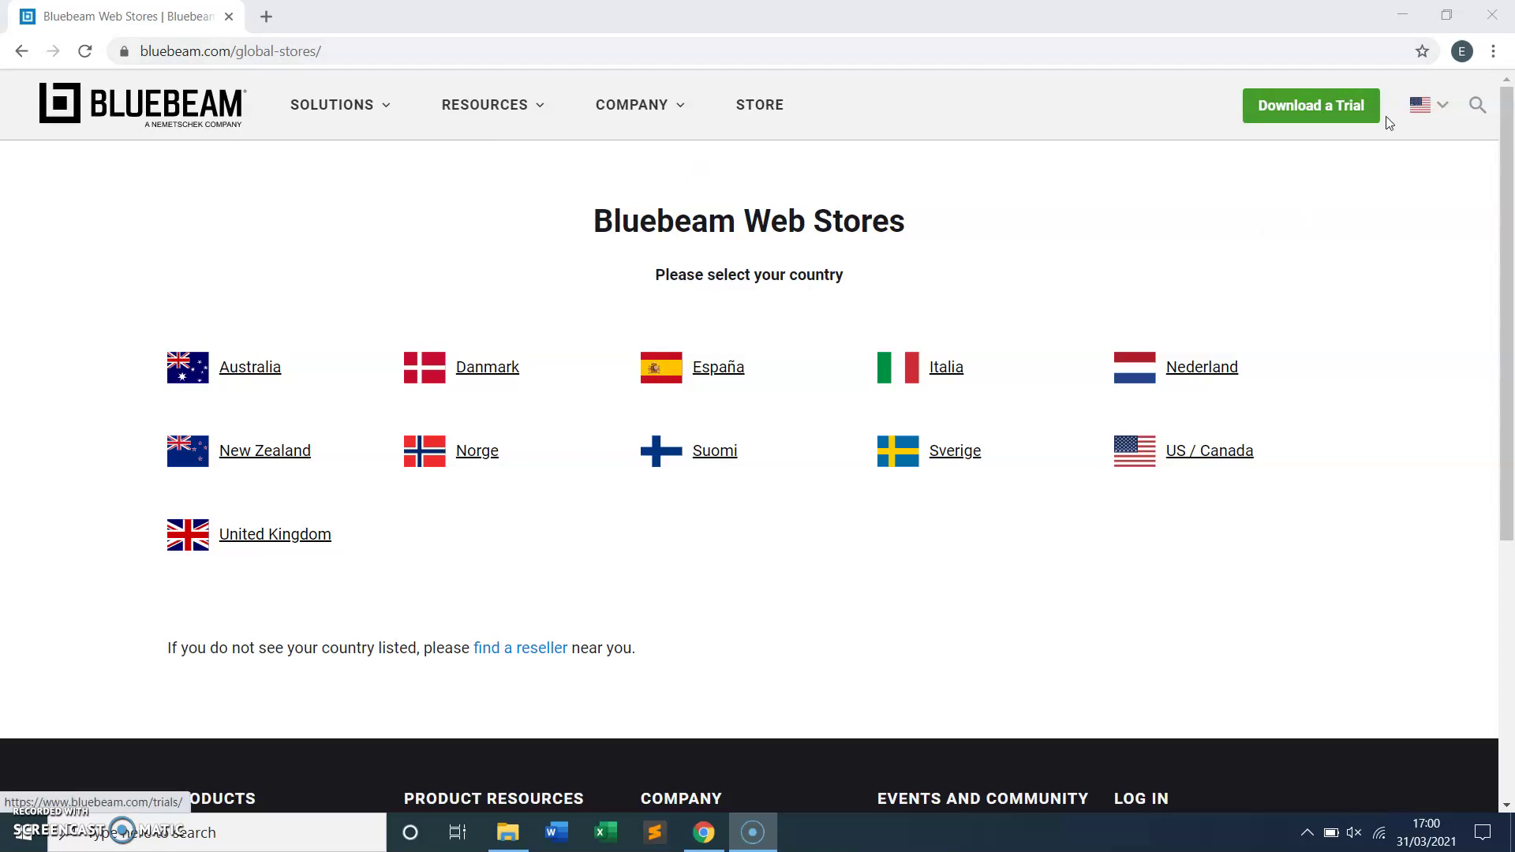
Go to the Revu free 30-day trial download form and dismiss the TotalAV expiry popup
left_click(1331, 117)
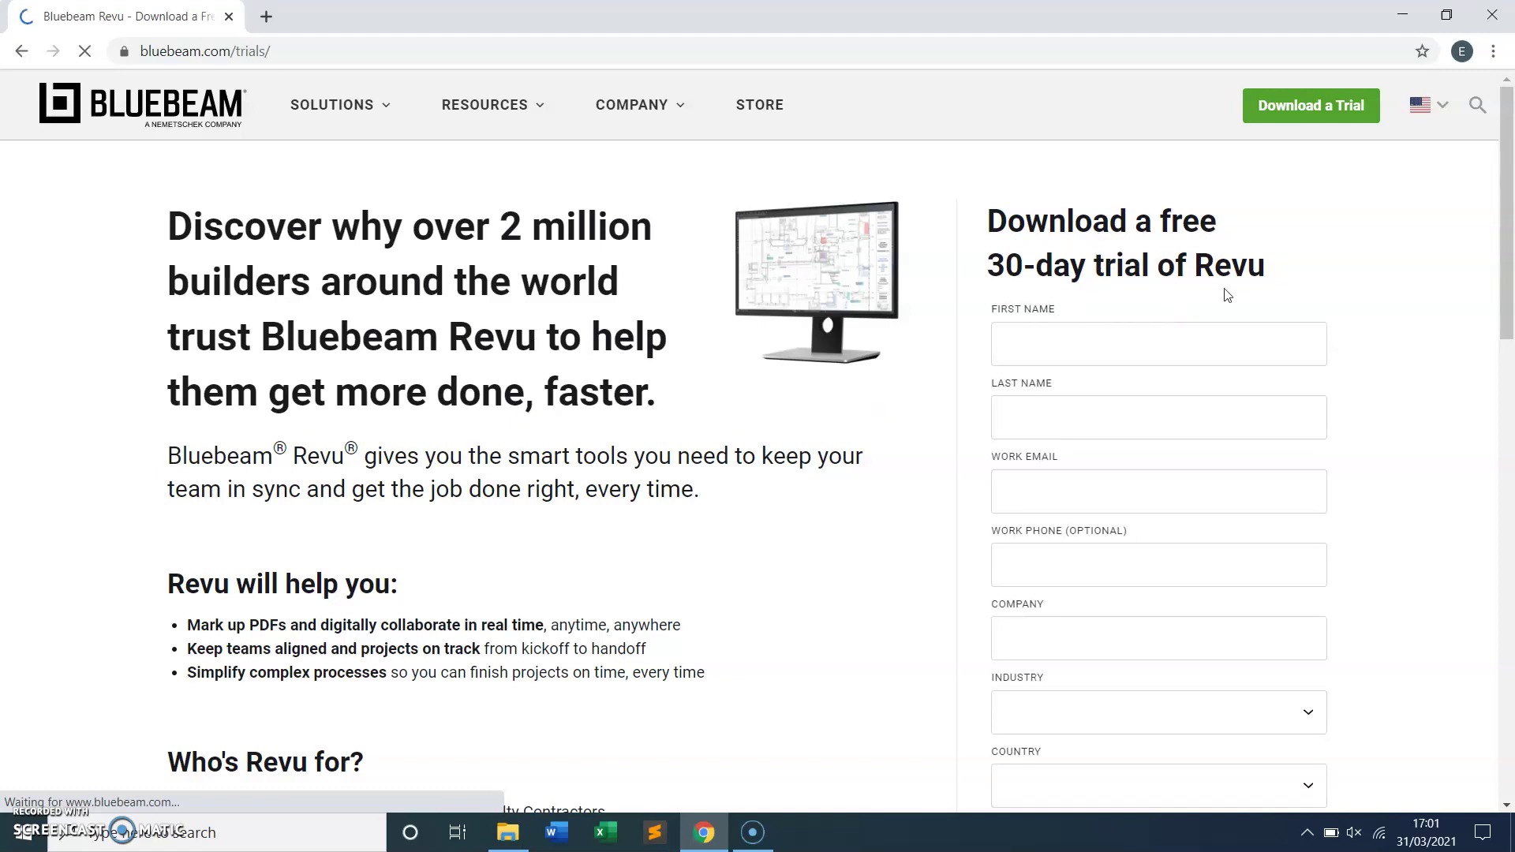
scroll(1342, 295, "down", 3)
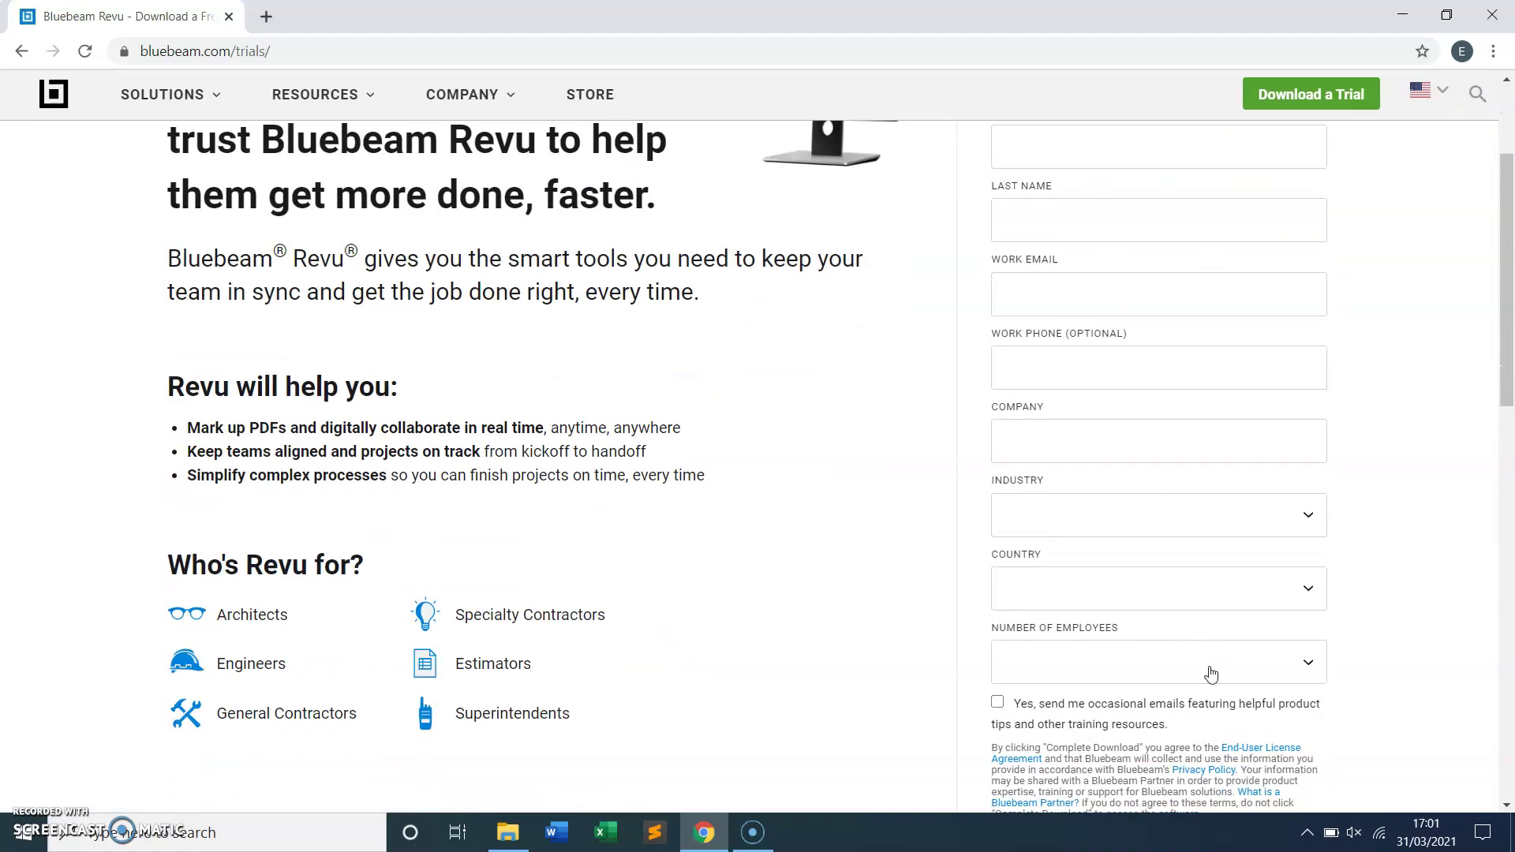
scroll(1093, 316, "down", 2)
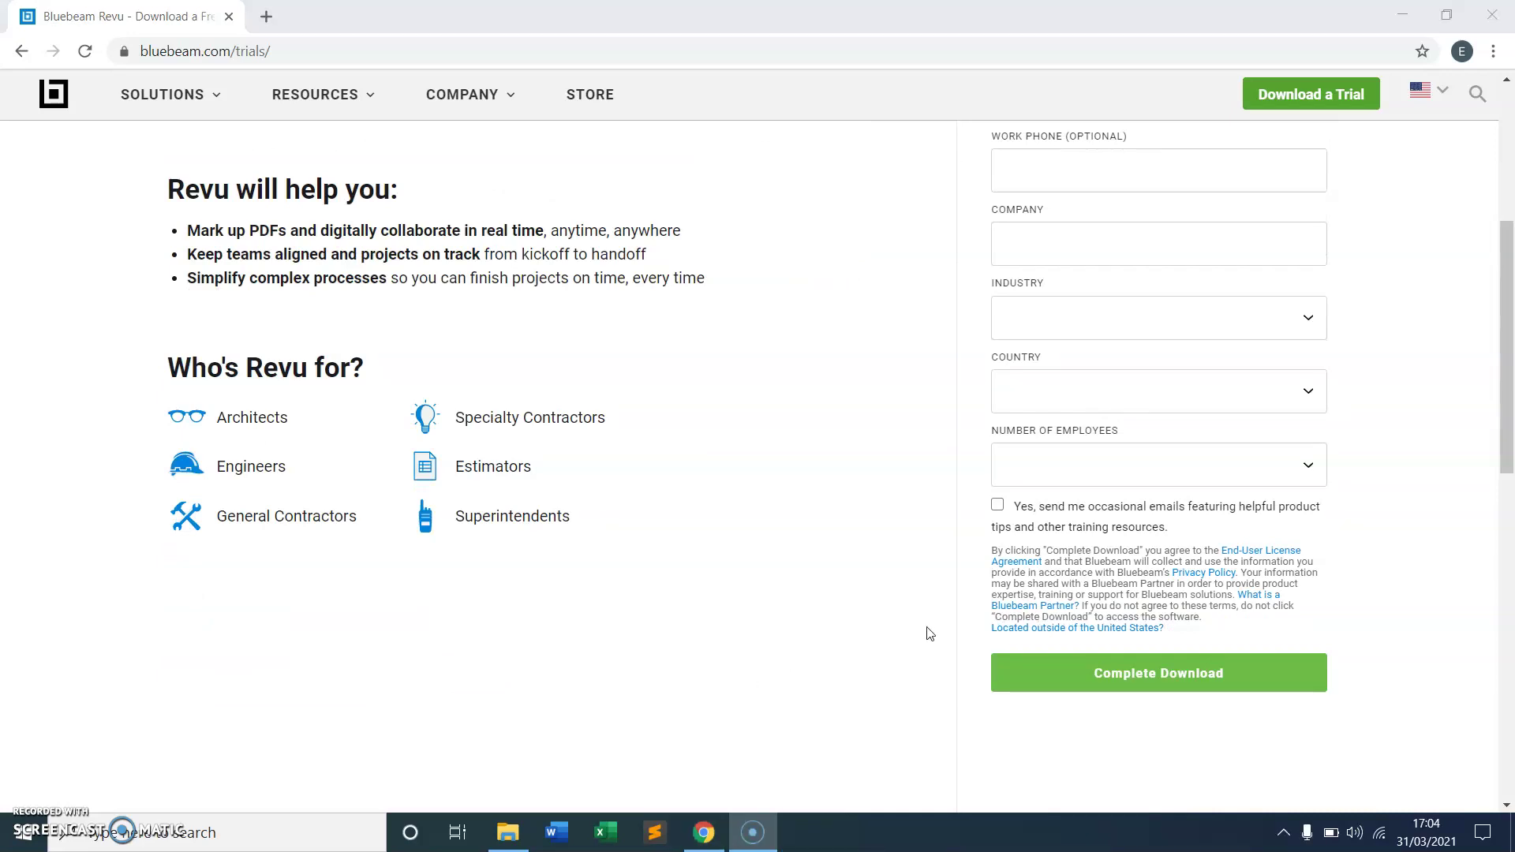
mouse_move(694, 835)
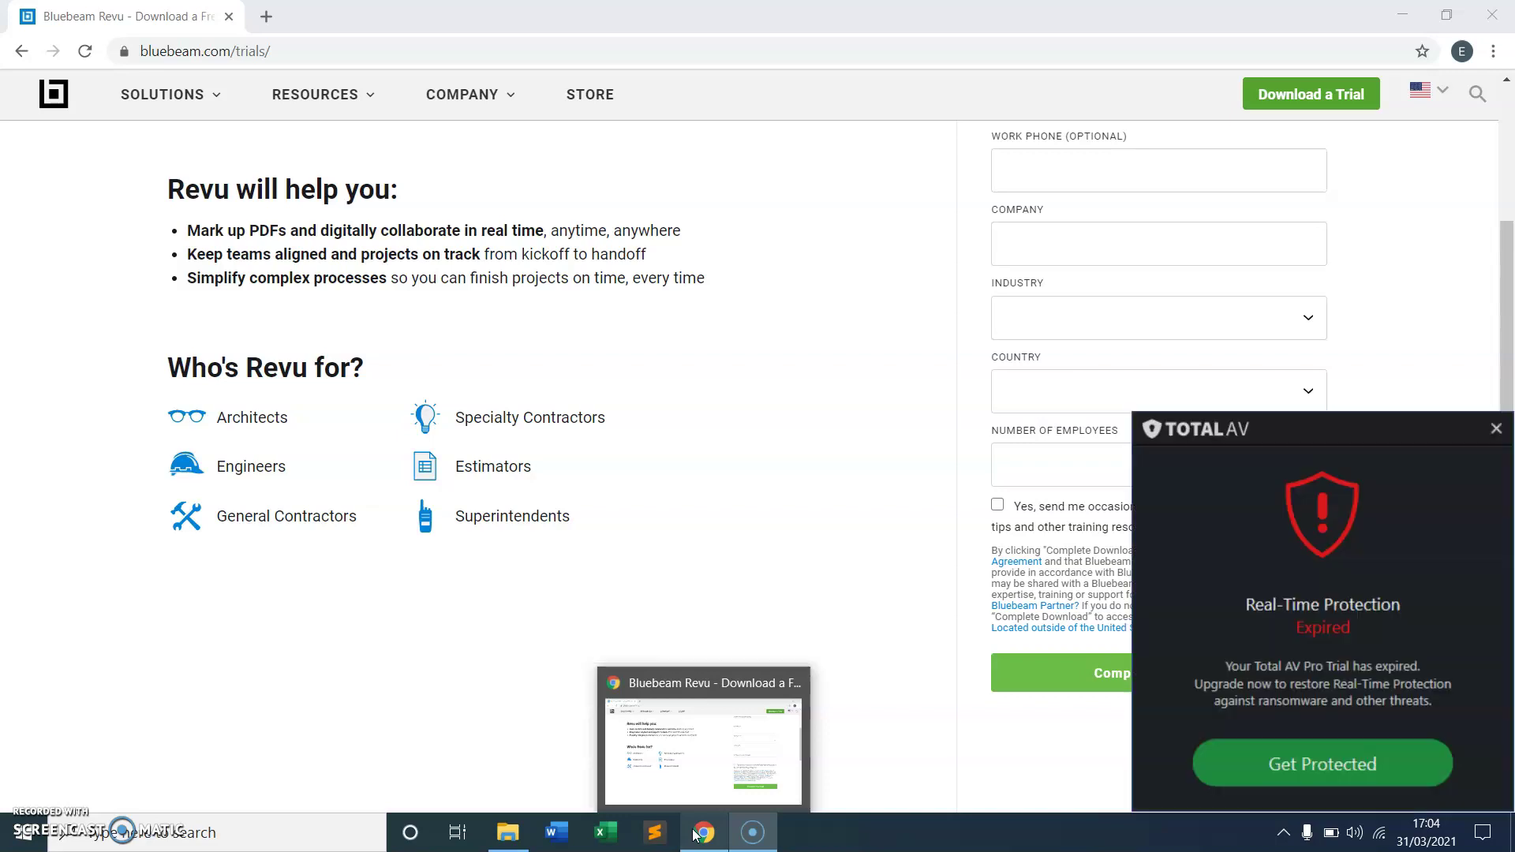
left_click(1496, 430)
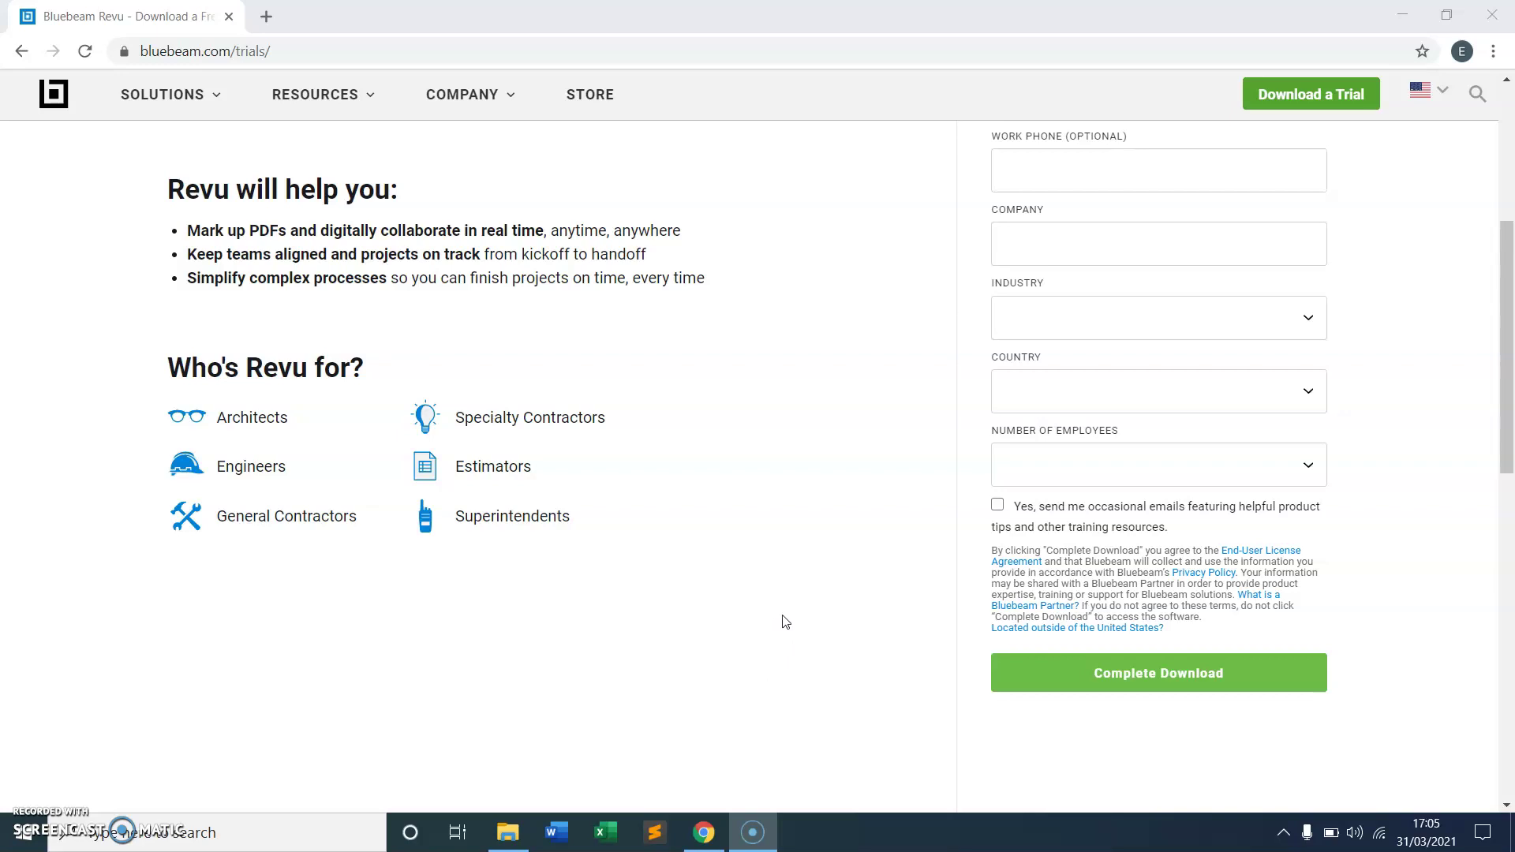
Open Drawings.pdf from the E2 Environment folder with Revu
mouse_move(511, 835)
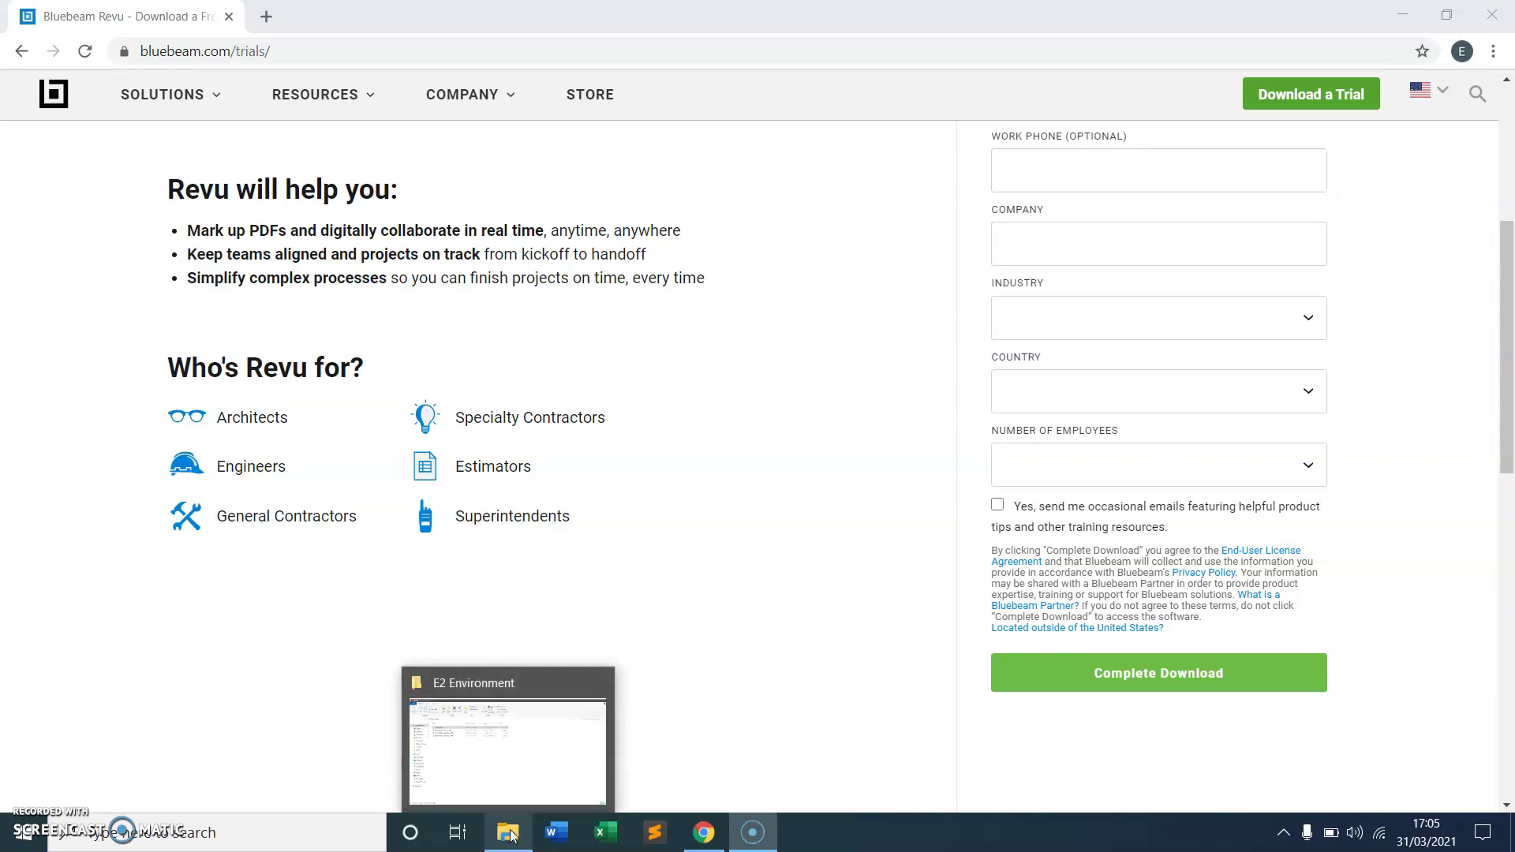
left_click(524, 764)
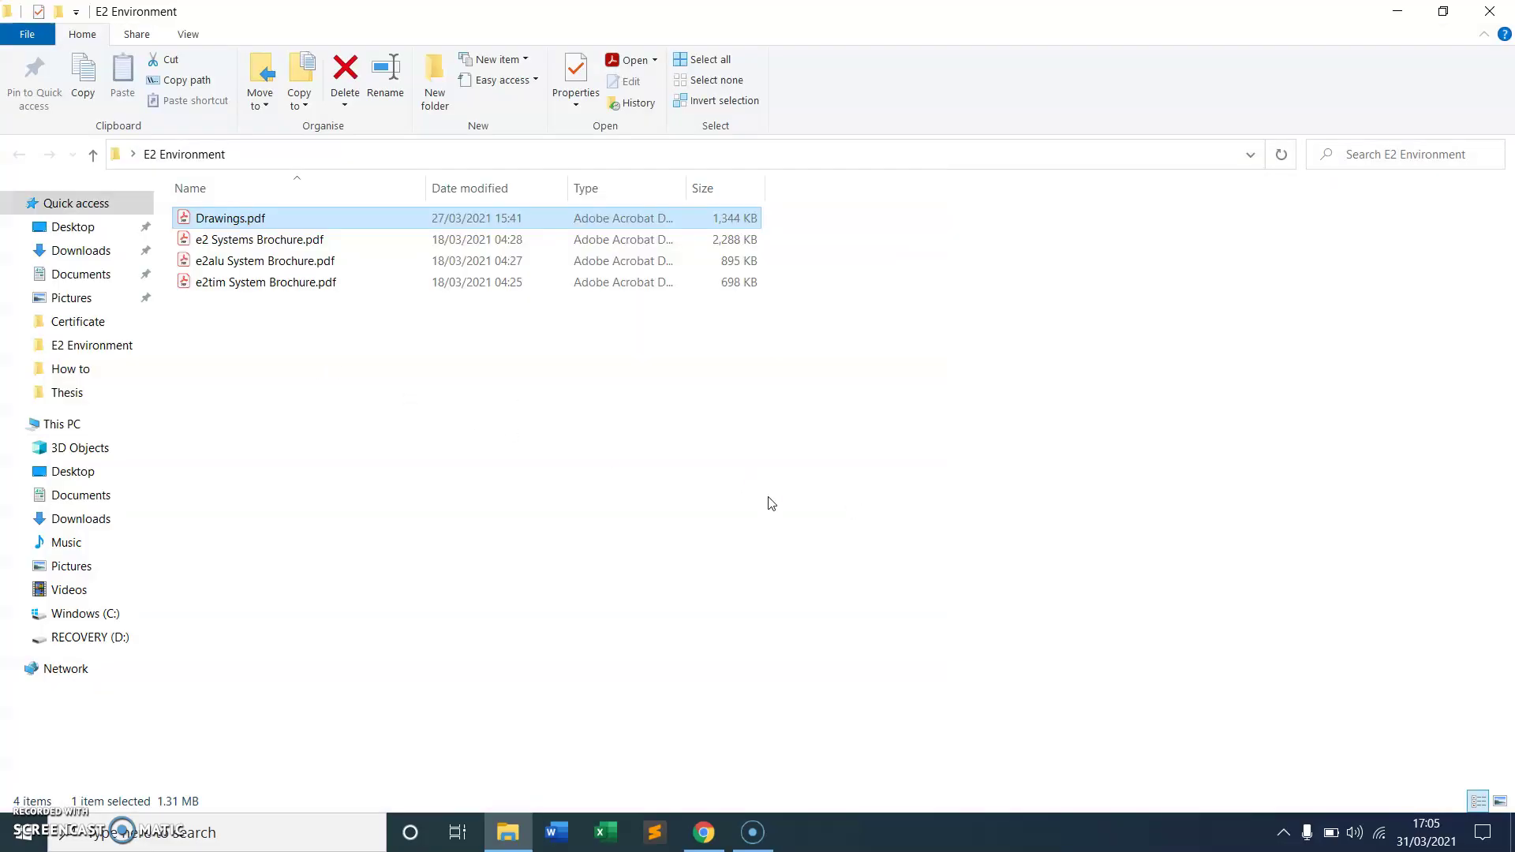
double_click(234, 222)
right_click(236, 221)
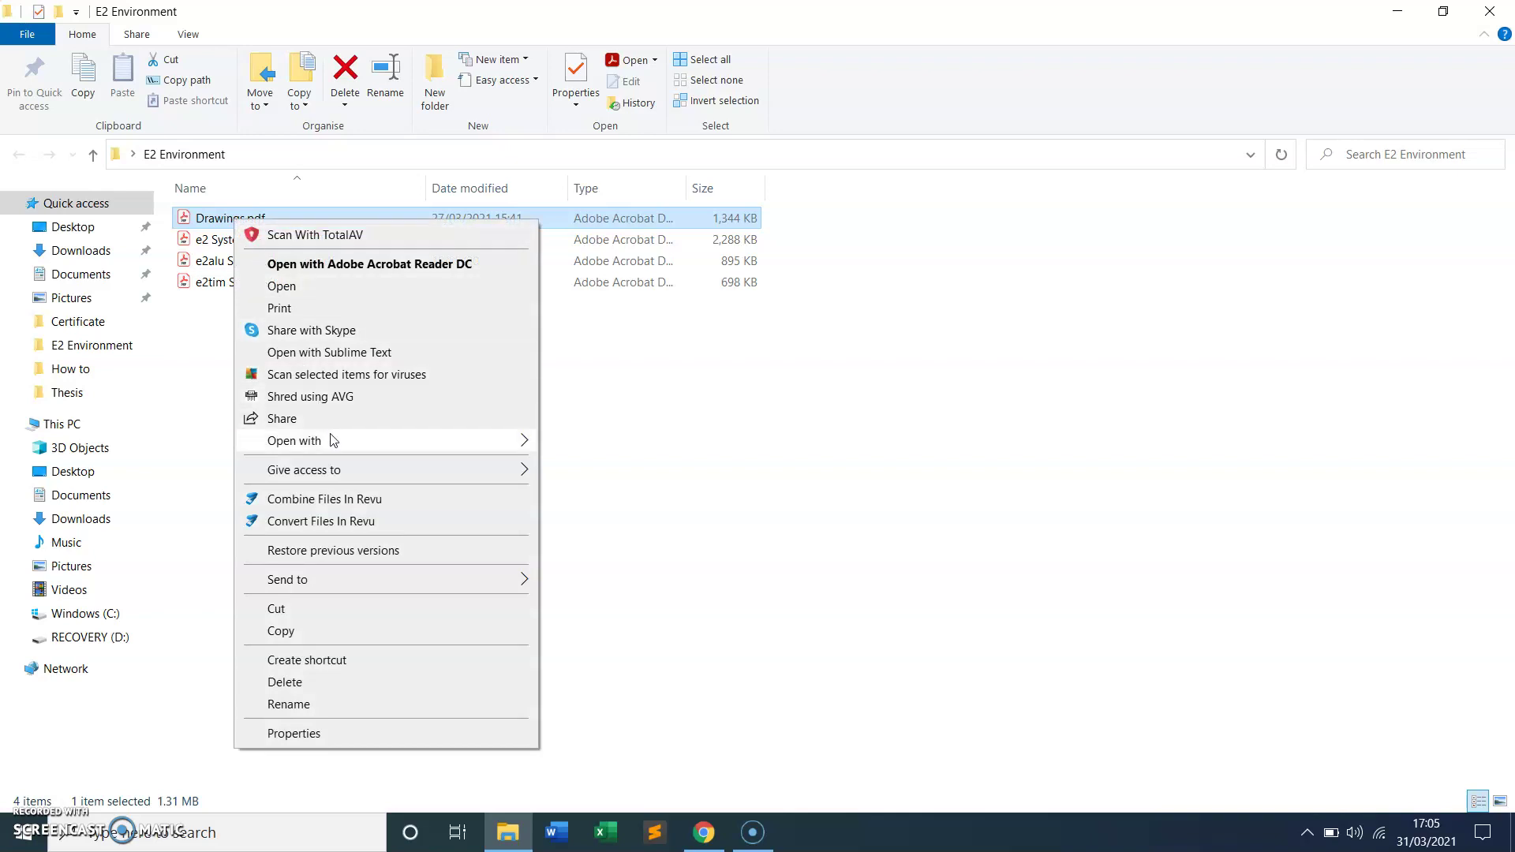
mouse_move(339, 446)
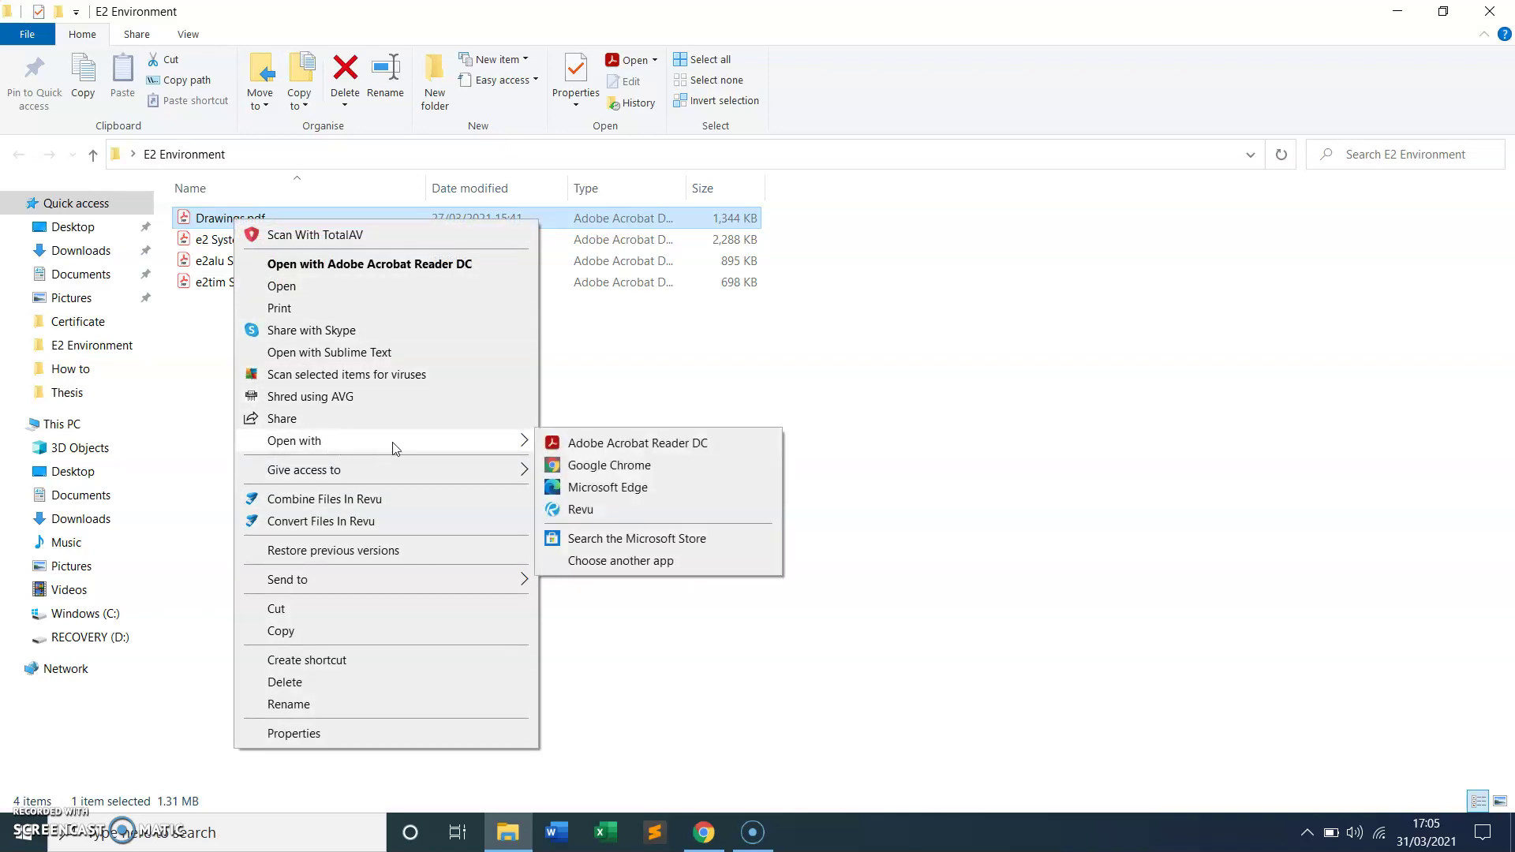
left_click(588, 517)
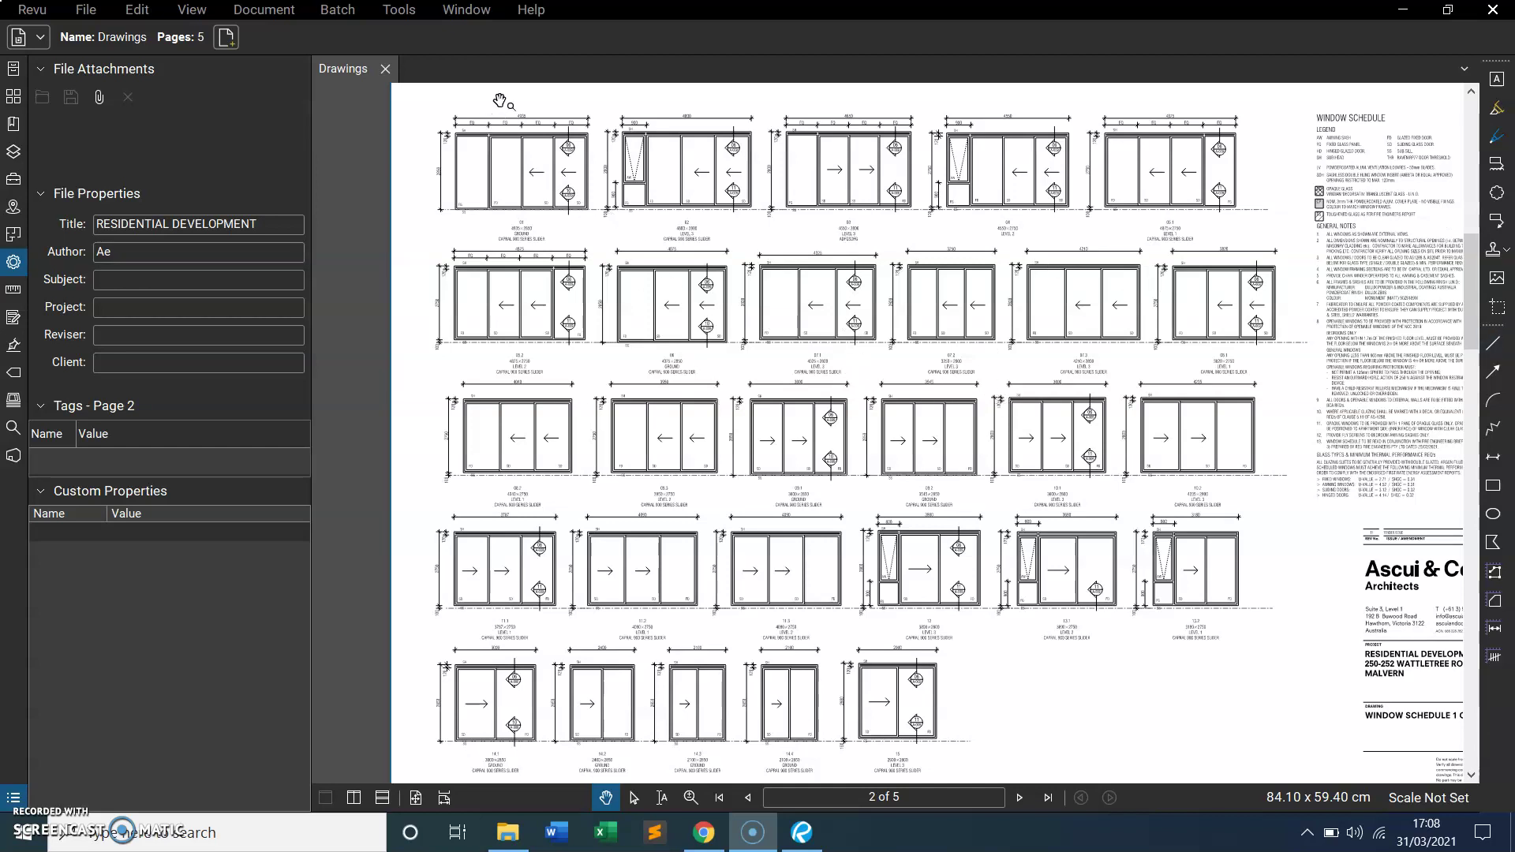
Zoom in on the 4935 × 2850 window 01 elevation at page 2's top-left
scroll(550, 162, "up", 2)
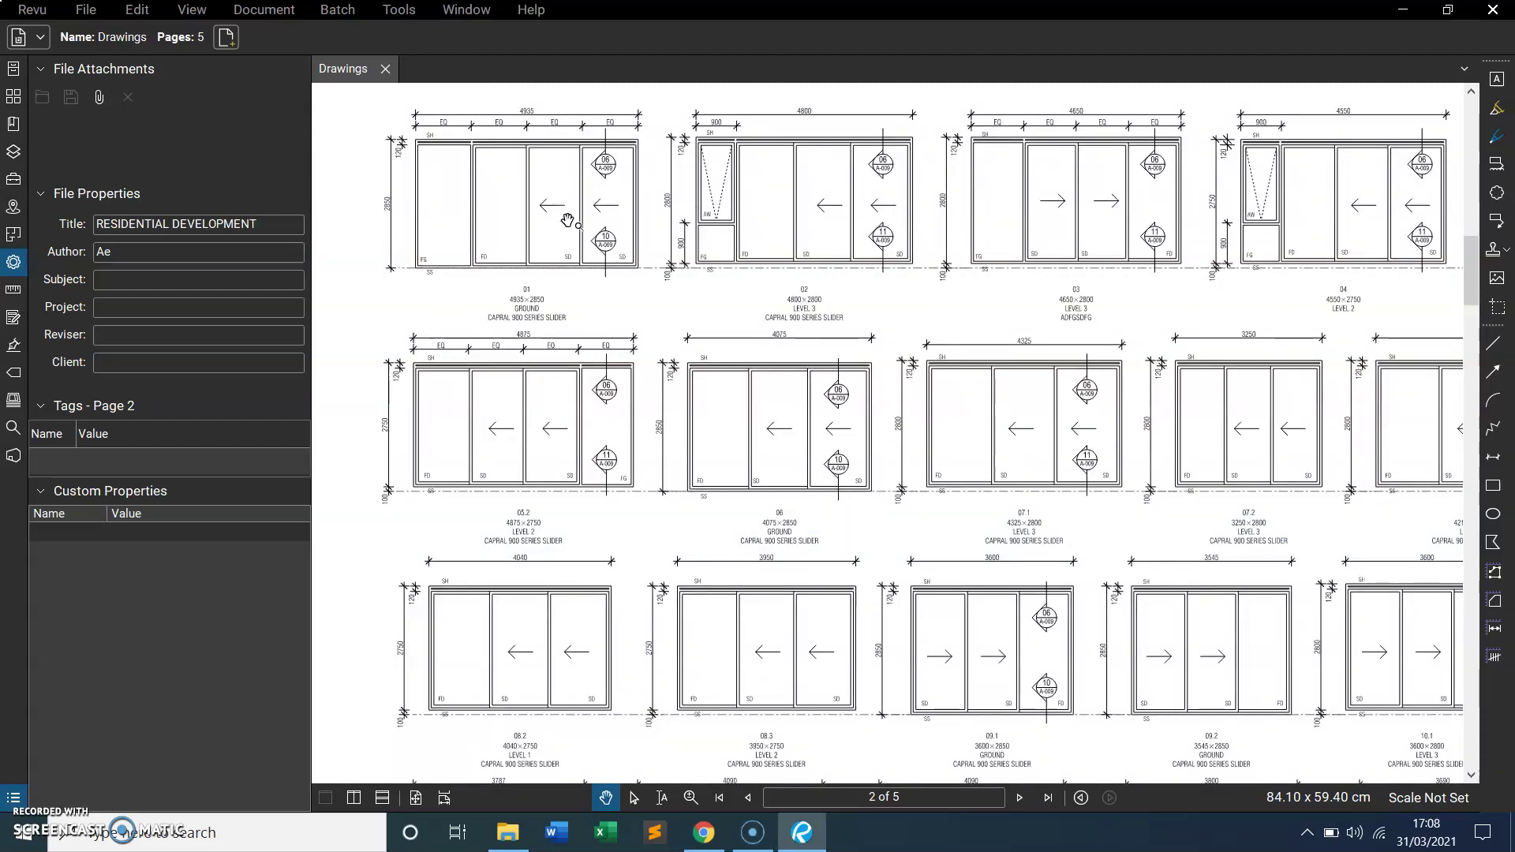
scroll(556, 177, "up", 2)
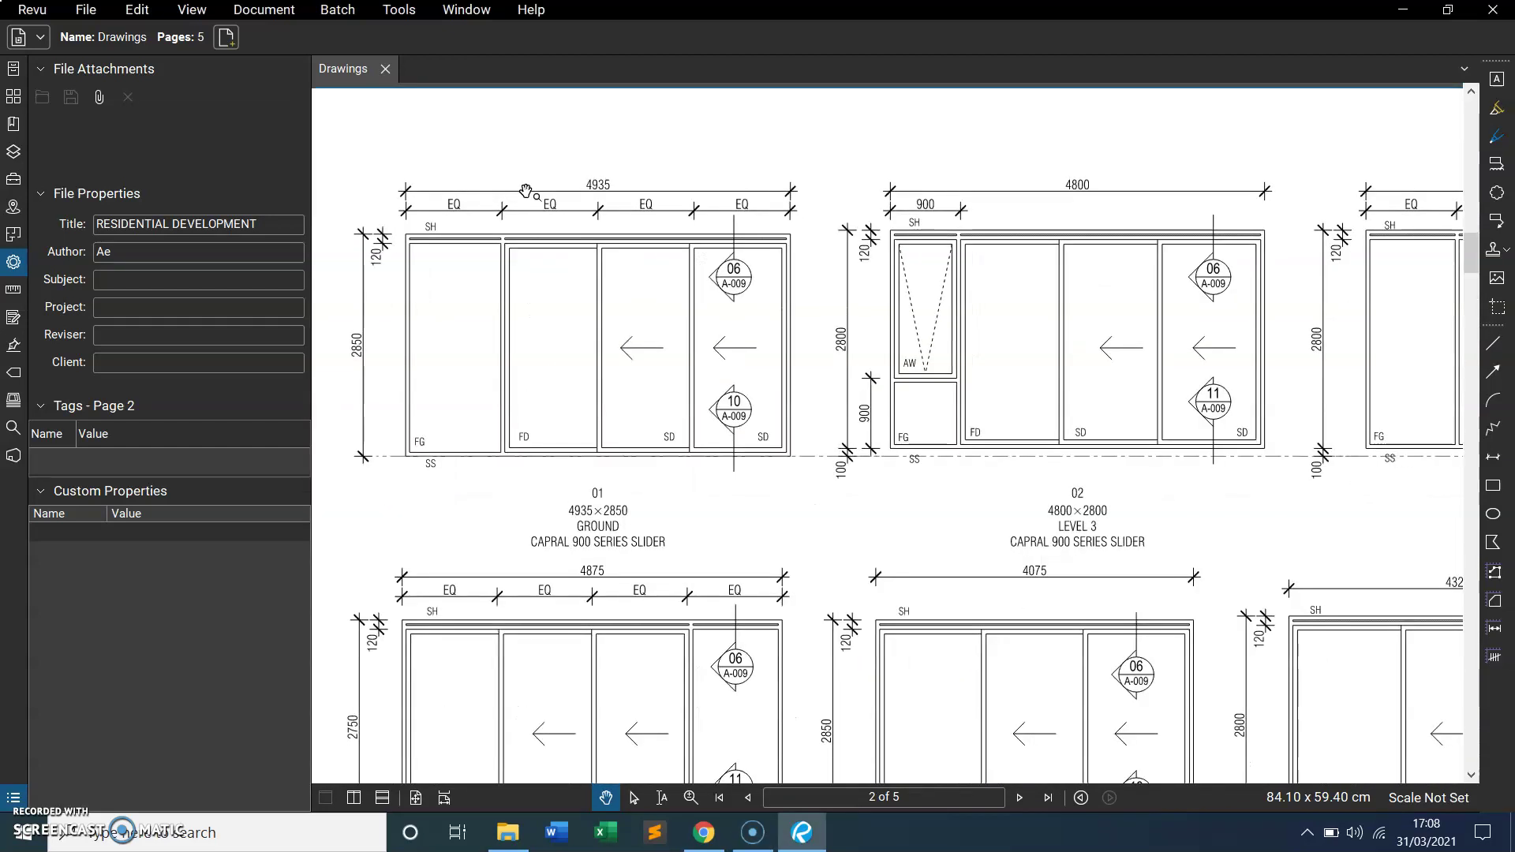
scroll(552, 201, "up", 2)
scroll(594, 219, "down", 2)
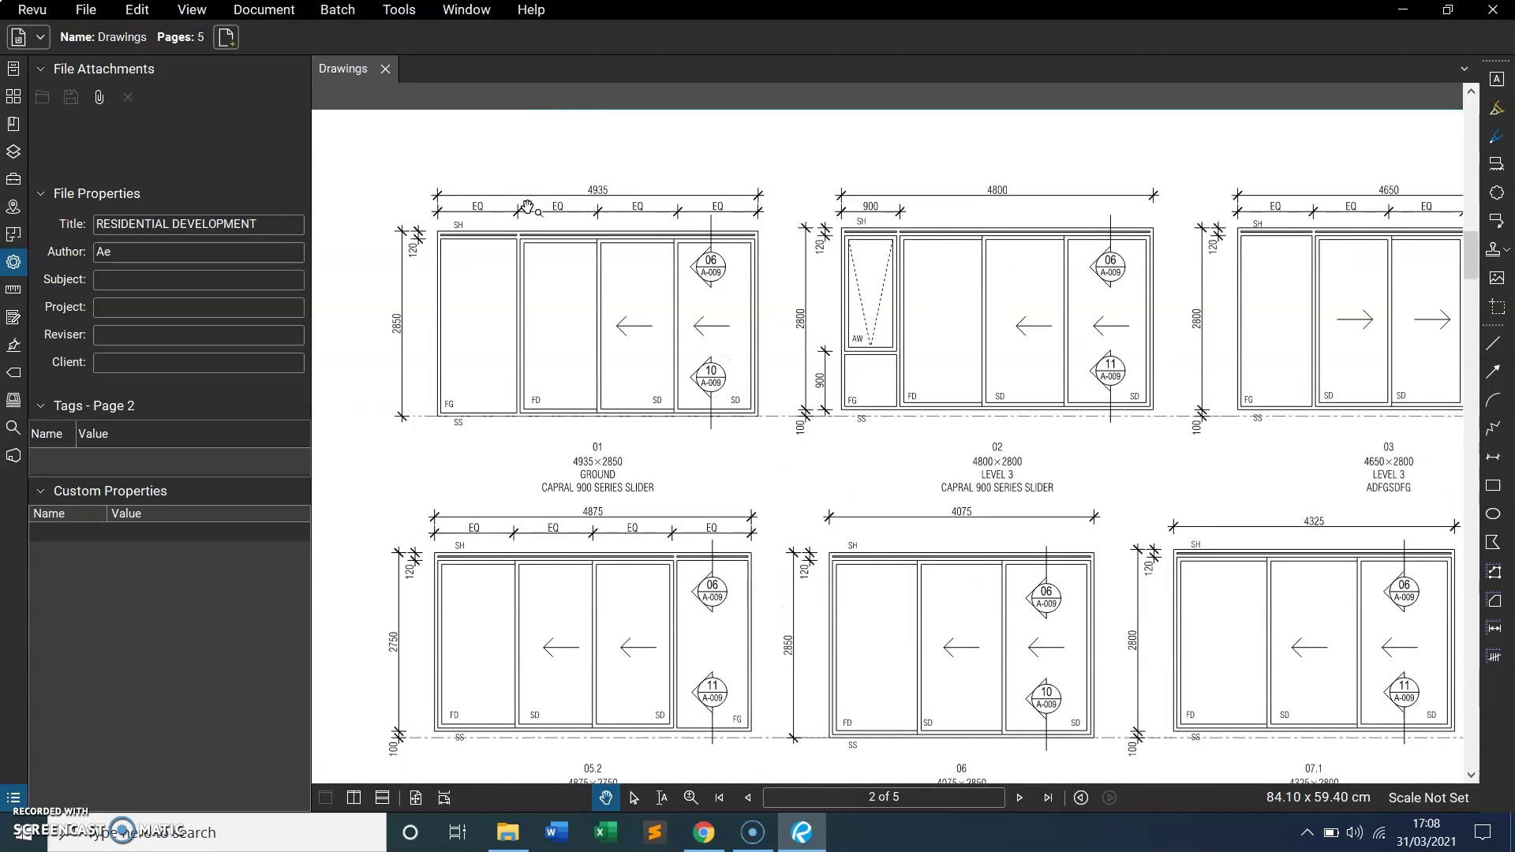
scroll(493, 197, "up", 2)
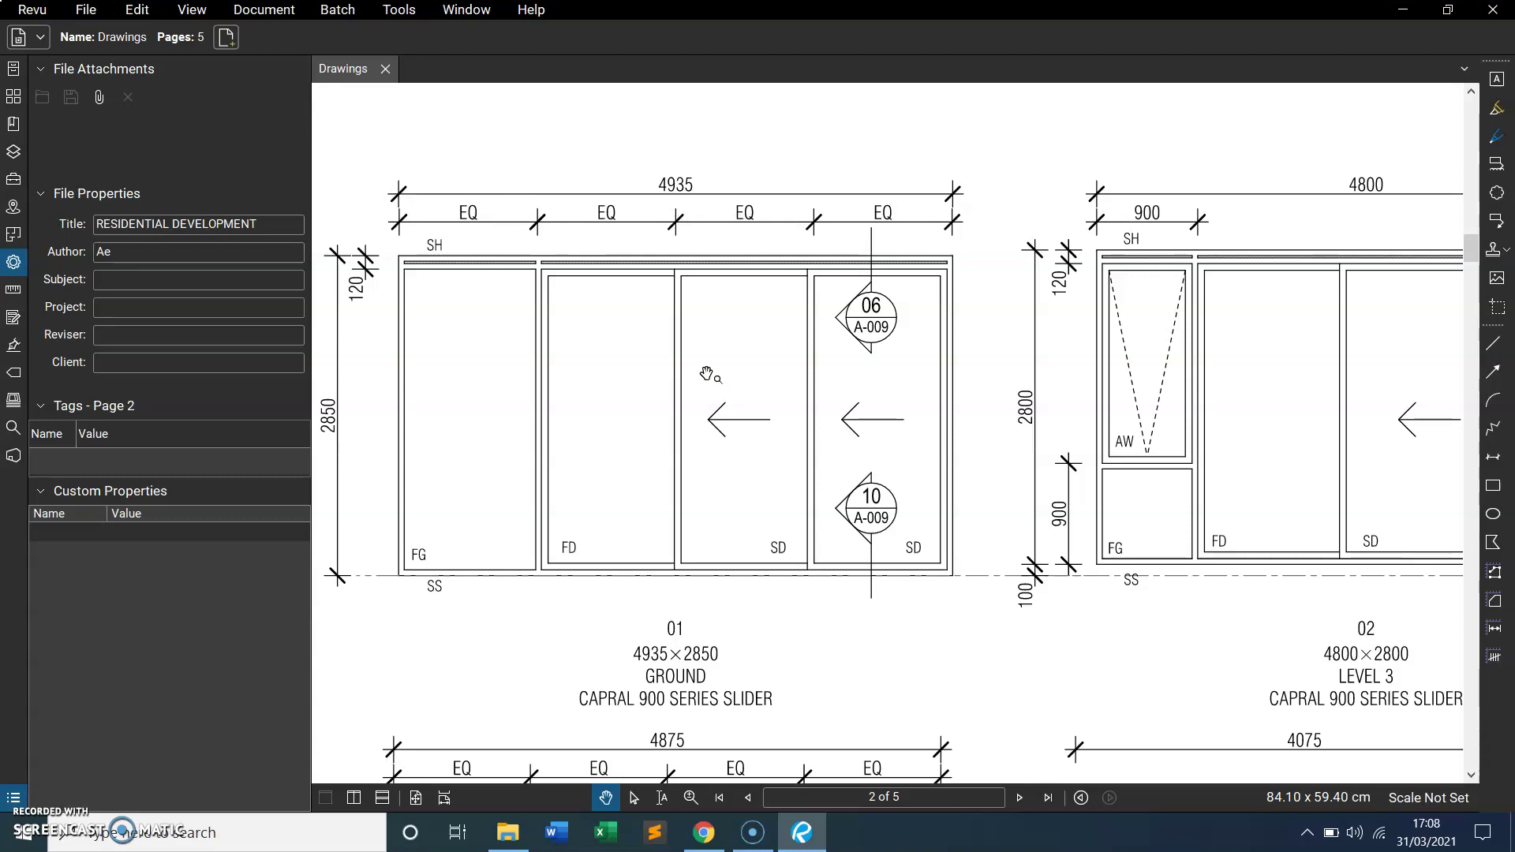
scroll(710, 338, "down", 2)
scroll(686, 261, "up", 2)
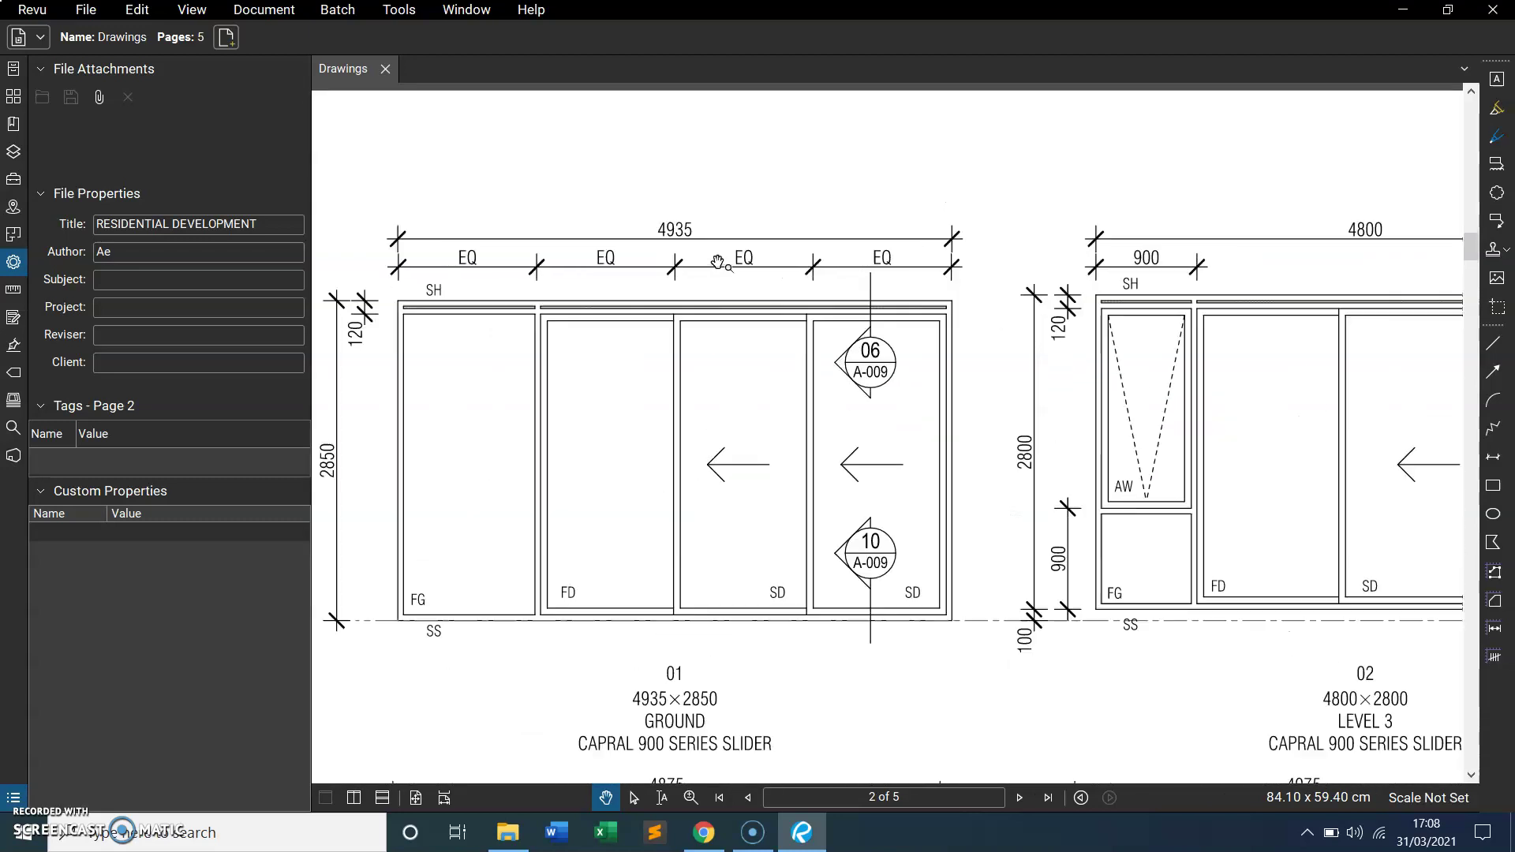
scroll(672, 214, "up", 2)
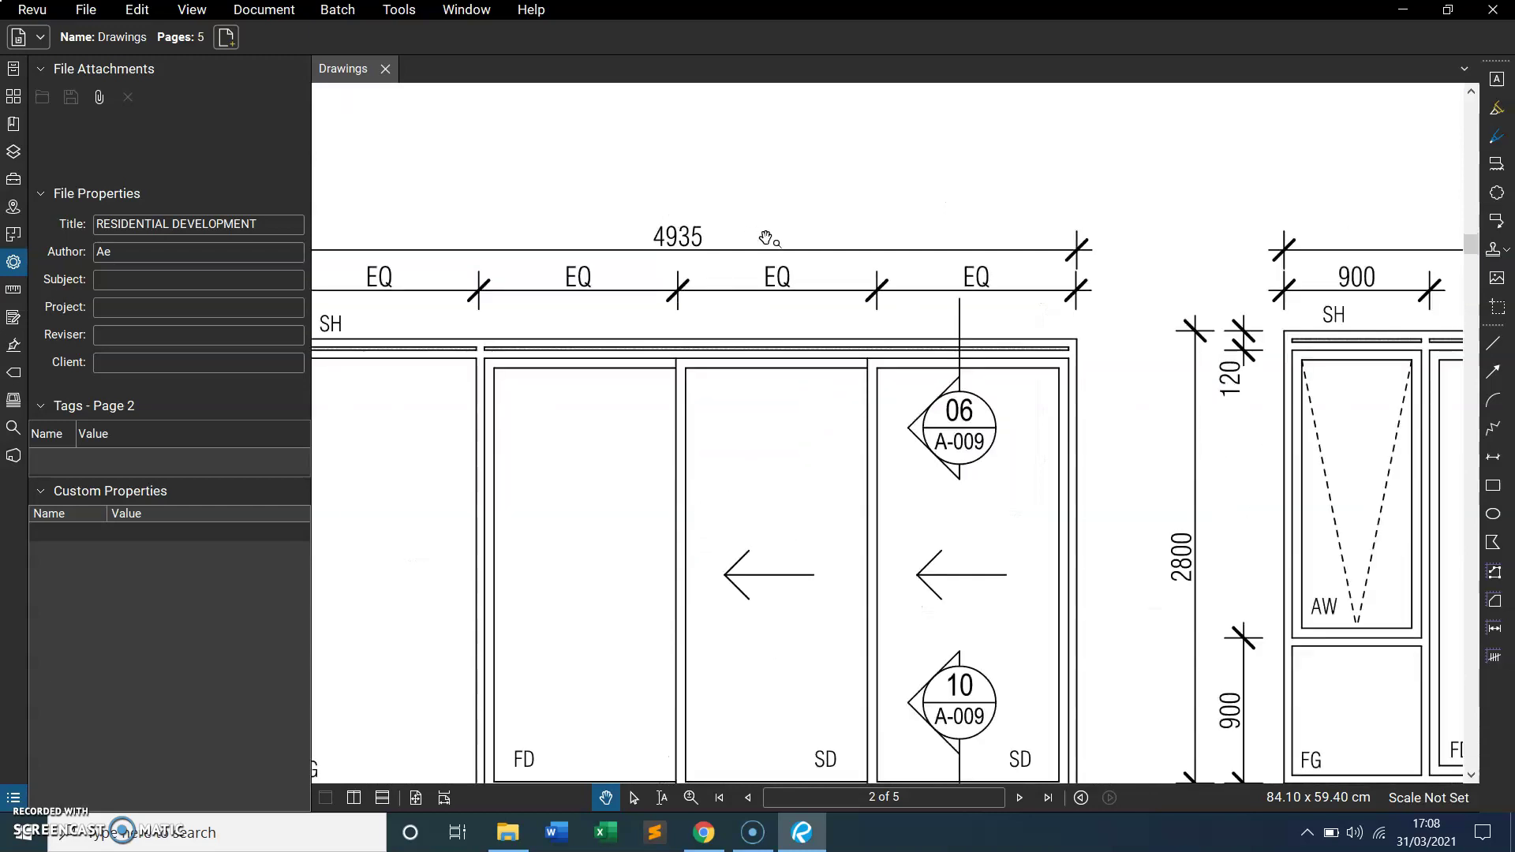
scroll(801, 245, "down", 2)
scroll(734, 238, "up", 2)
scroll(734, 239, "down", 2)
scroll(700, 223, "up", 2)
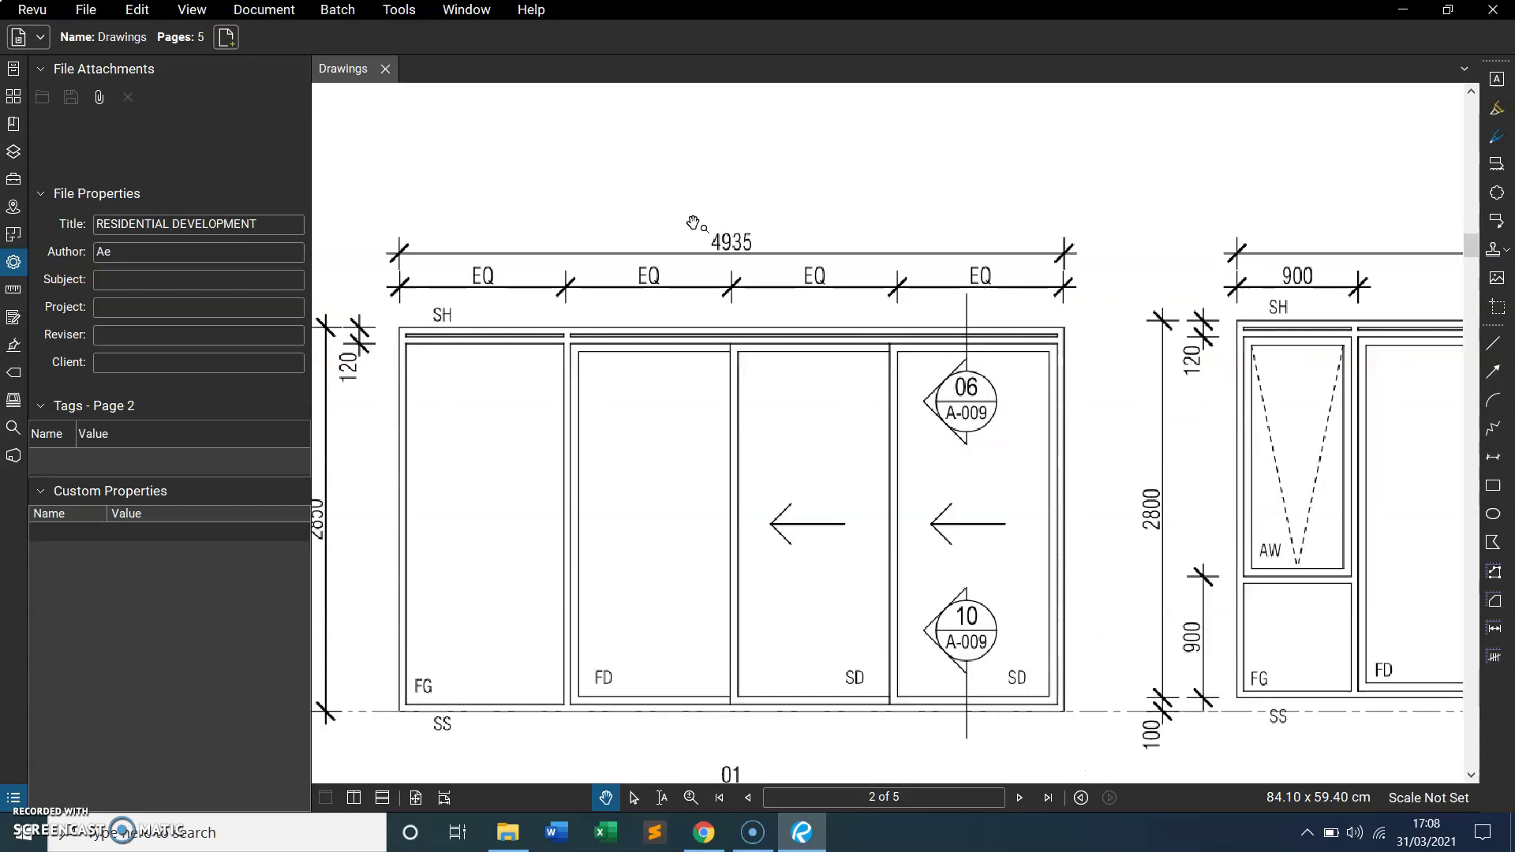
scroll(734, 238, "down", 2)
scroll(745, 237, "up", 2)
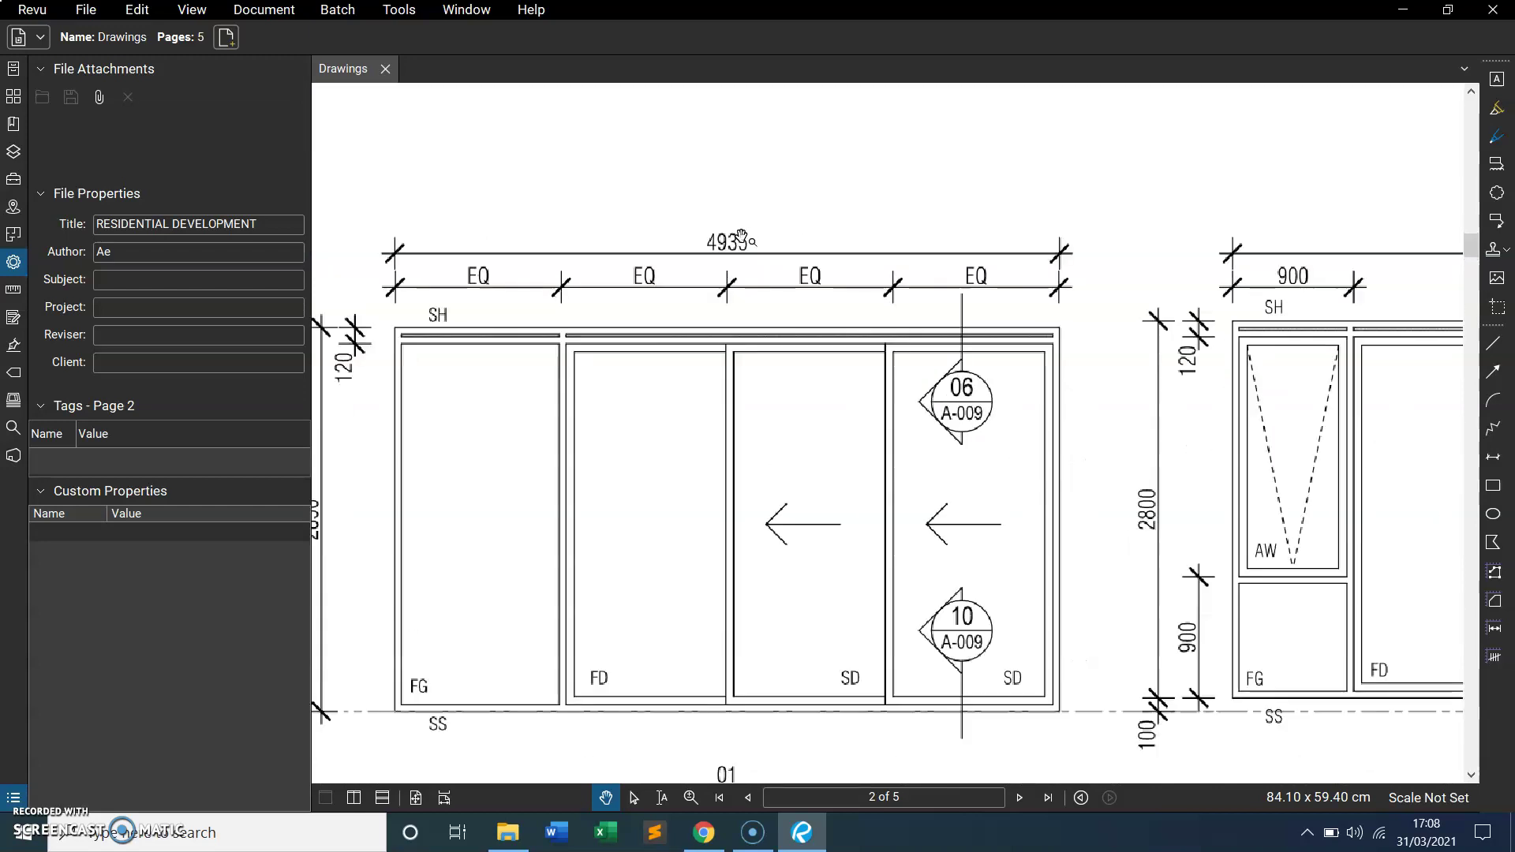
scroll(718, 244, "down", 1)
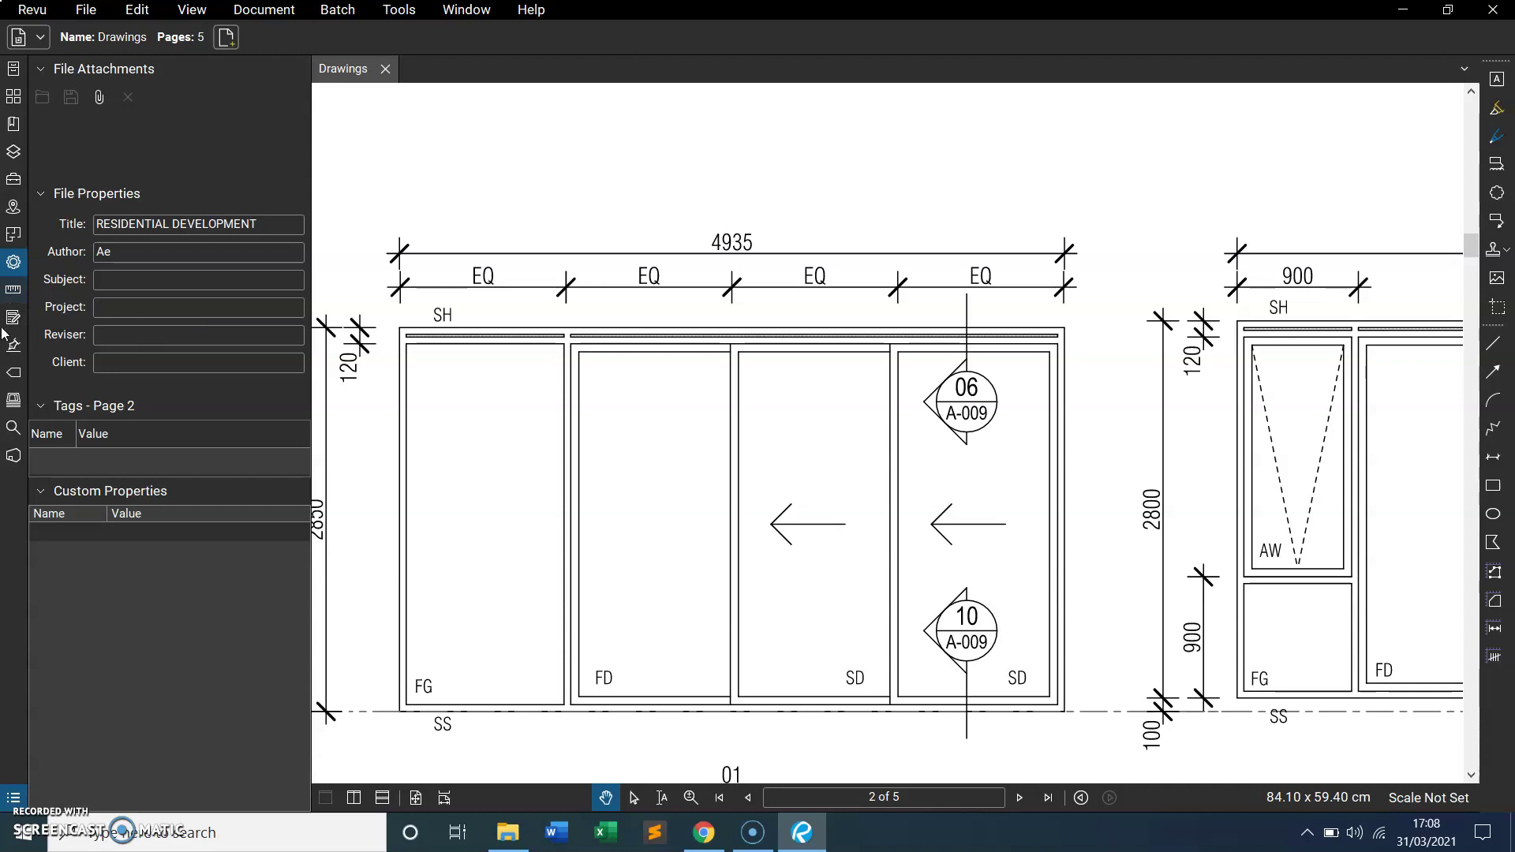
Calibrate page 2 by drawing a line across window 01's 4935 dimension
left_click(15, 292)
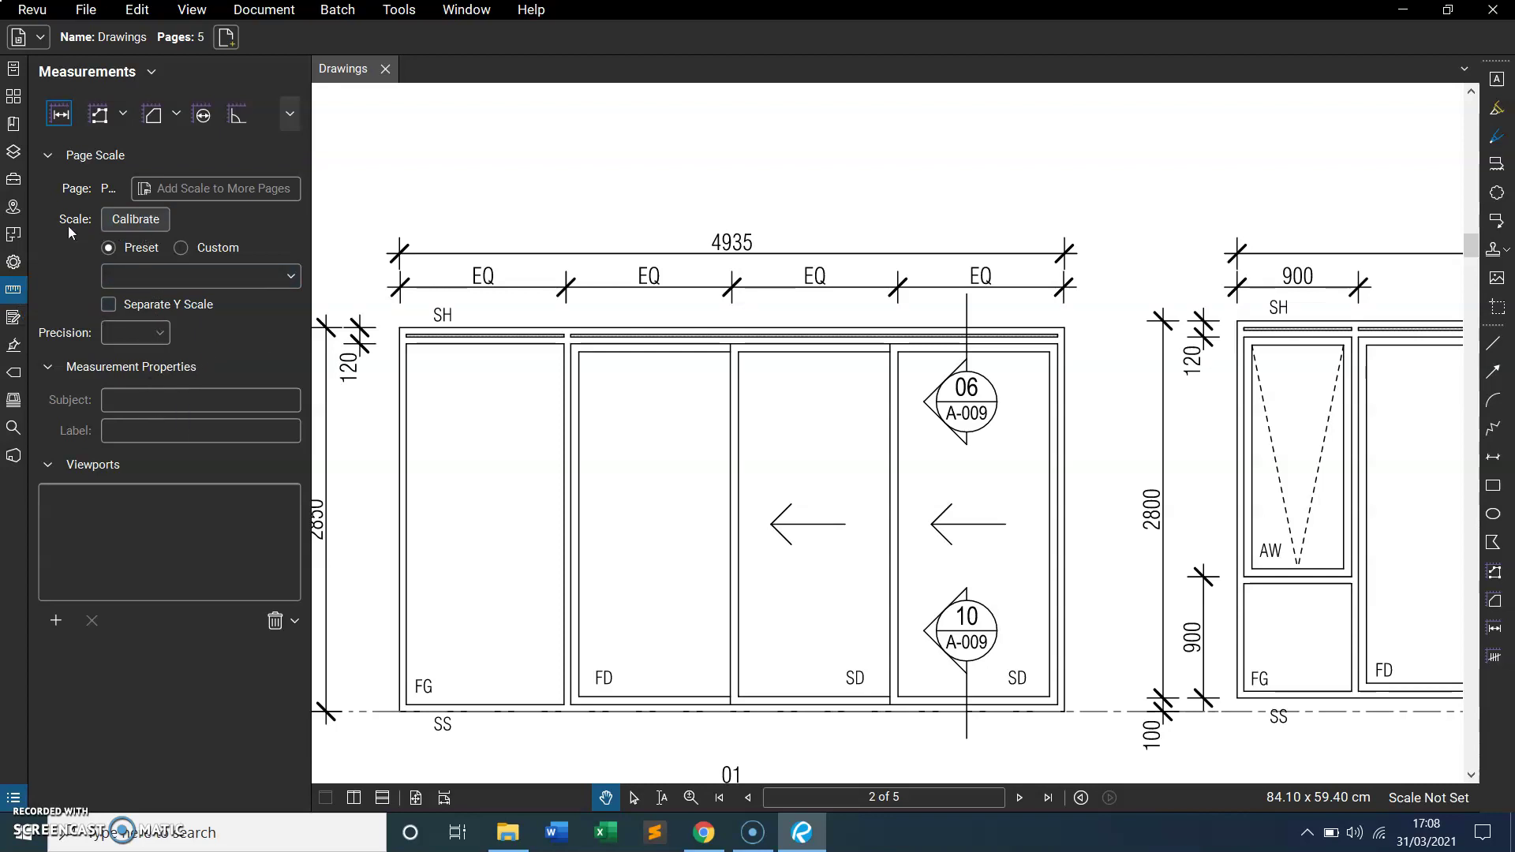
left_click(134, 221)
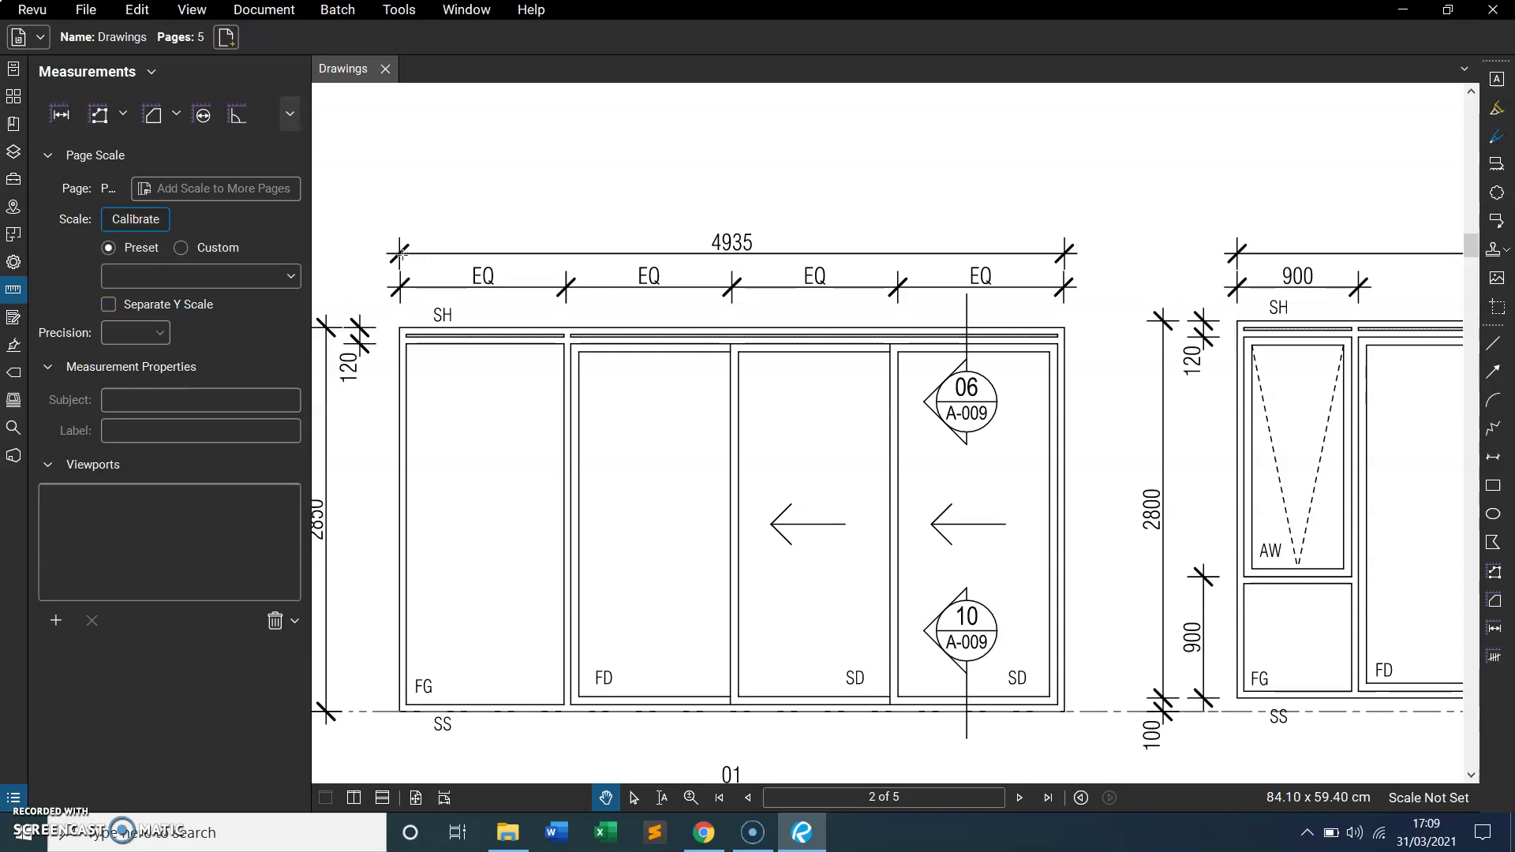
scroll(400, 253, "up", 2)
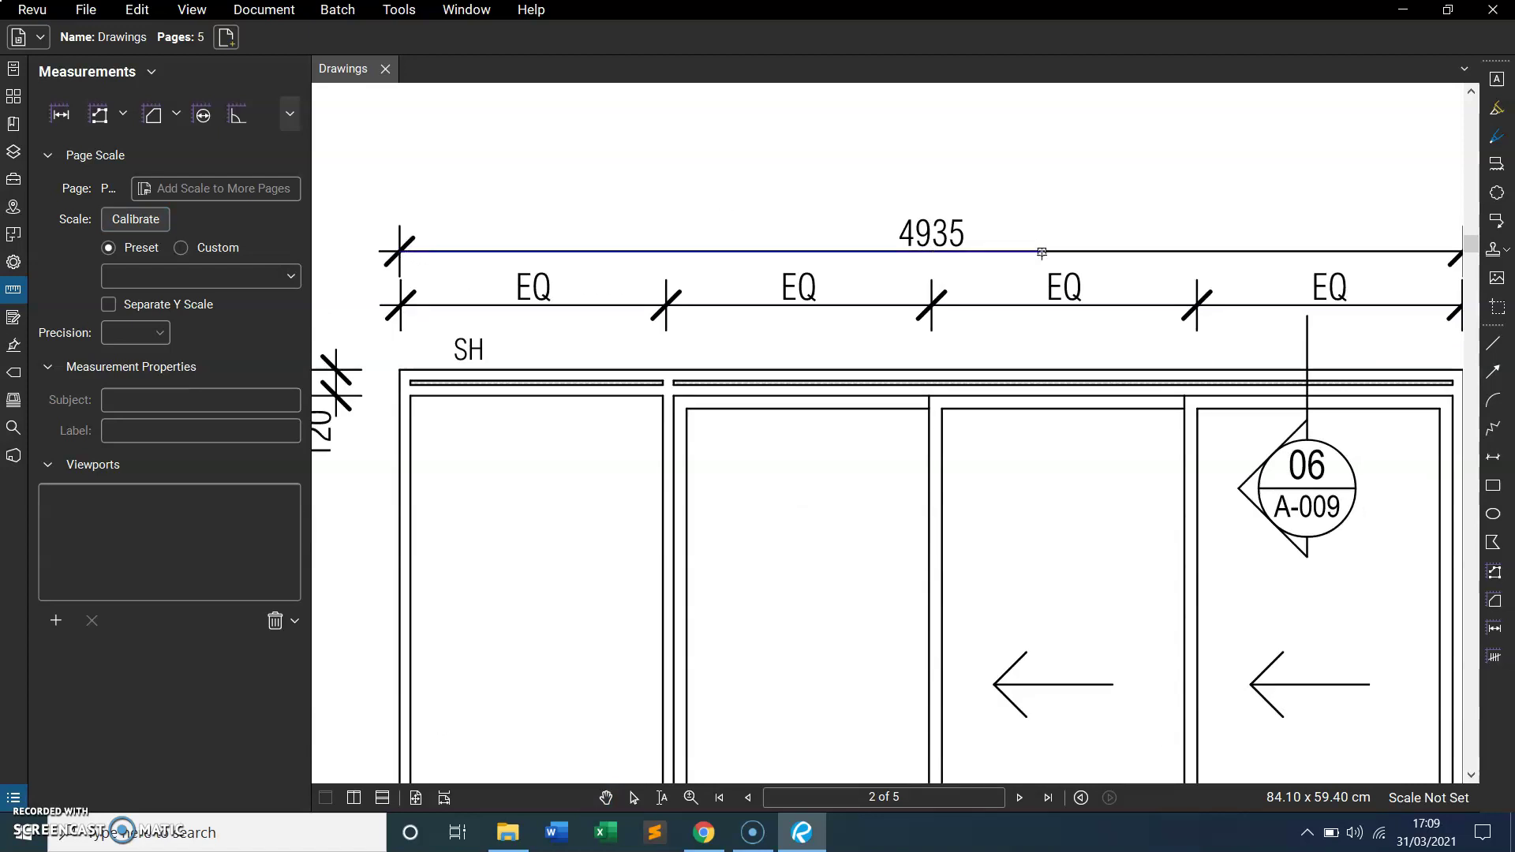
scroll(929, 253, "down", 3)
scroll(1235, 261, "up", 1)
scroll(1250, 260, "up", 1)
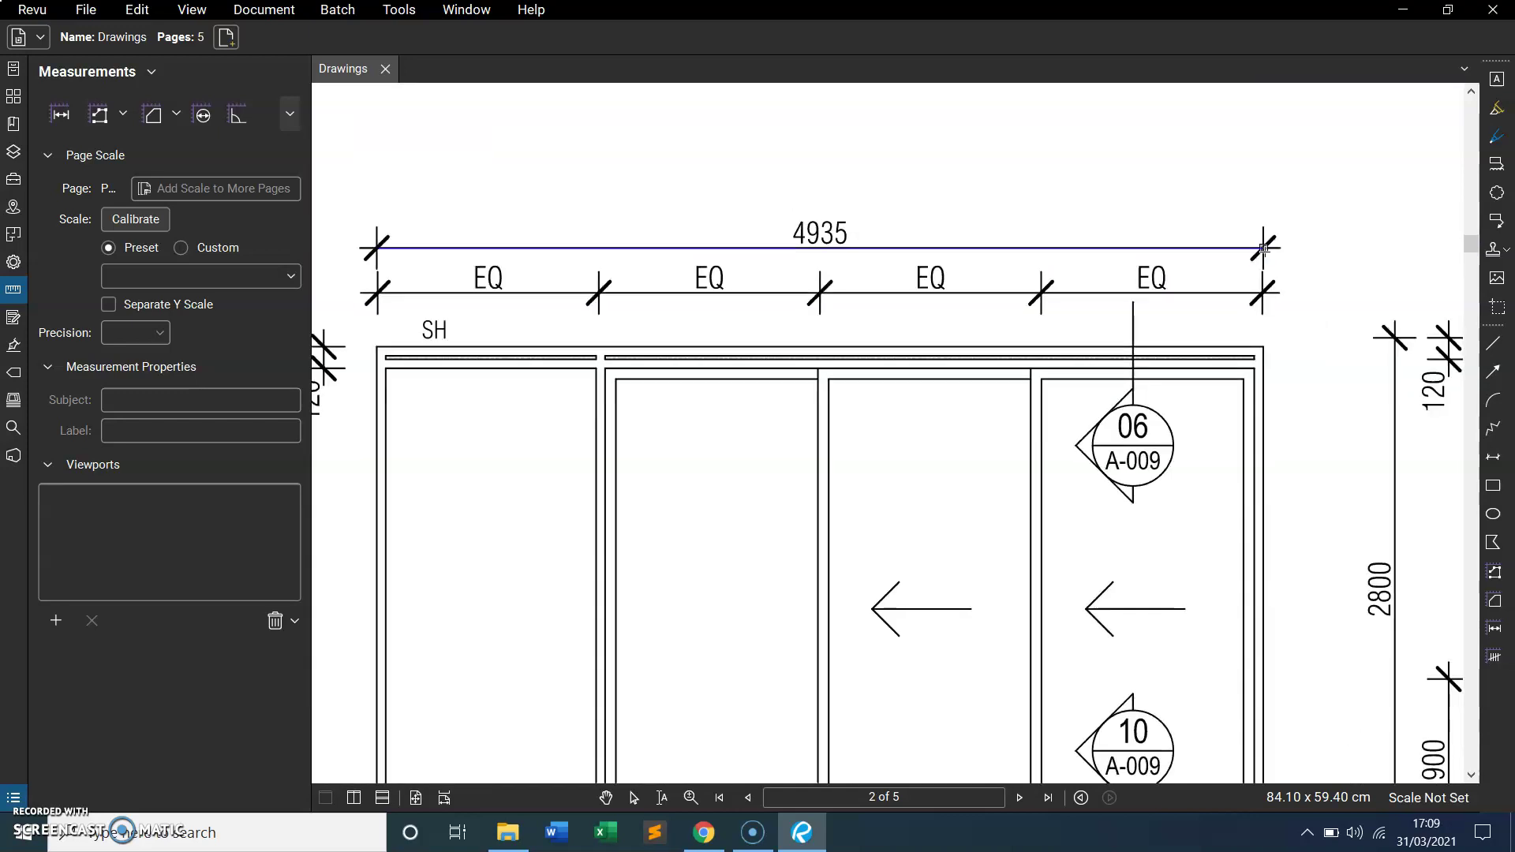
scroll(1266, 263, "up", 1)
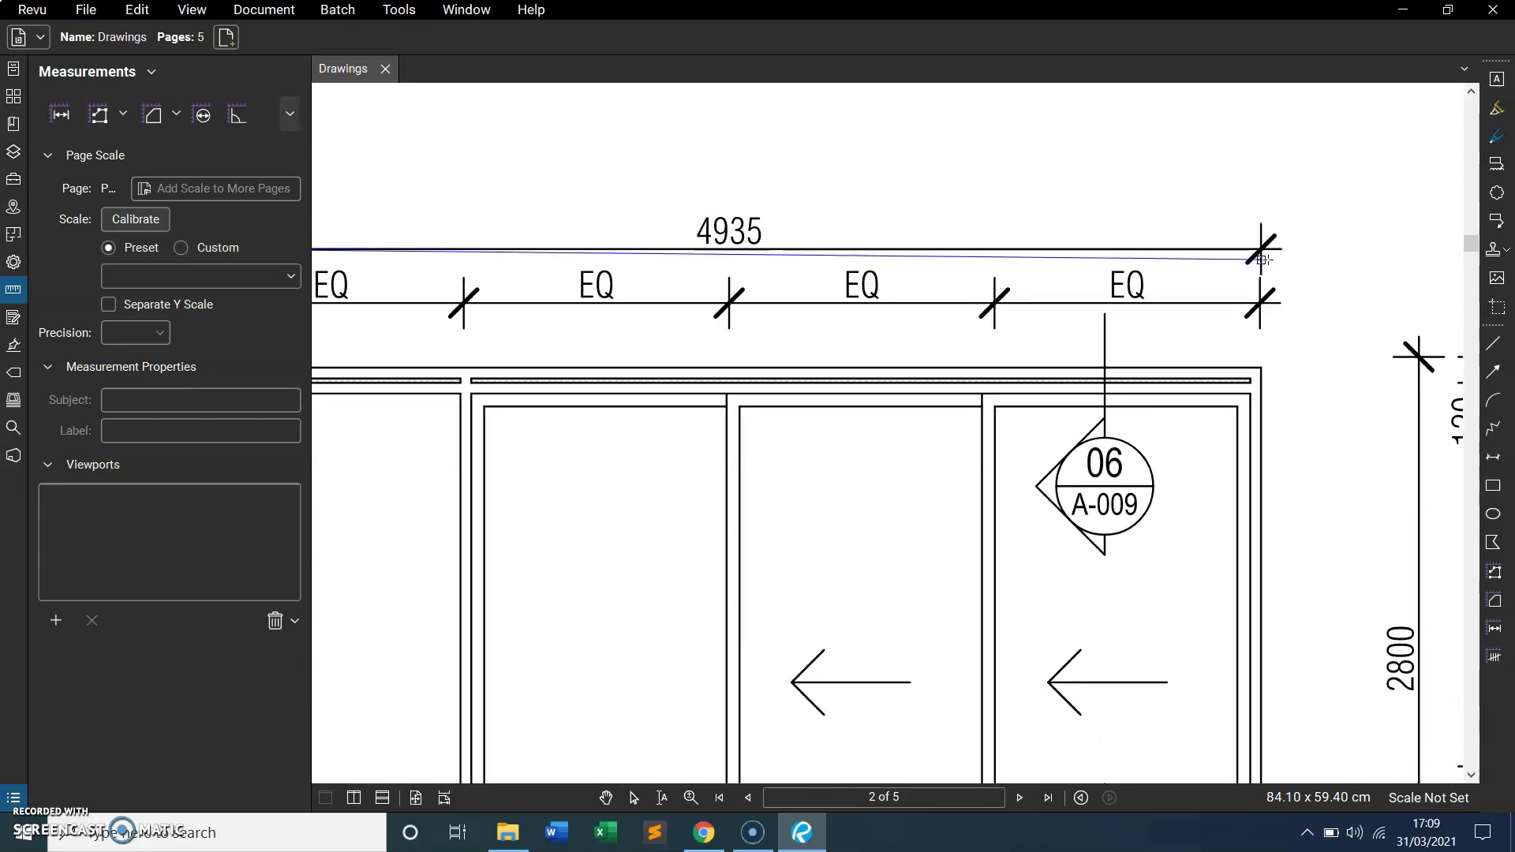
scroll(1269, 264, "up", 1)
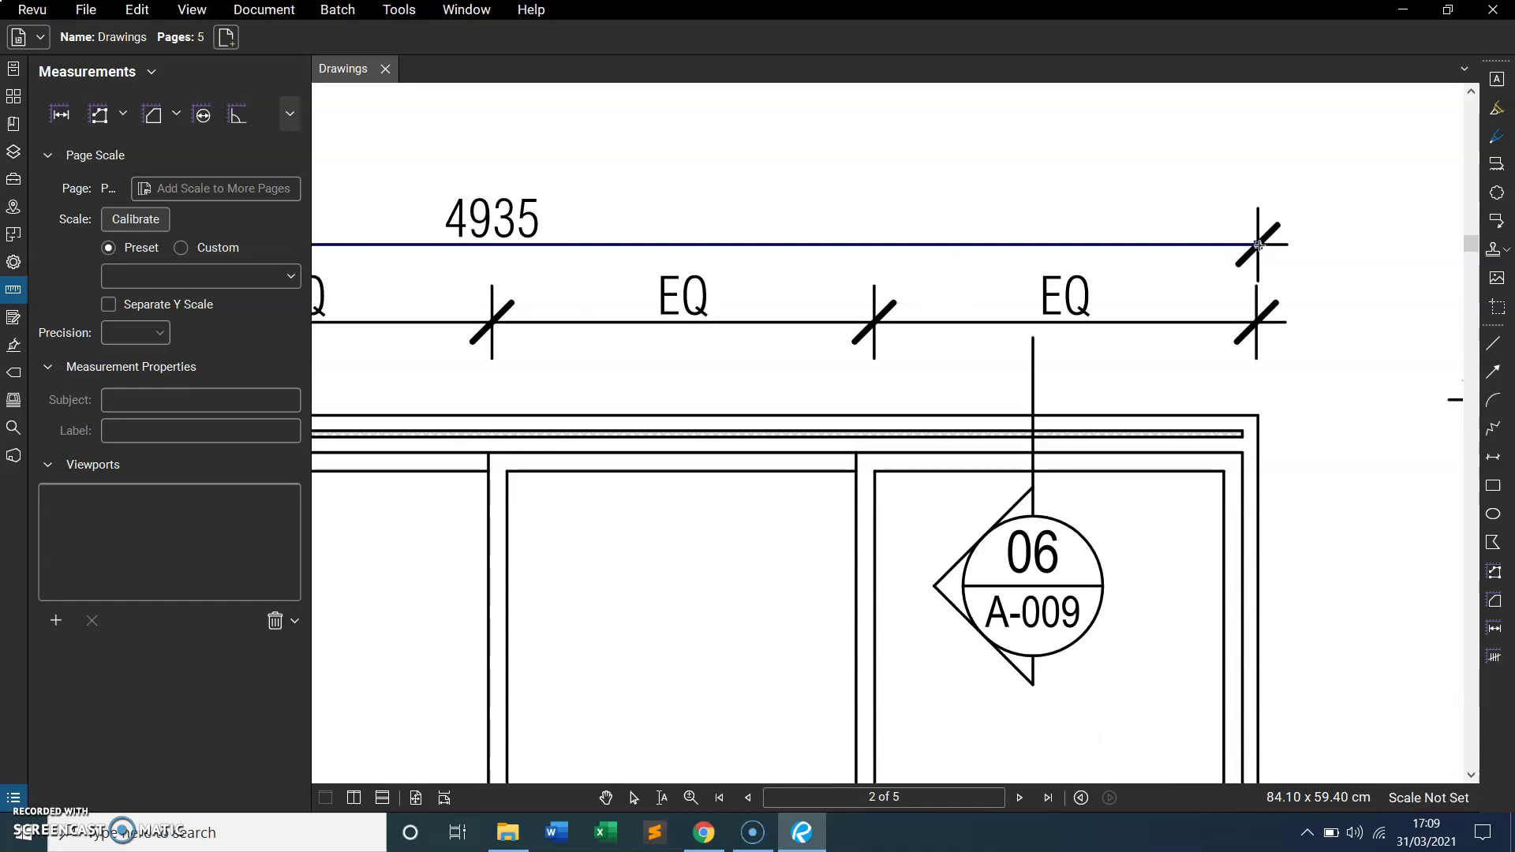
left_click(1259, 244)
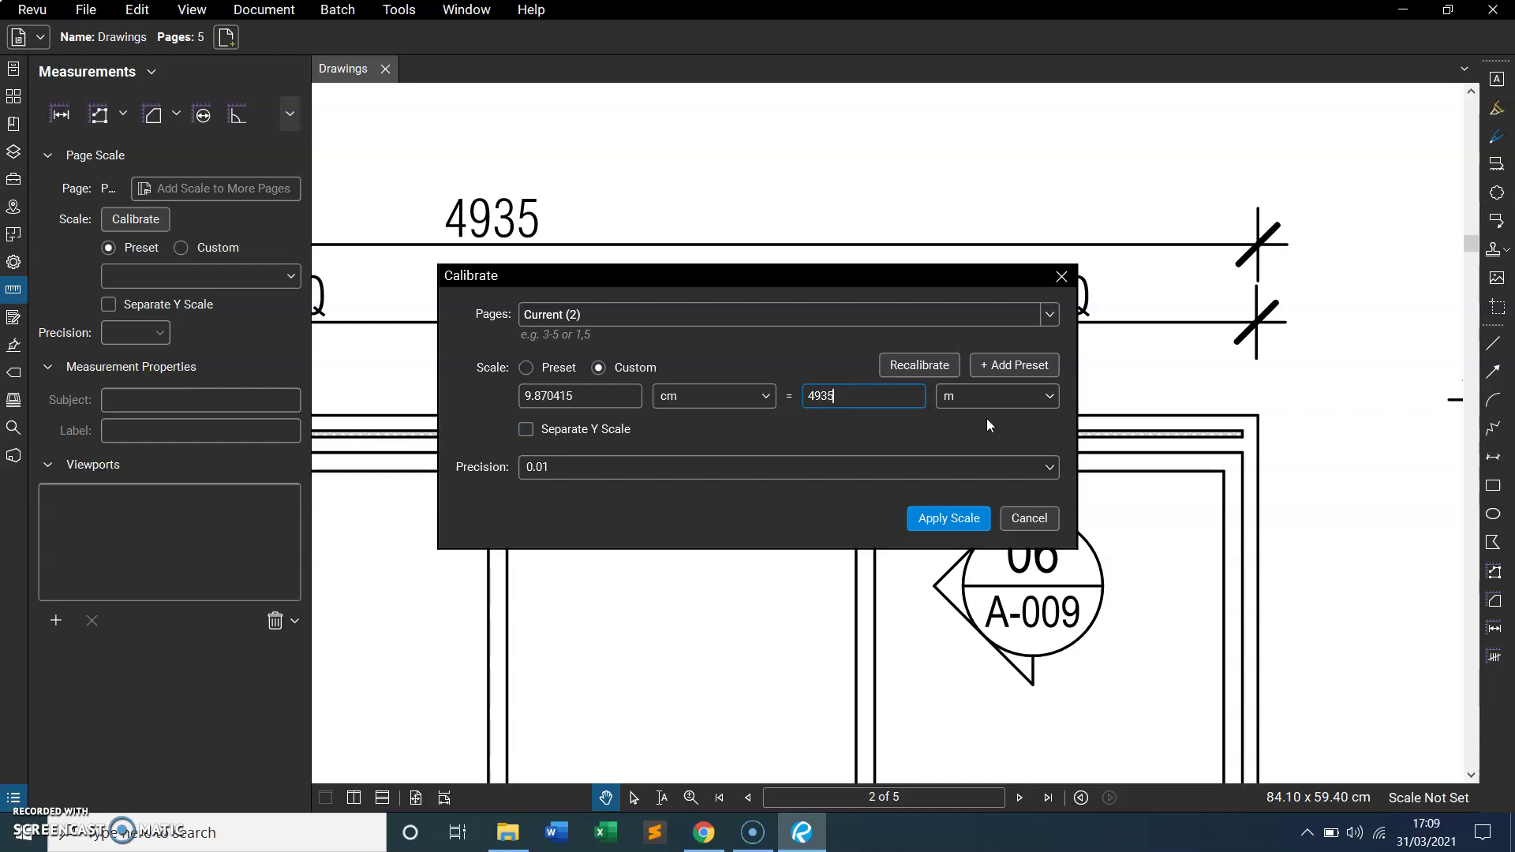
Set the calibration's real length to 4935 mm against the measured 9.870415 cm
left_click(1051, 397)
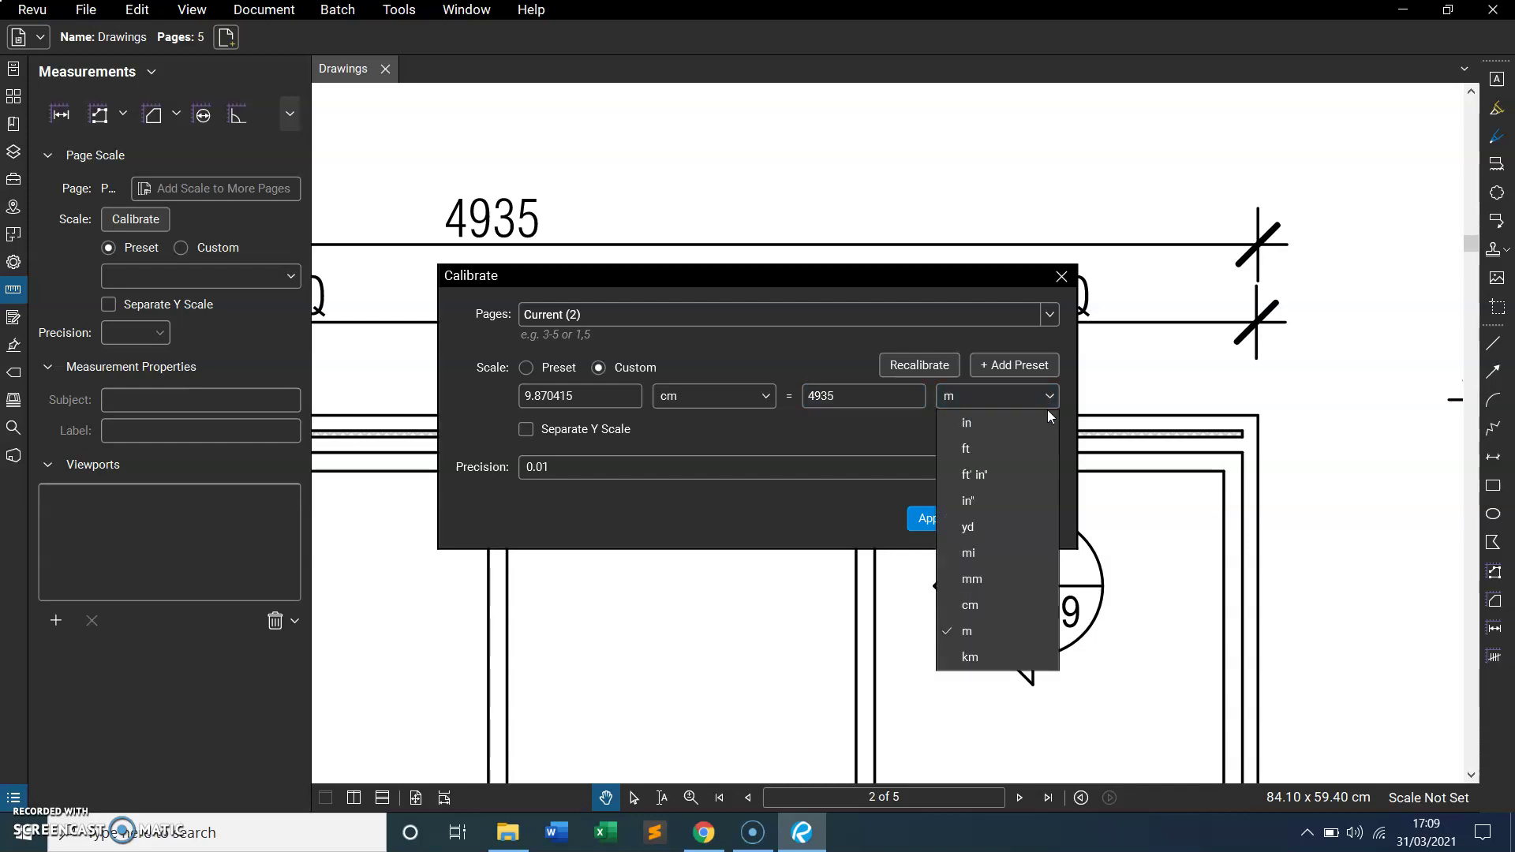
left_click(1013, 581)
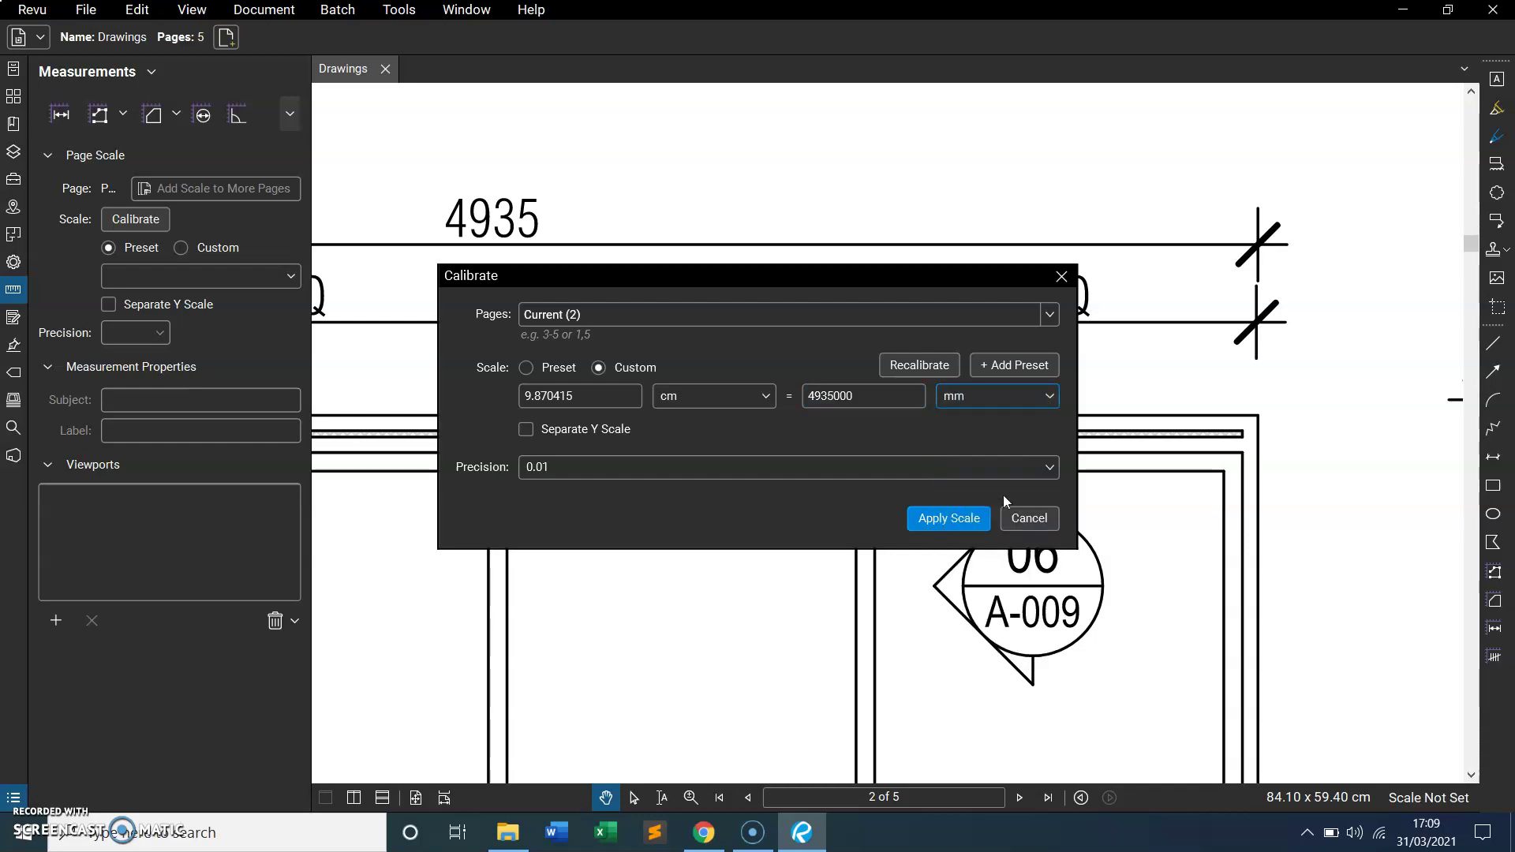
double_click(855, 397)
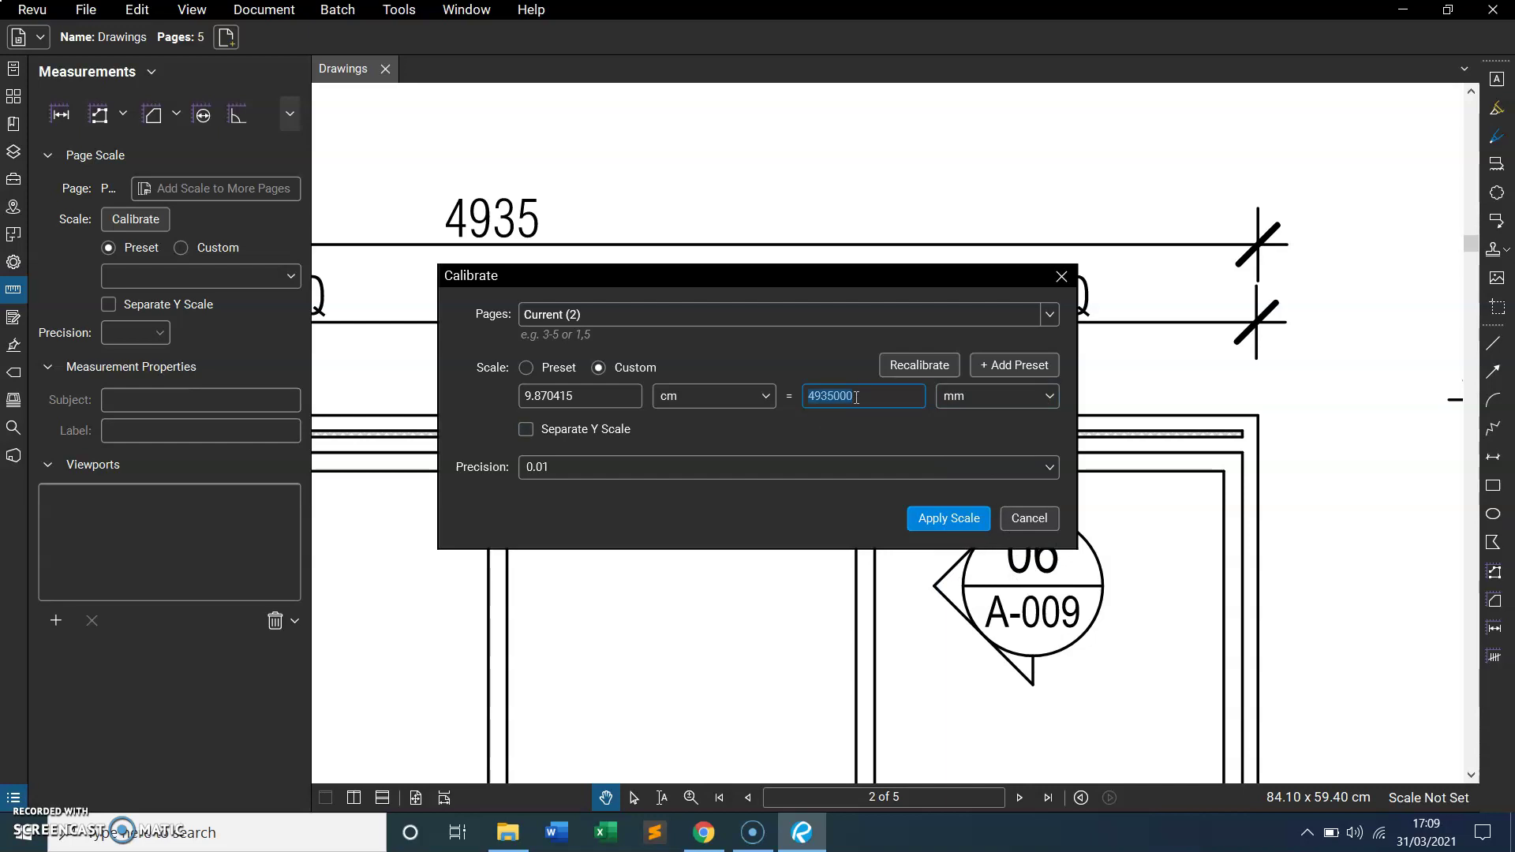
type("4")
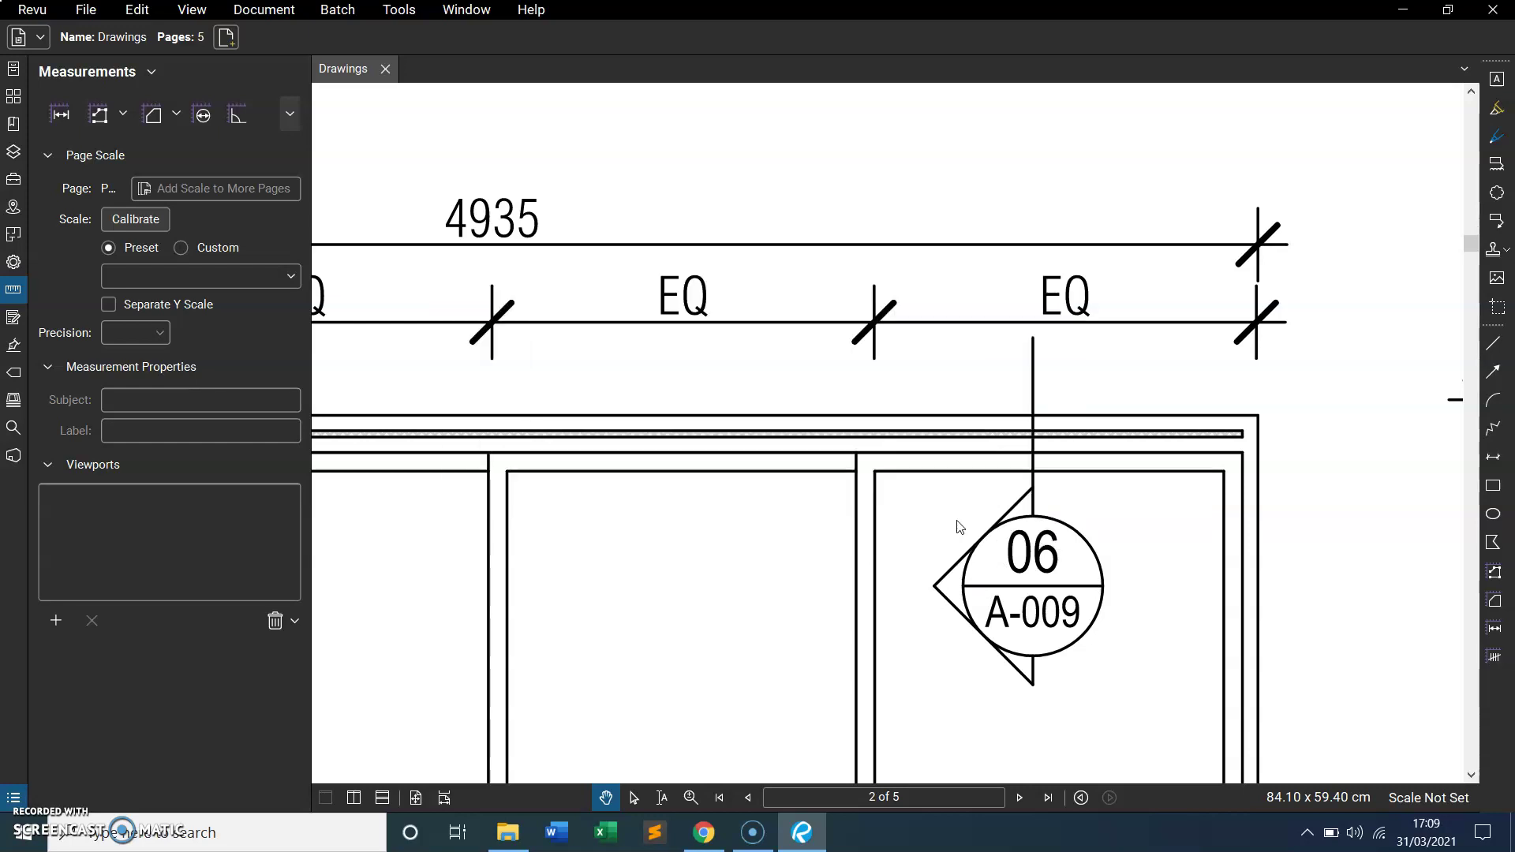
Apply the 9.870415 cm = 4935 mm scale to page 2 and zoom onto elevation 02
left_click(958, 522)
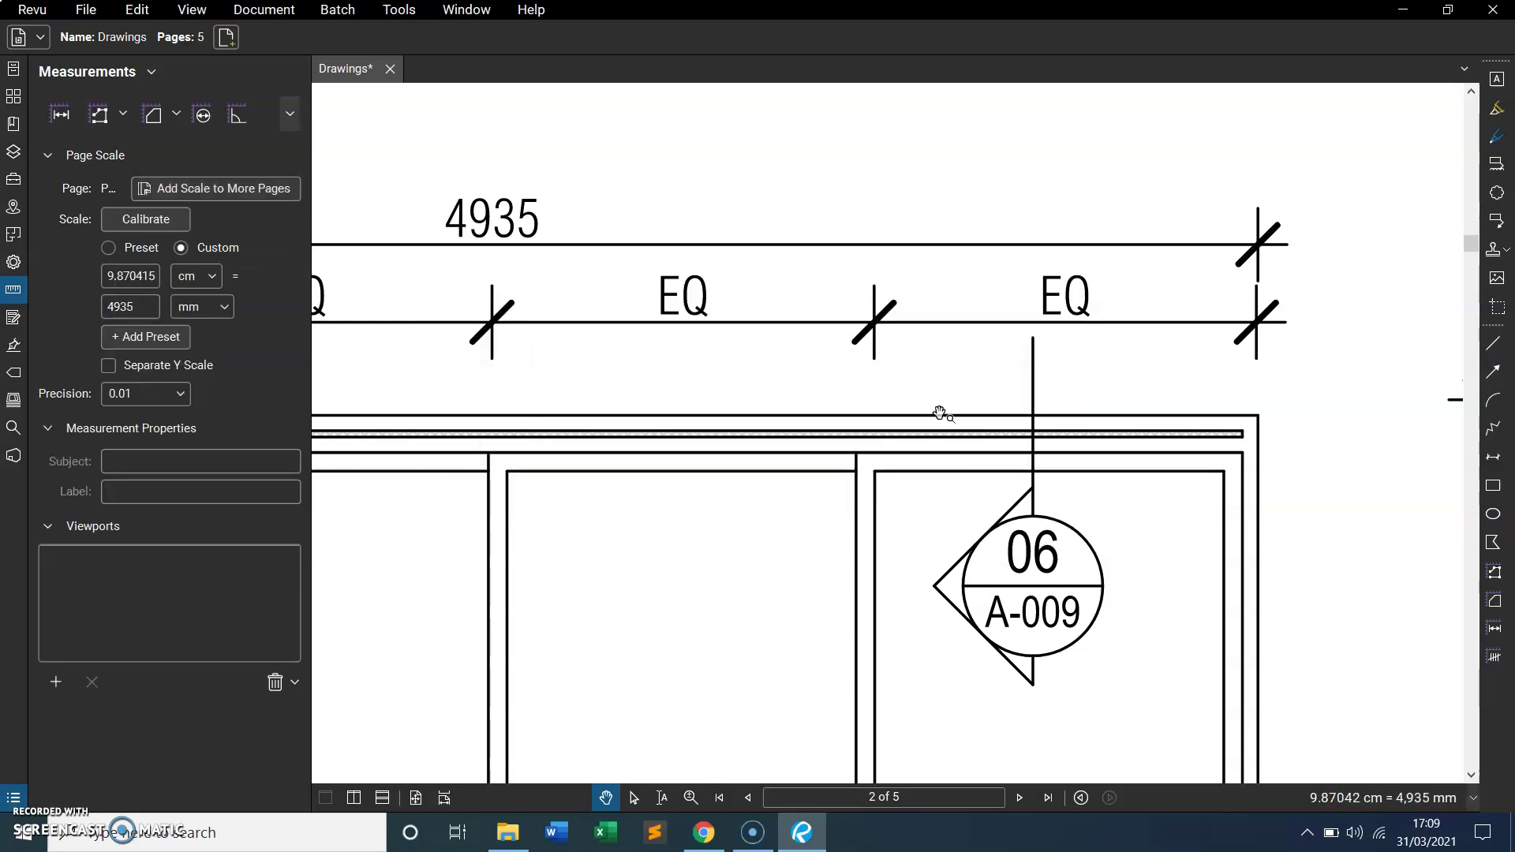
scroll(941, 413, "down", 4)
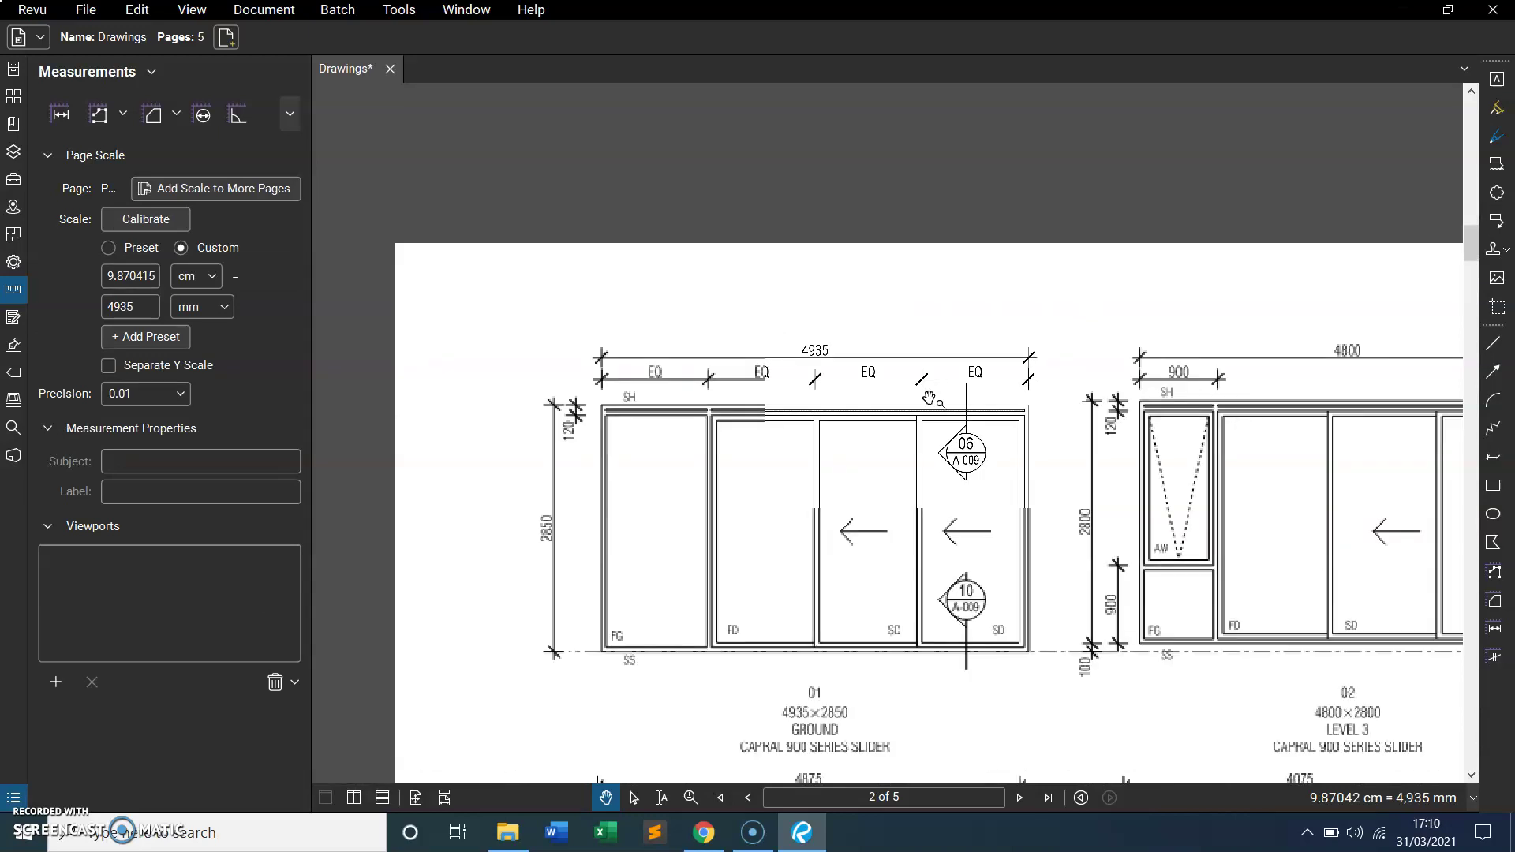
scroll(962, 502, "down", 2)
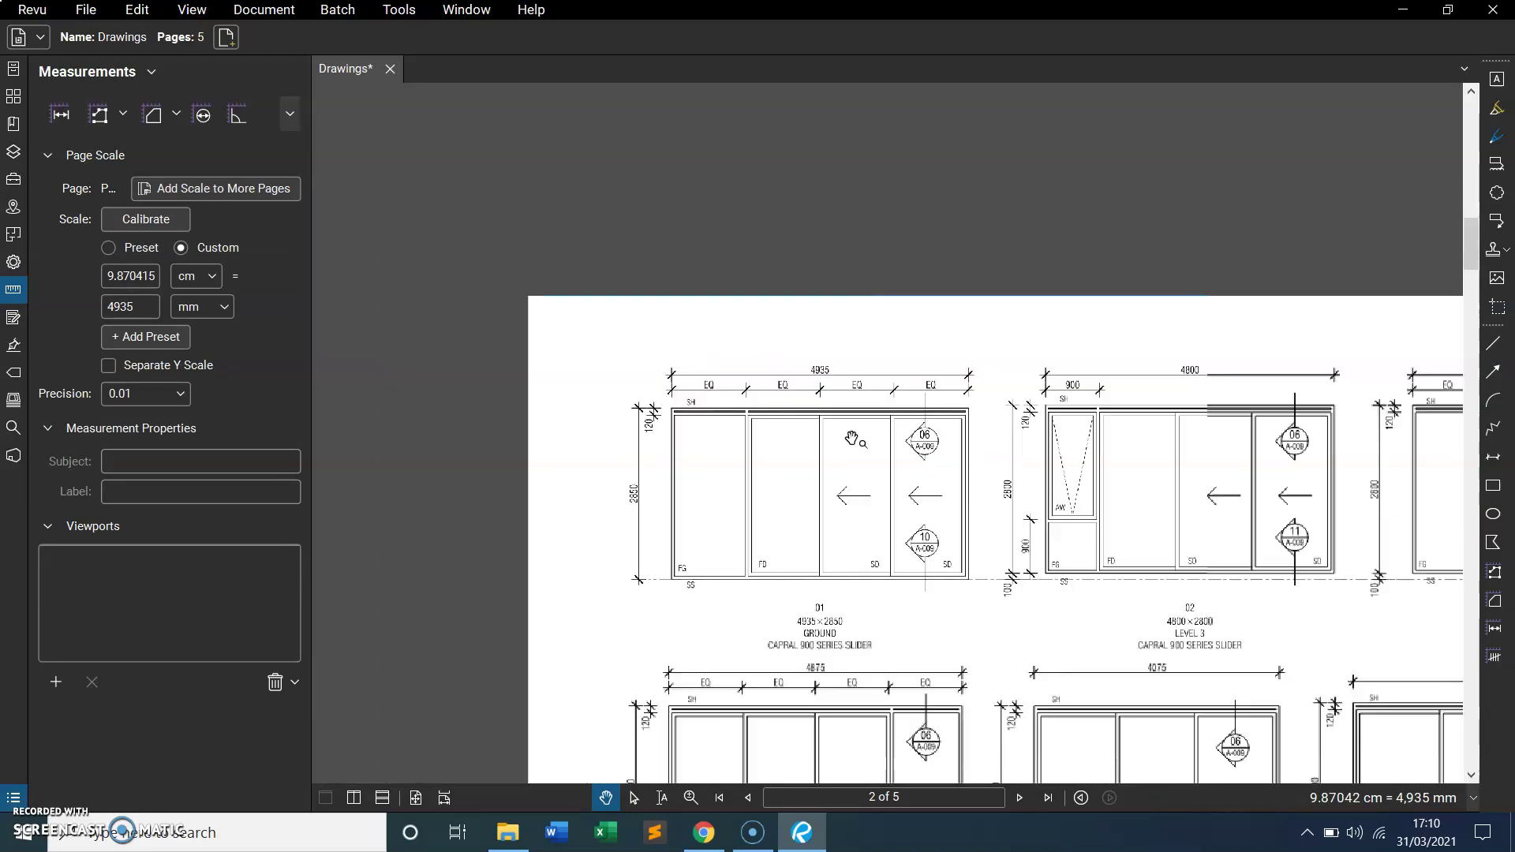
scroll(999, 448, "up", 5)
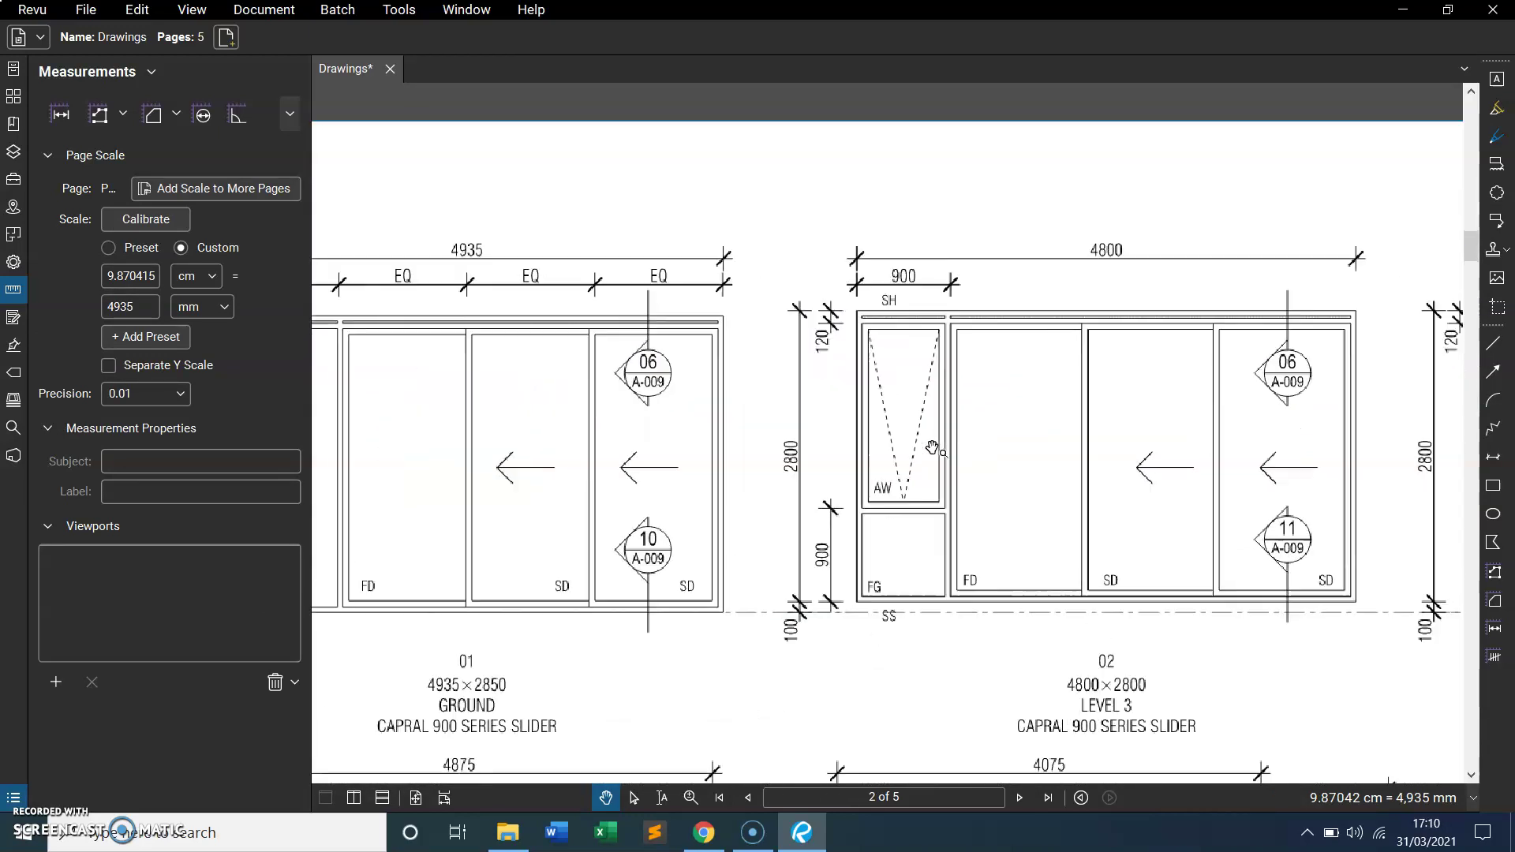
scroll(868, 309, "up", 2)
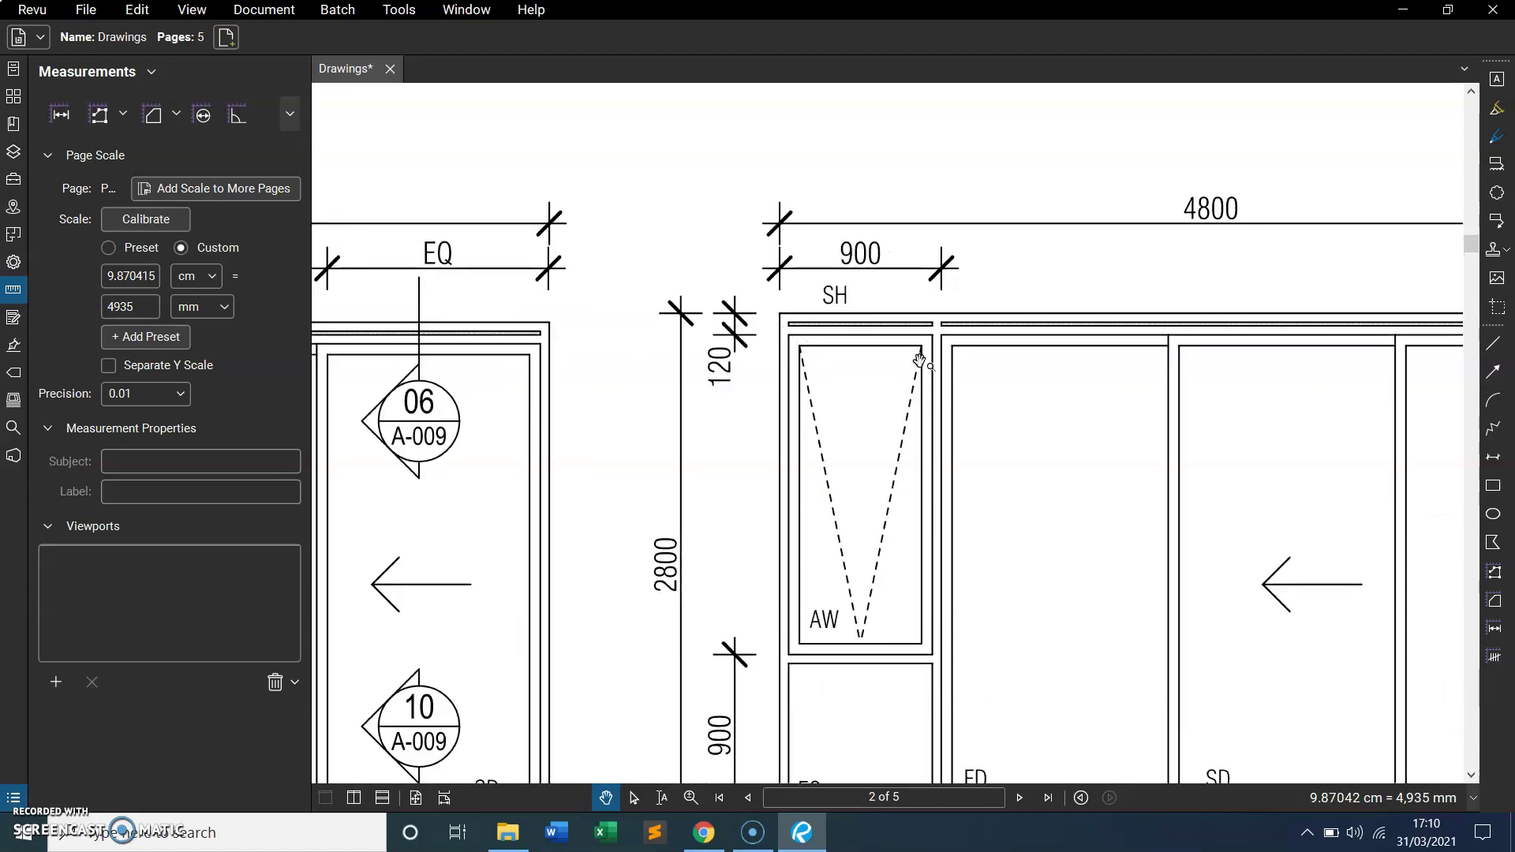
scroll(788, 339, "up", 2)
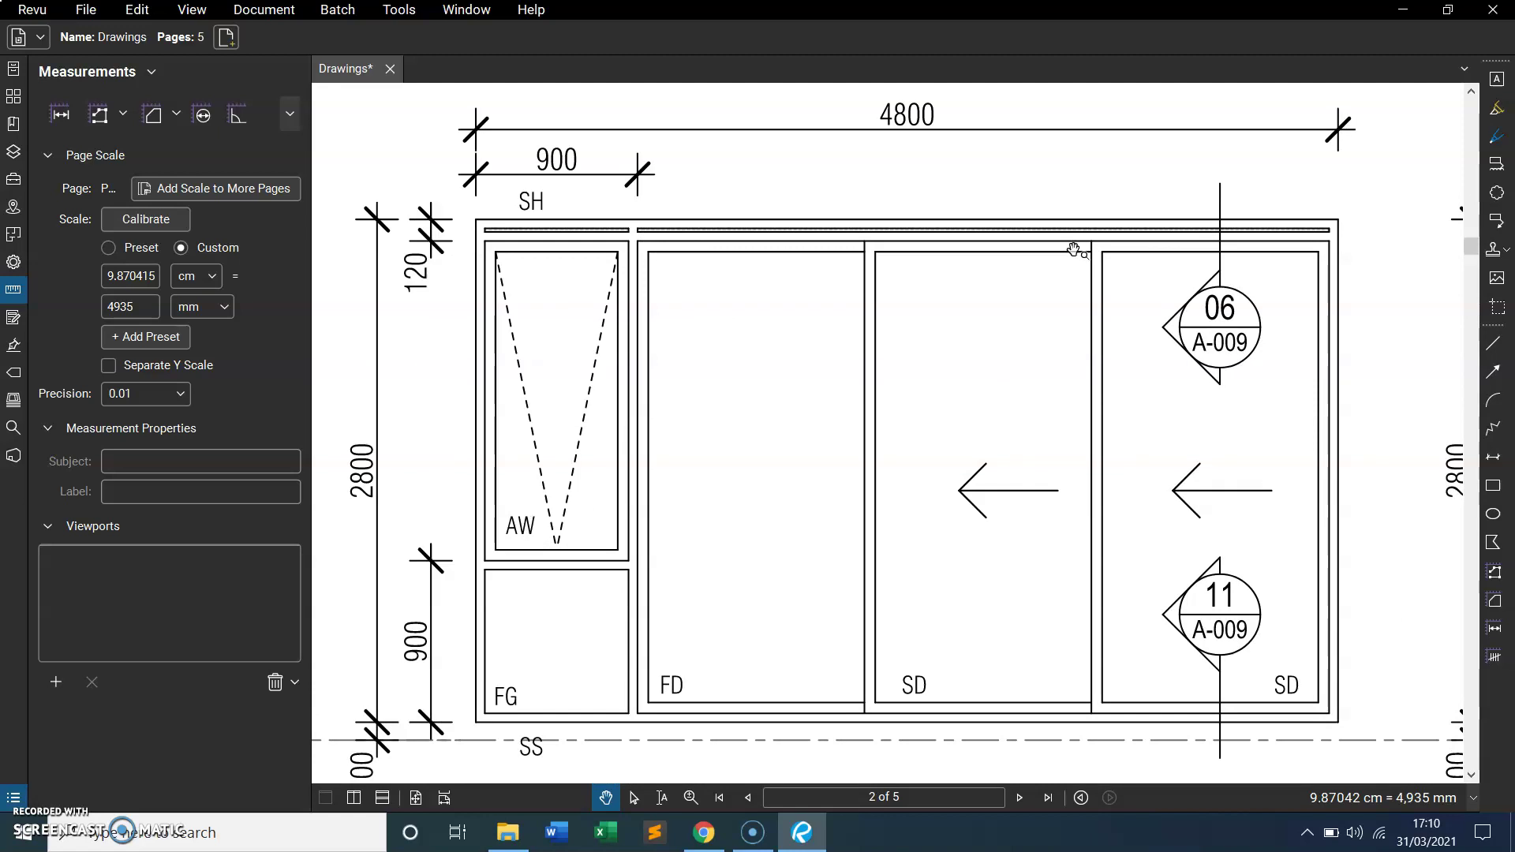
Switch the measurement tool from Polylength to Perimeter
left_click(175, 113)
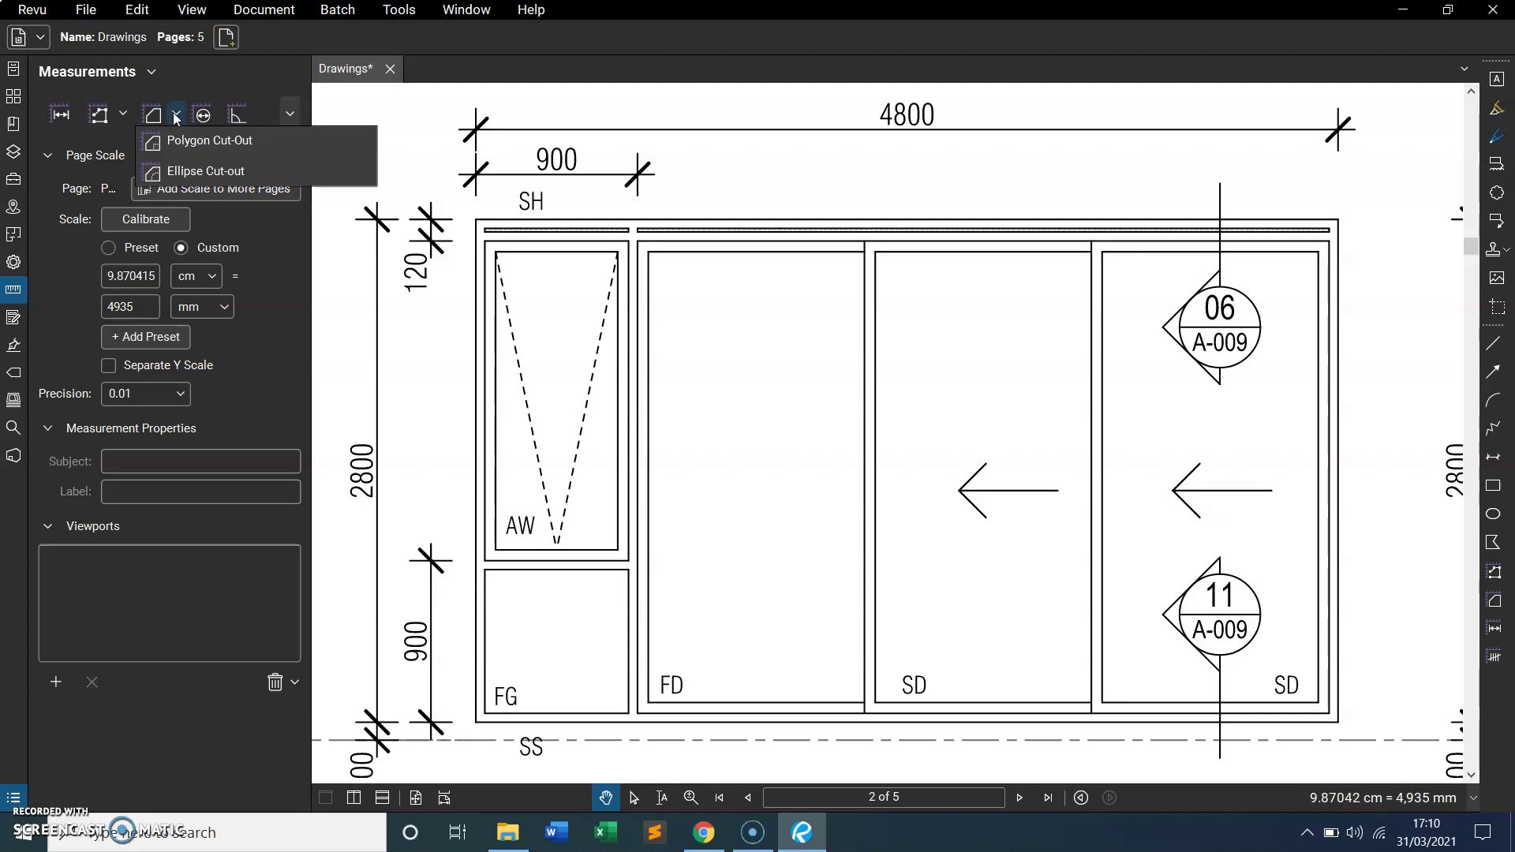
left_click(123, 113)
left_click(124, 114)
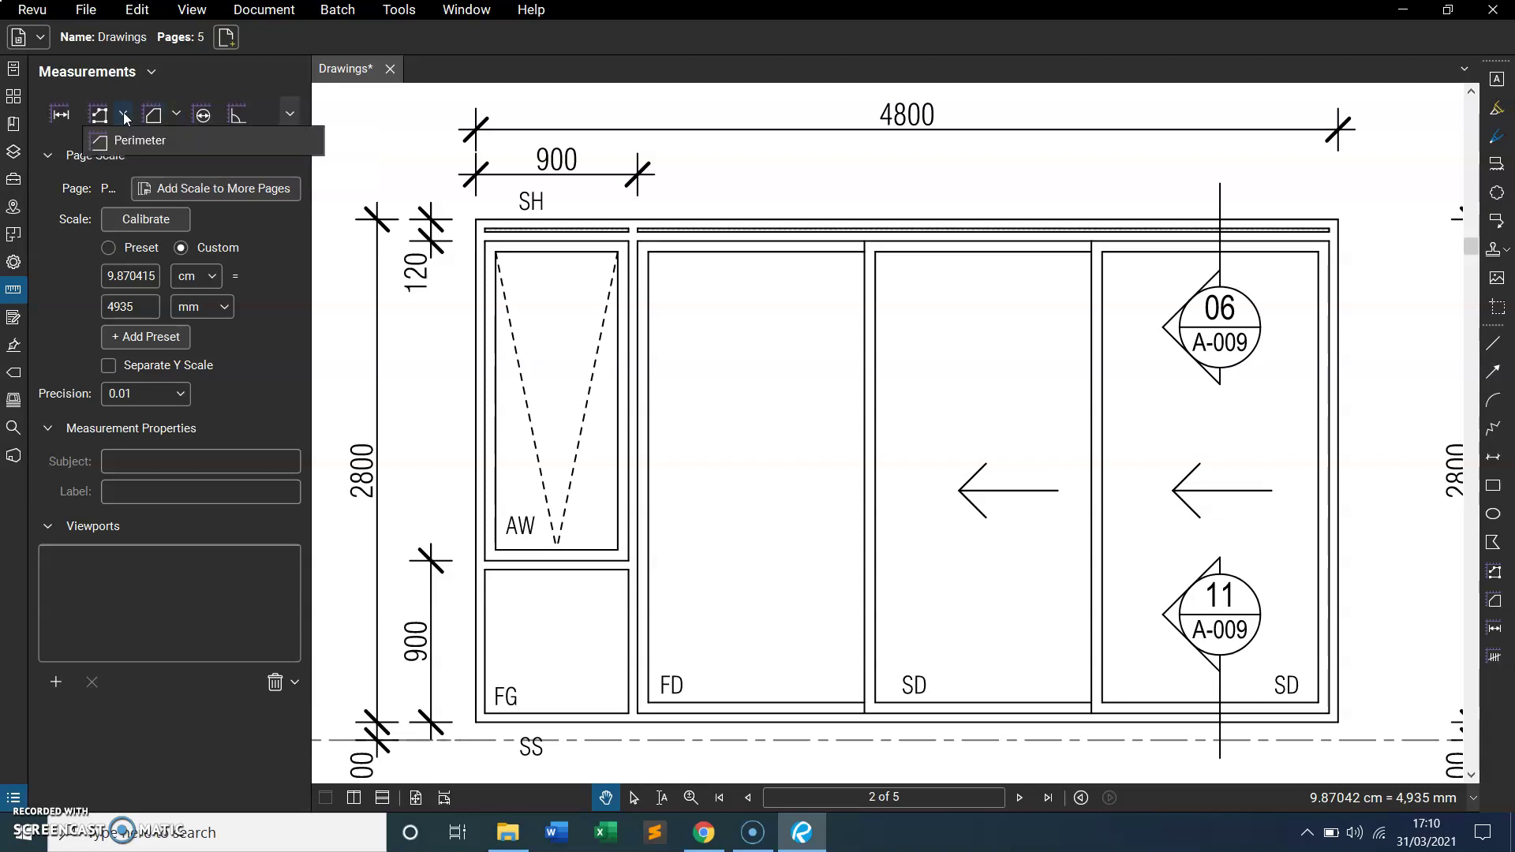
left_click(144, 144)
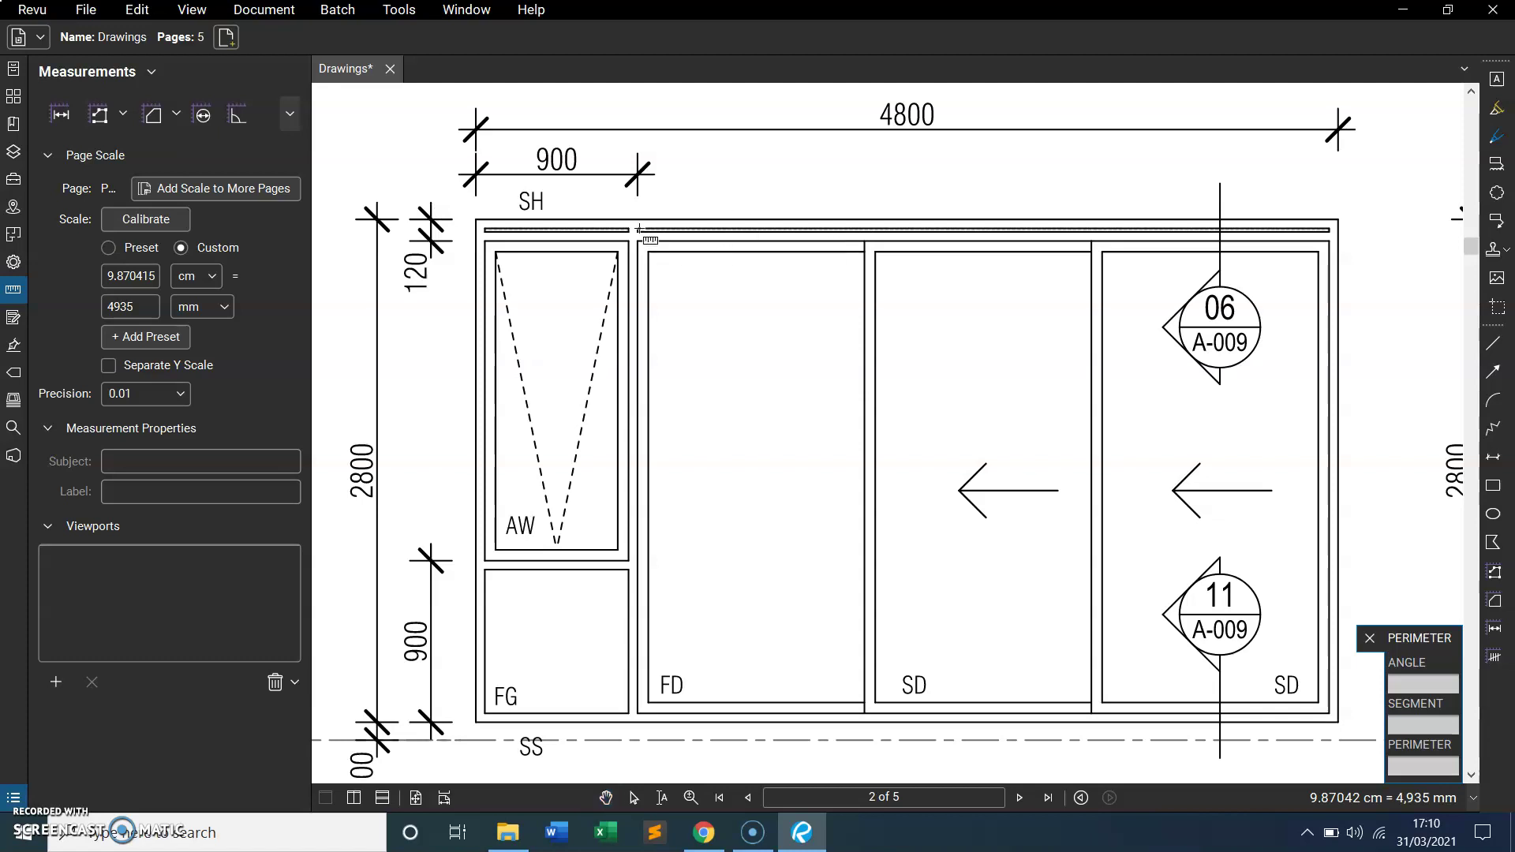
scroll(647, 238, "up", 2)
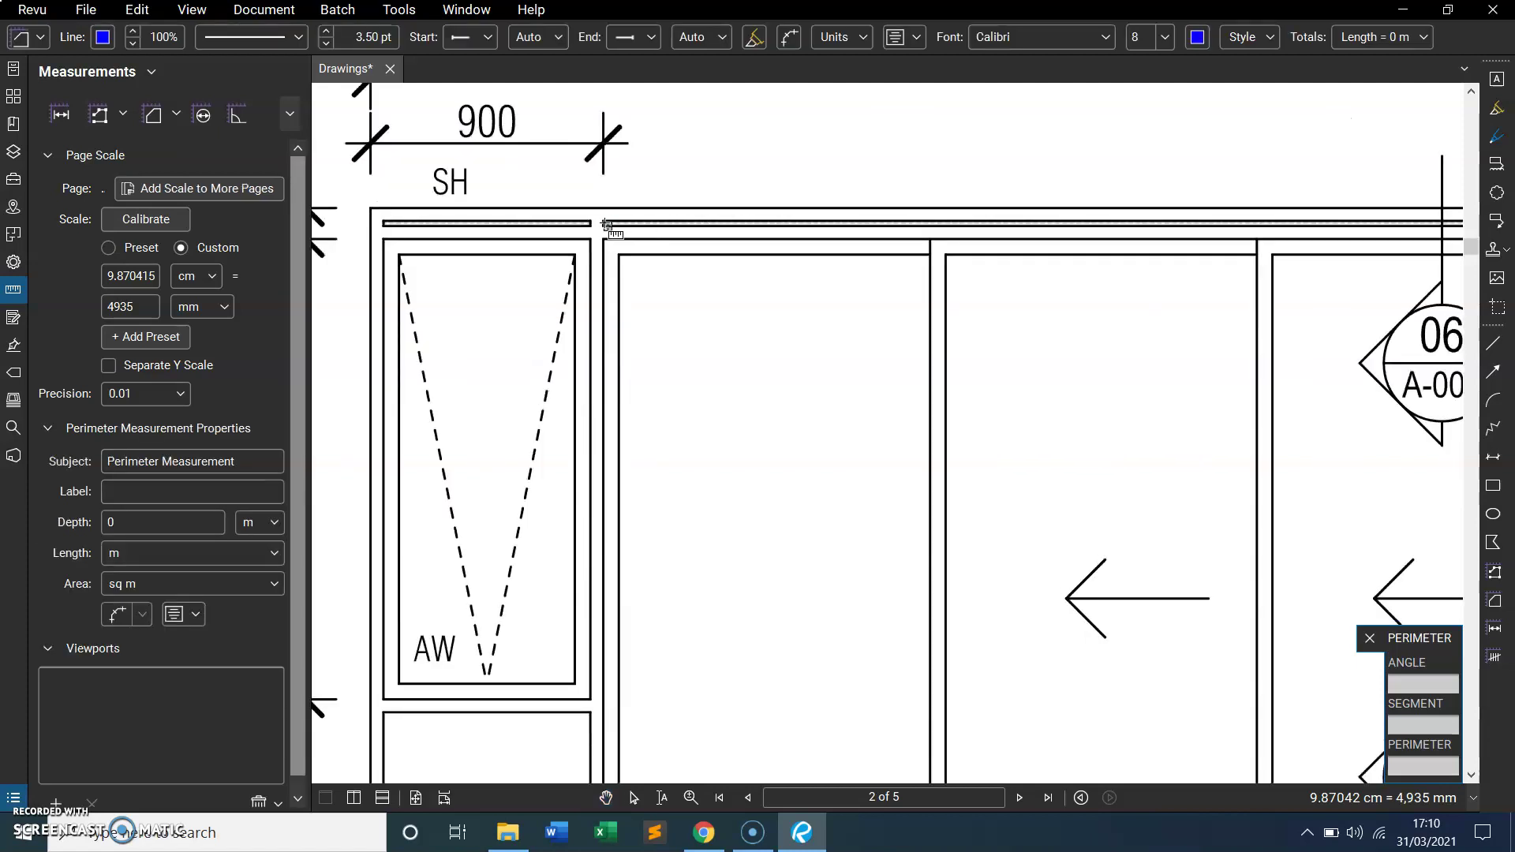
Measure the 3.88 m head of window 02, right of the 900 pane
left_click(608, 230)
scroll(1160, 238, "down", 1)
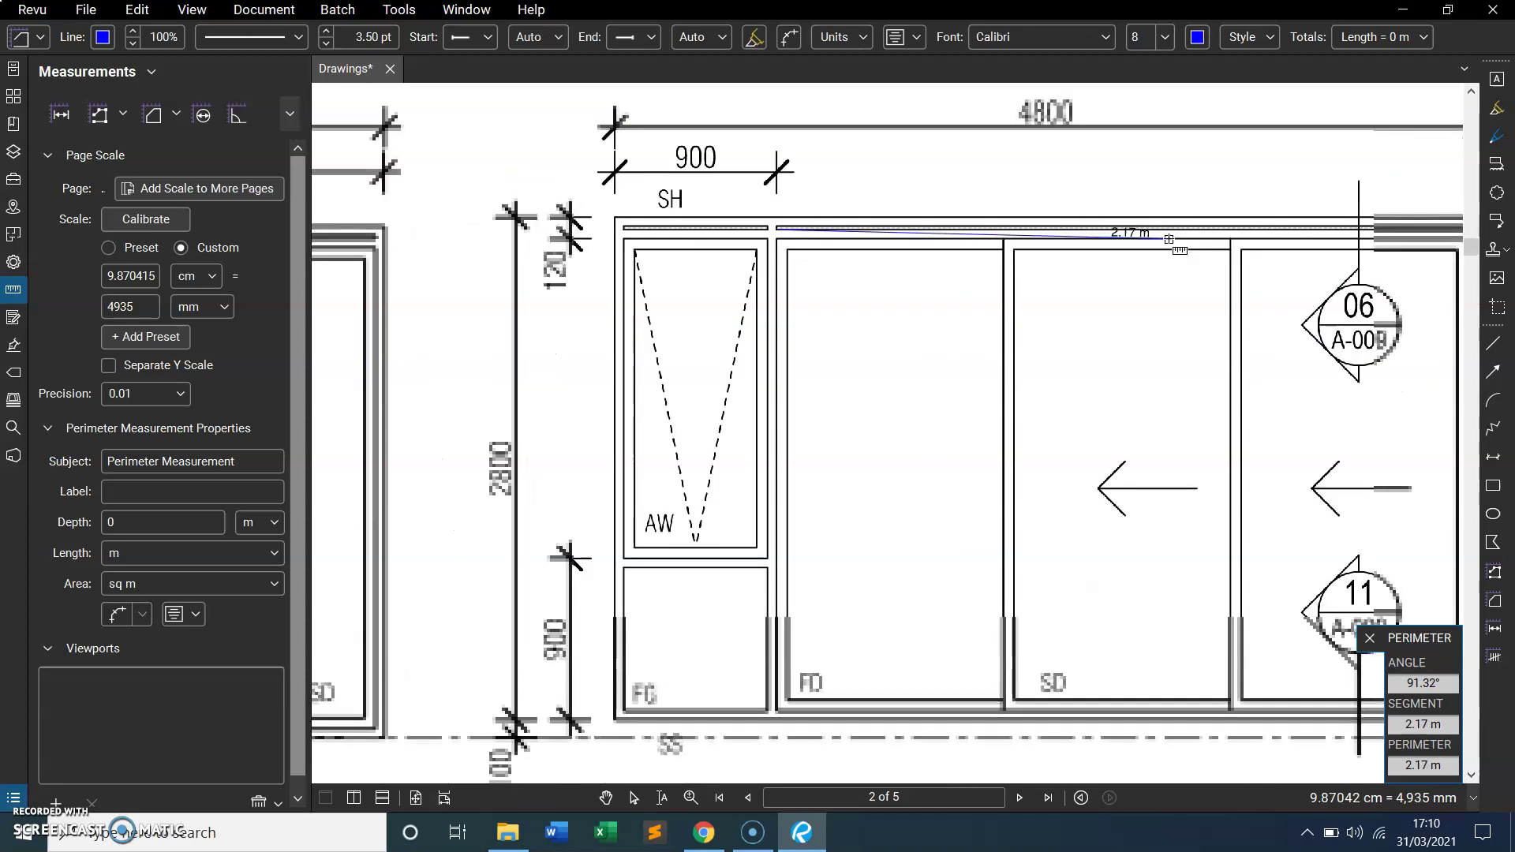
scroll(1141, 254, "right", 2)
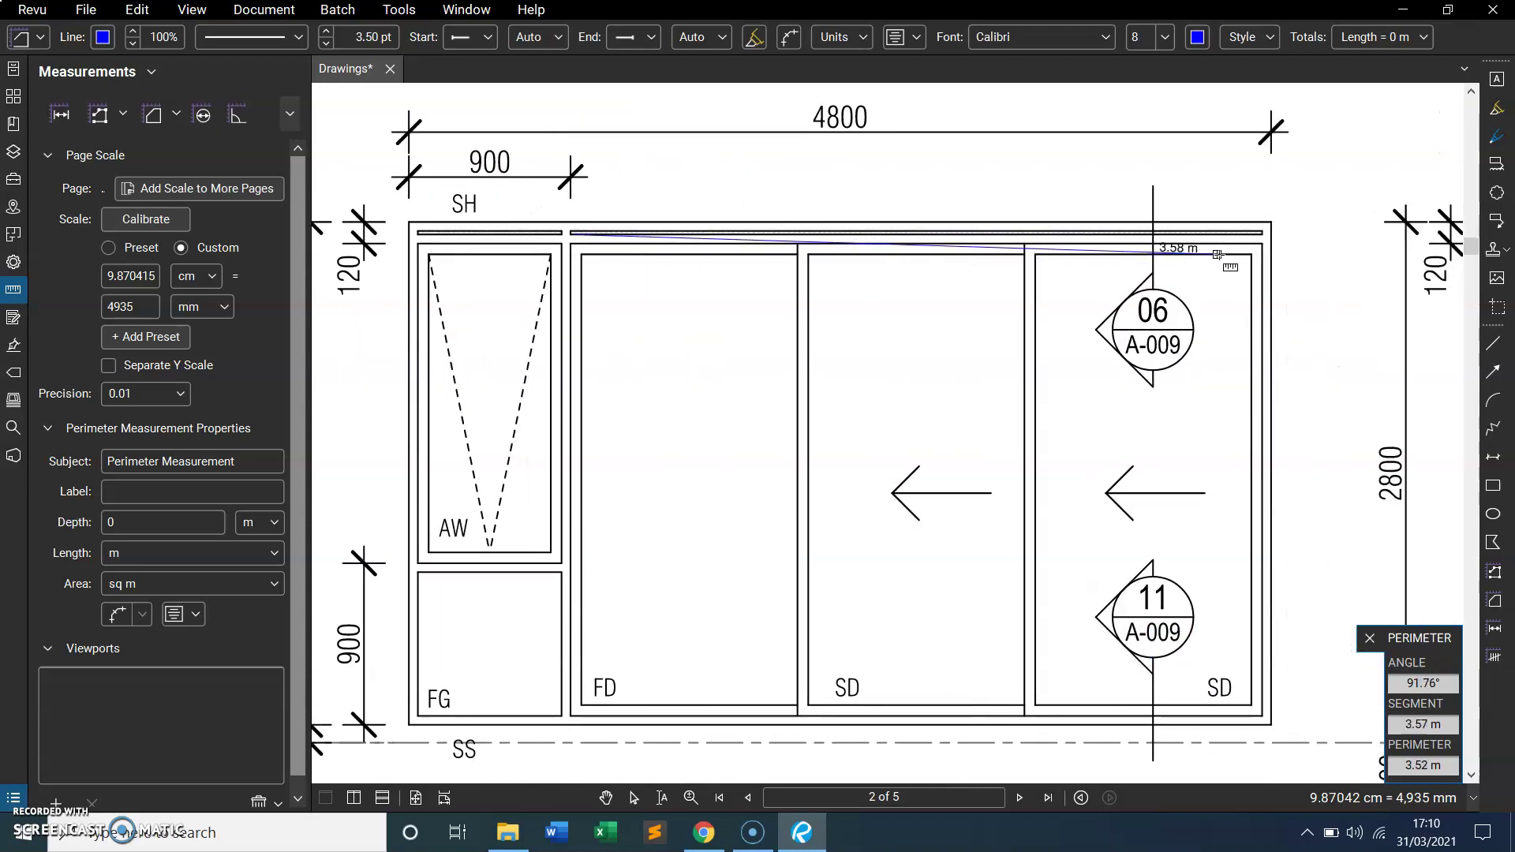
left_click(1272, 231)
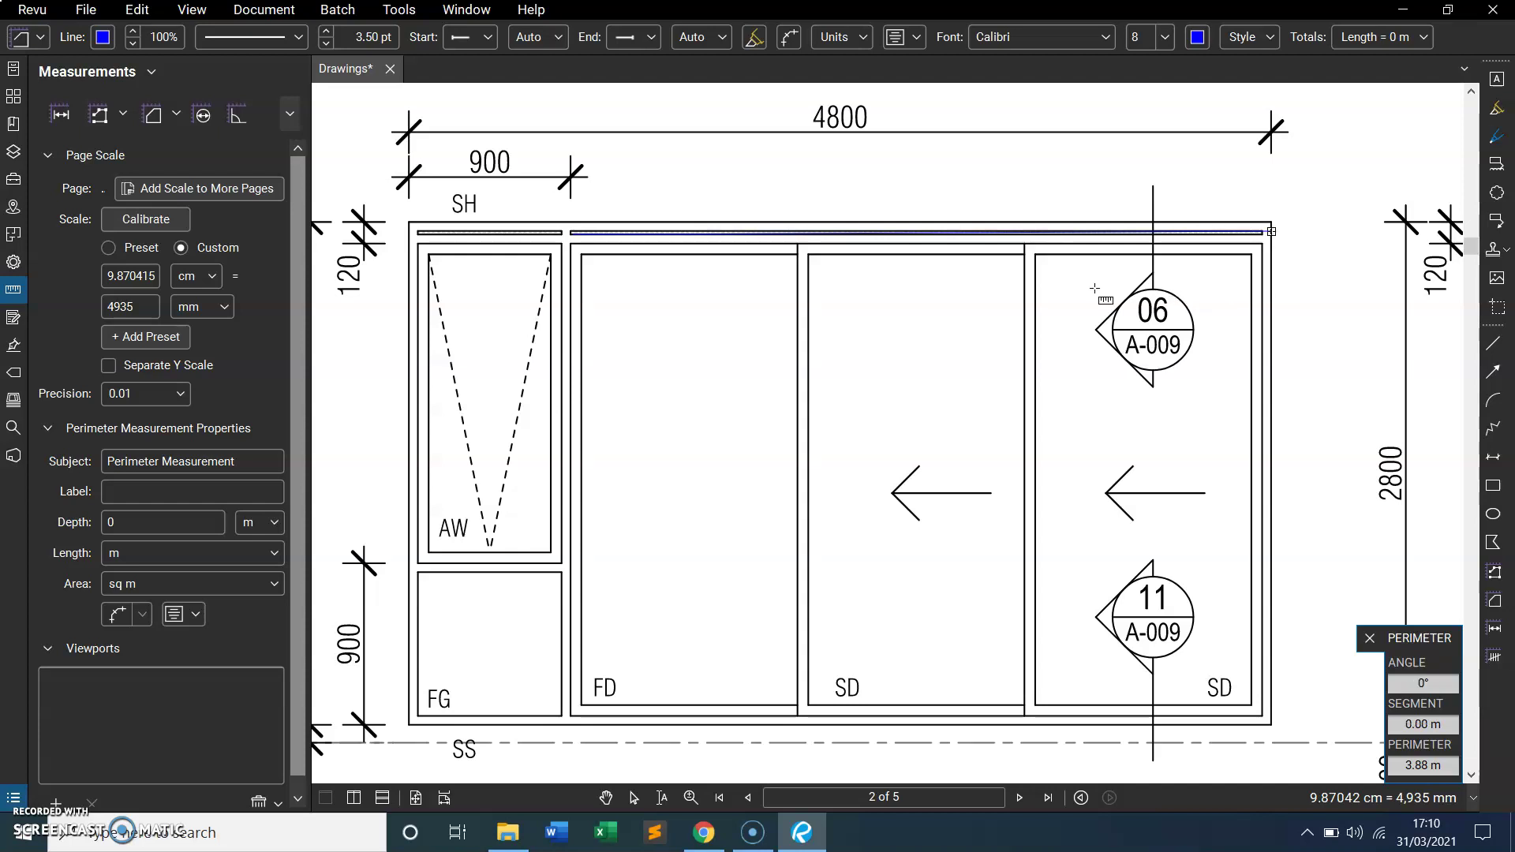
key("Return")
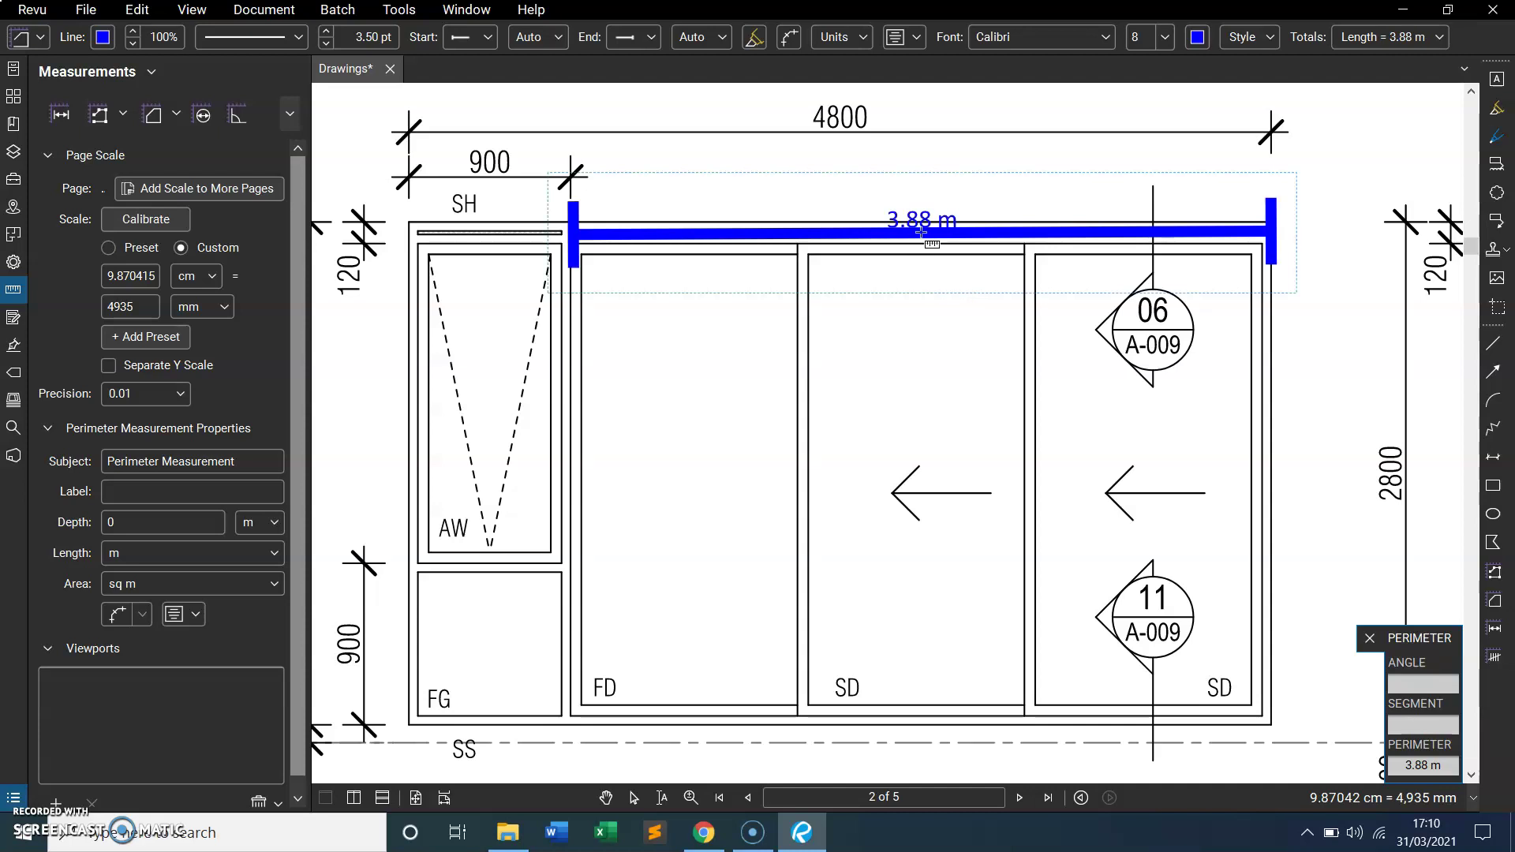
scroll(923, 233, "up", 2)
scroll(945, 231, "up", 1)
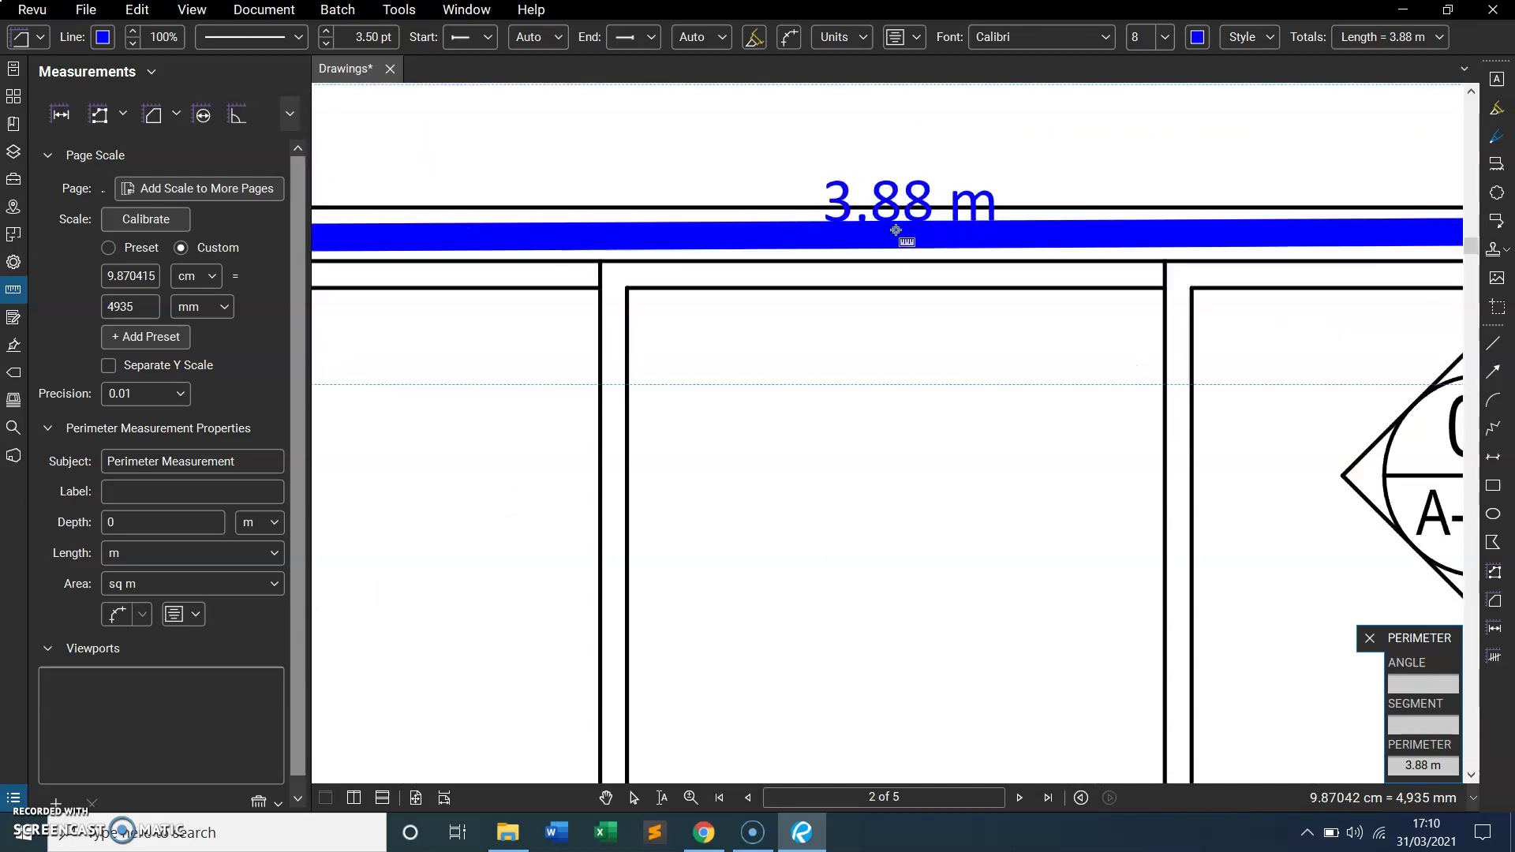
scroll(904, 228, "up", 1)
scroll(897, 213, "down", 3)
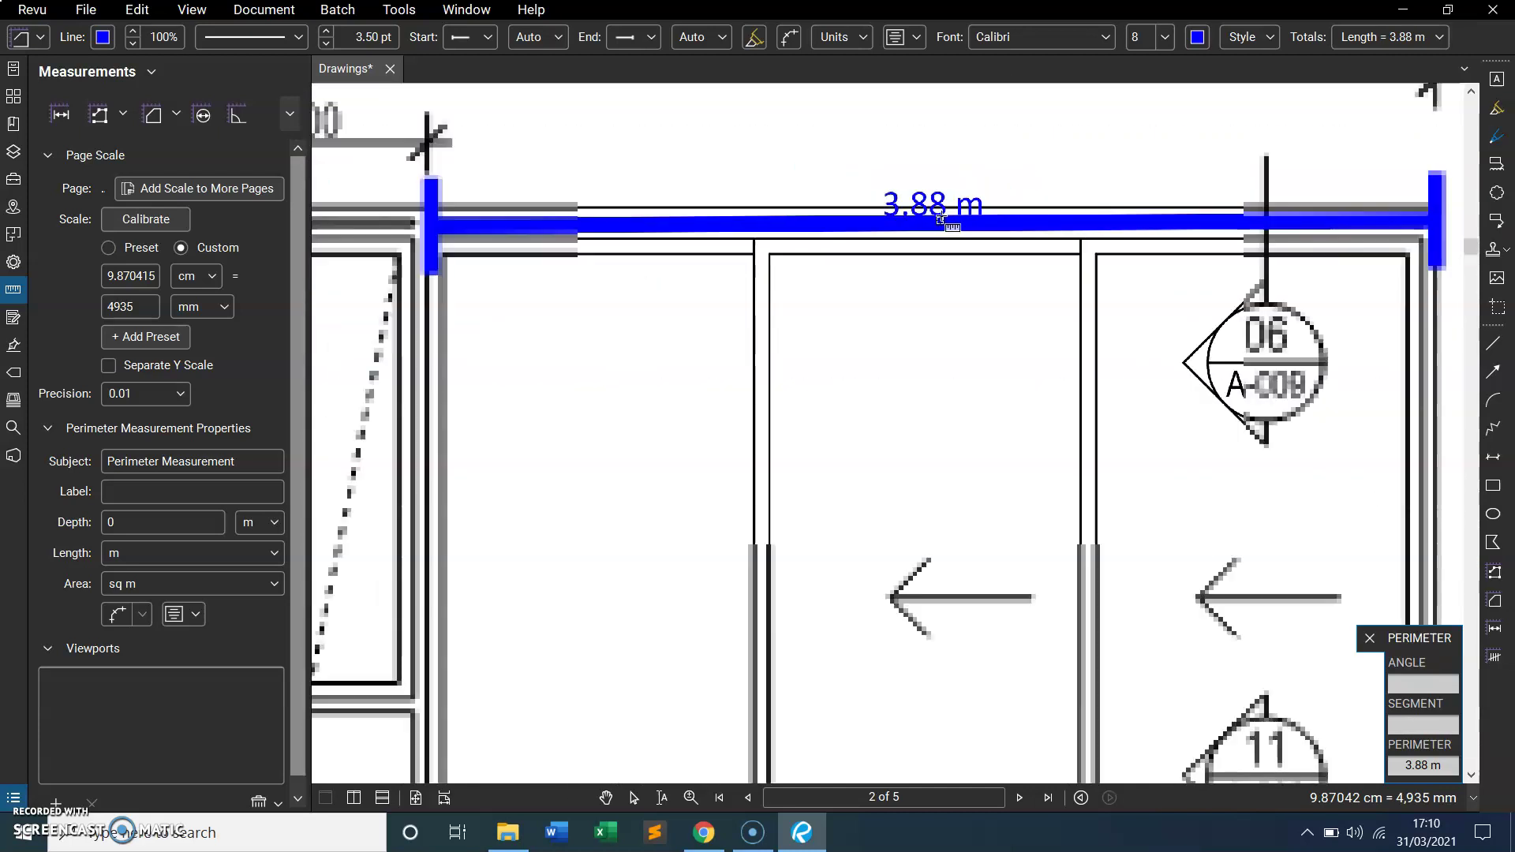
scroll(961, 219, "up", 3)
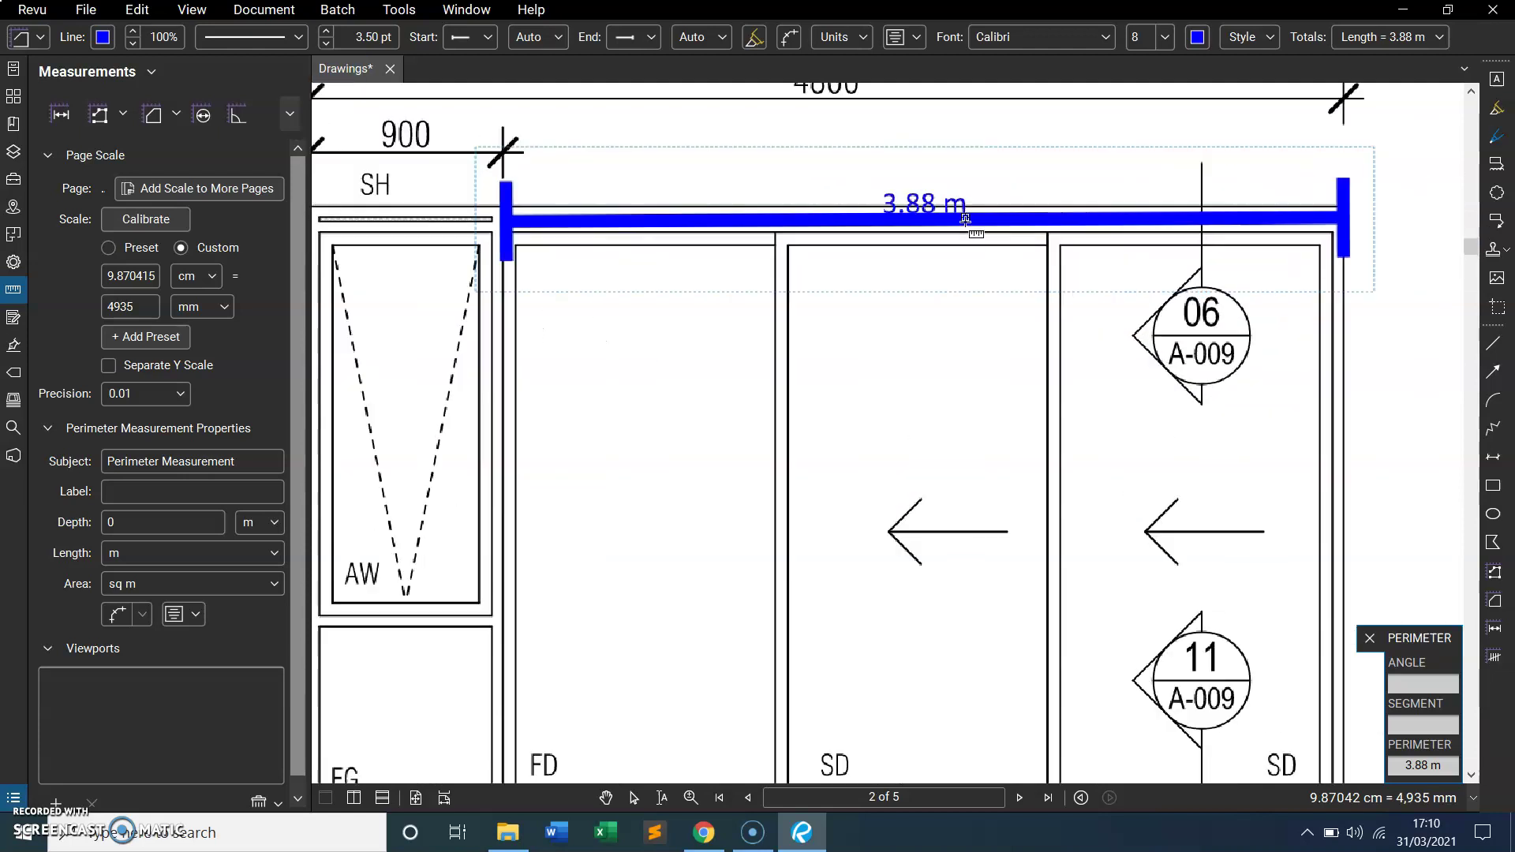
scroll(969, 220, "down", 2)
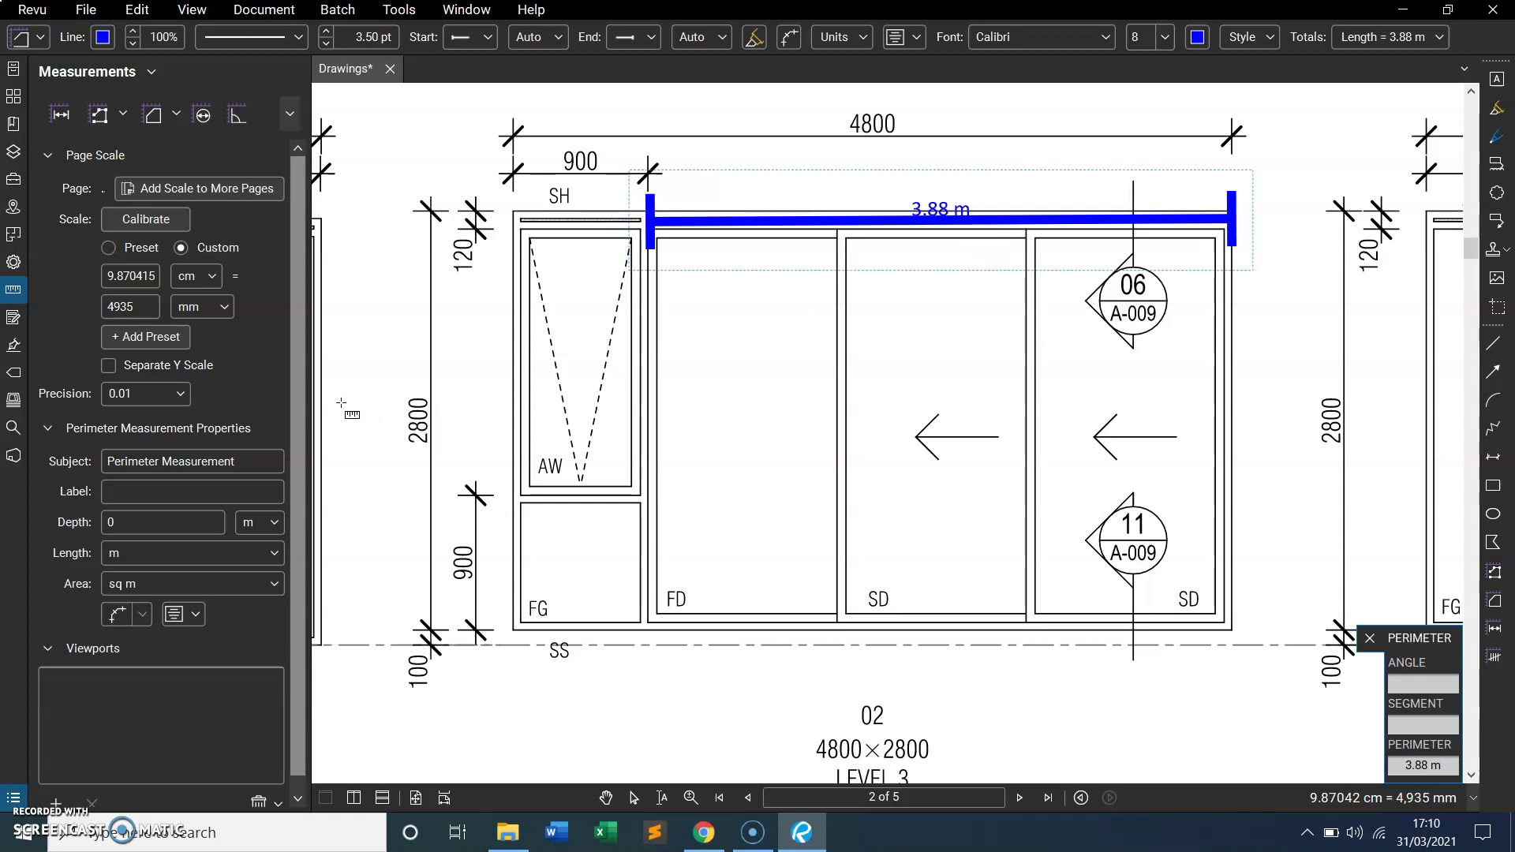
Change the perimeter length unit to mm so the head reads 3,884.24 mm
left_click(276, 556)
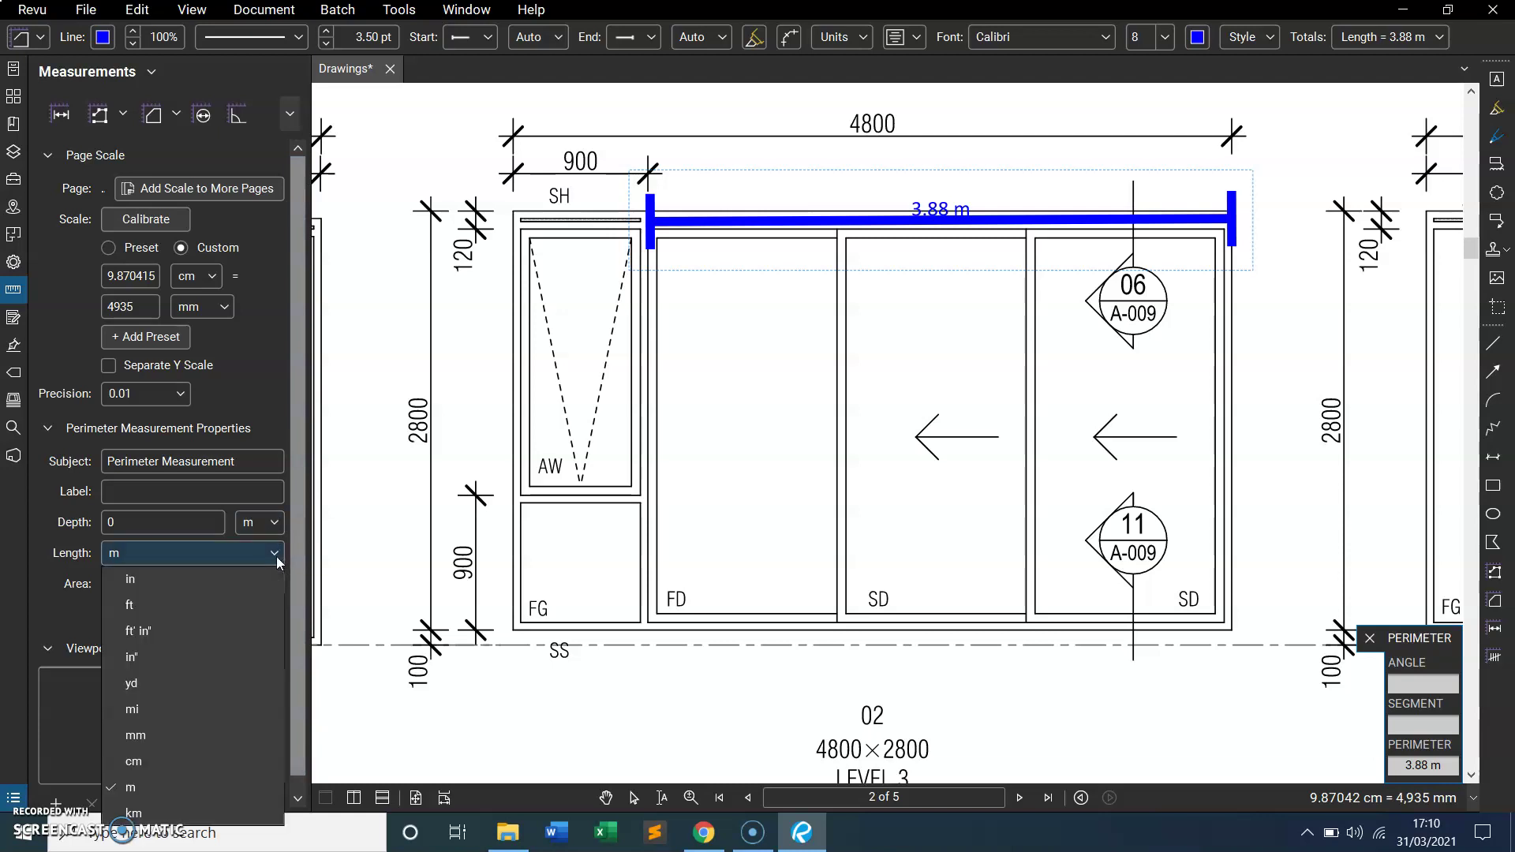
left_click(206, 736)
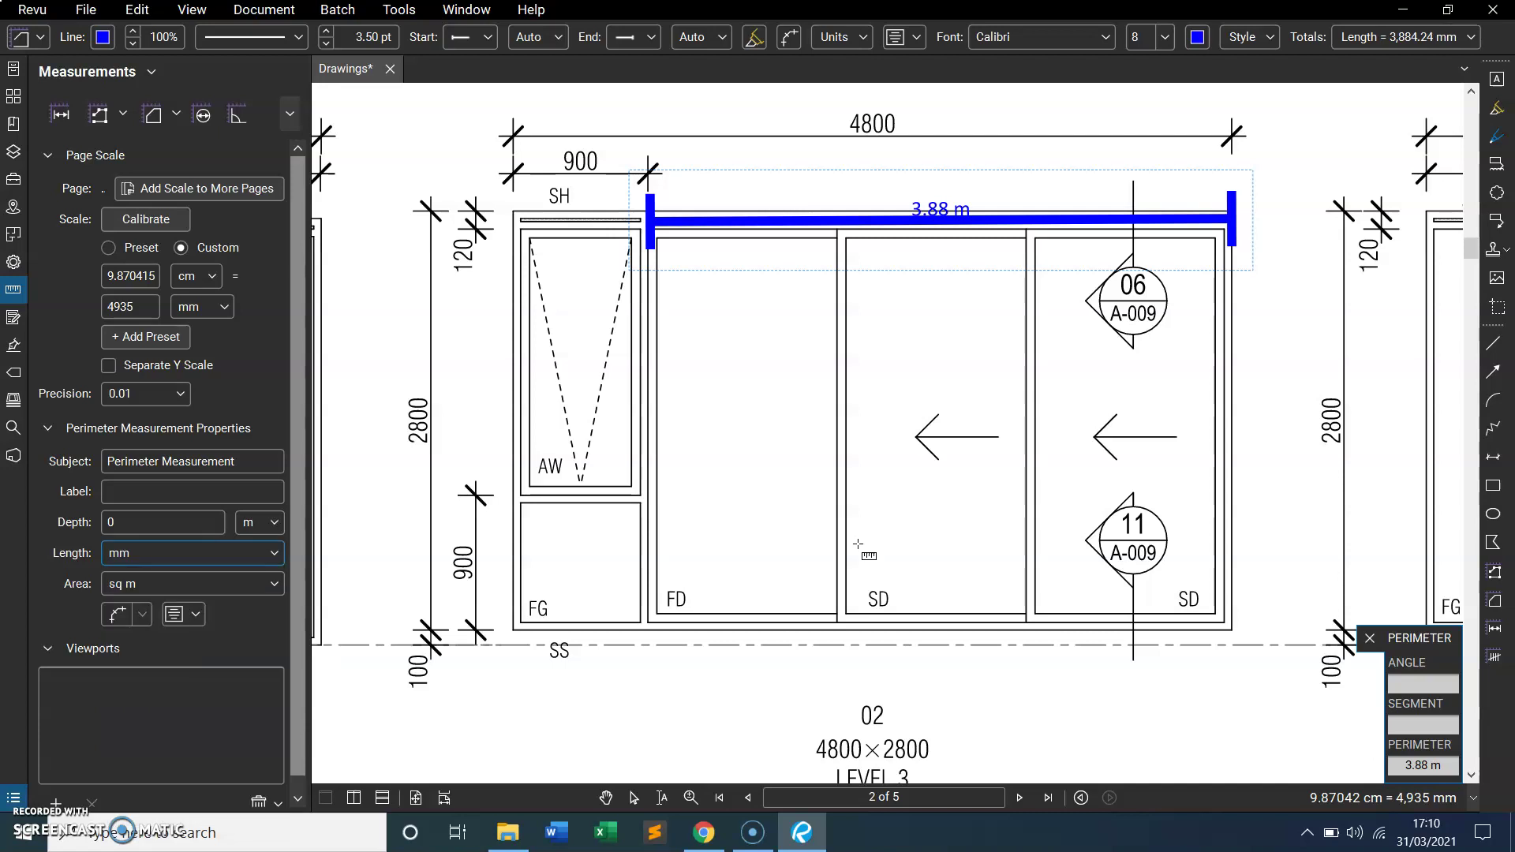
scroll(886, 247, "up", 1)
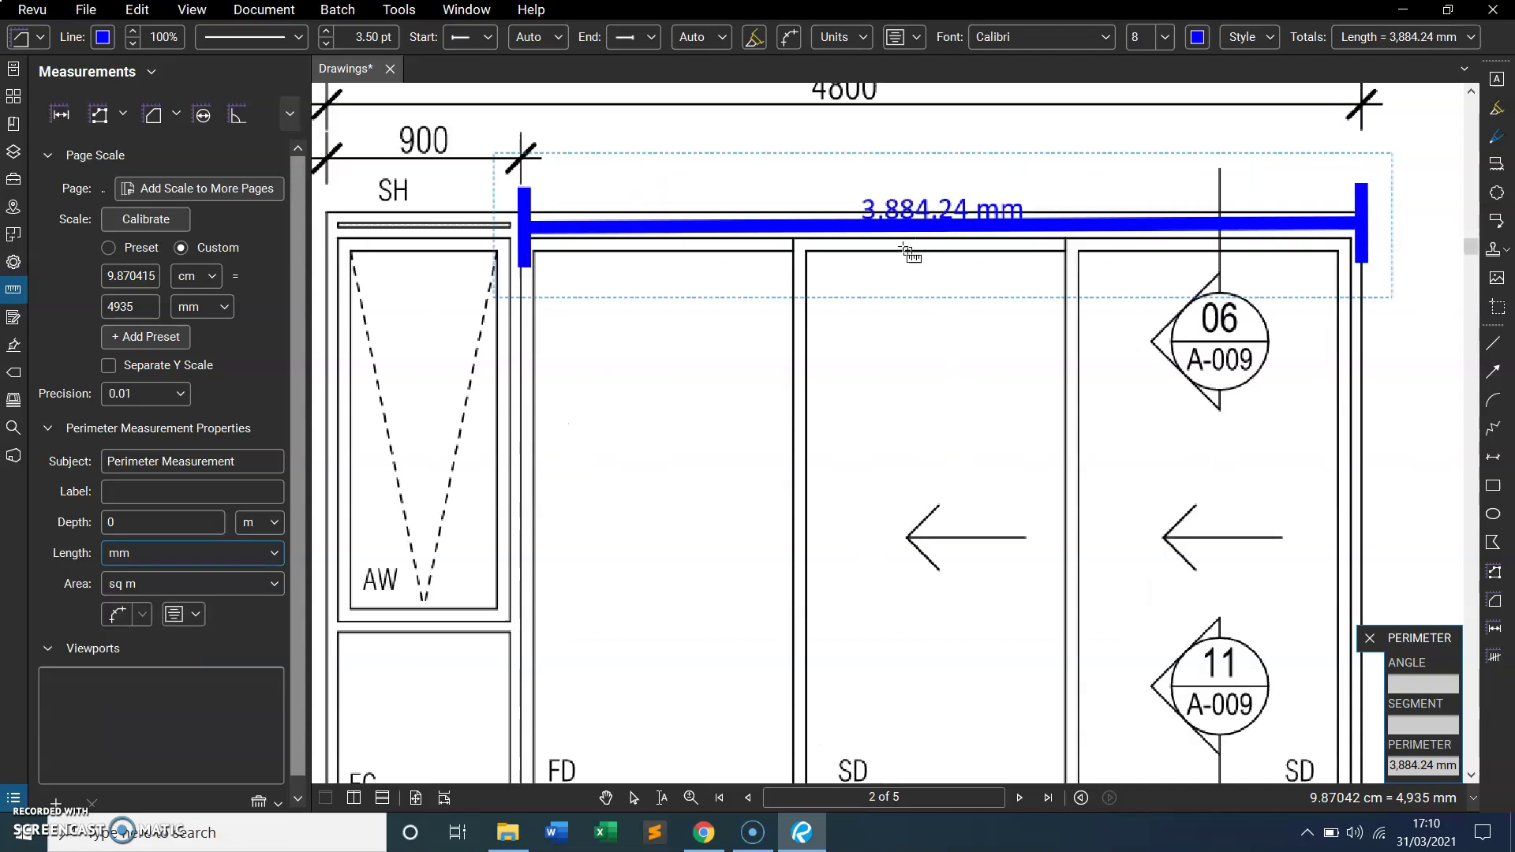
scroll(886, 244, "up", 1)
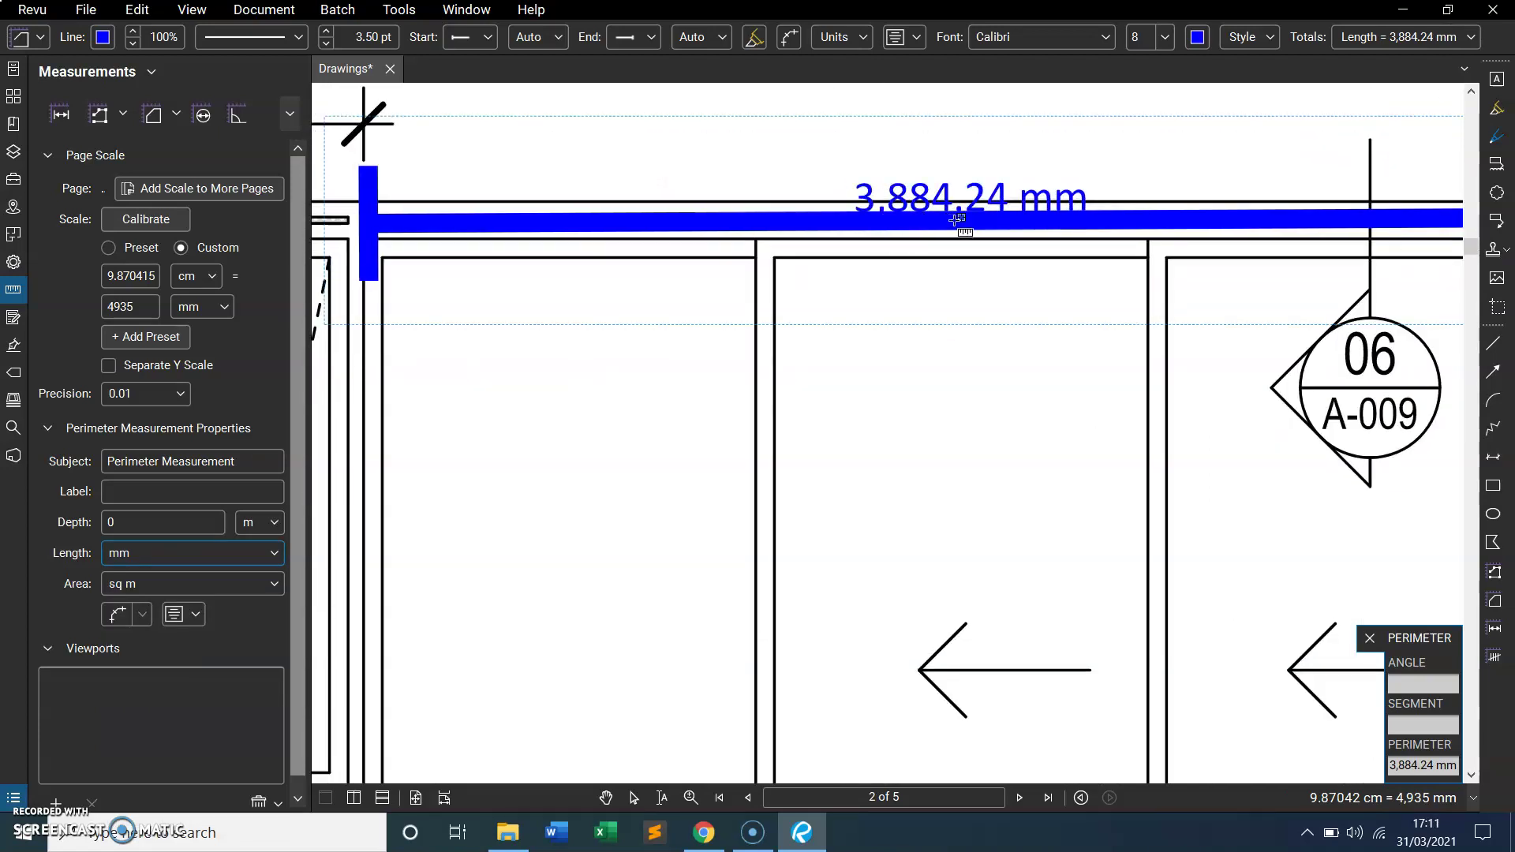
scroll(1025, 212, "down", 2)
scroll(1010, 264, "down", 1)
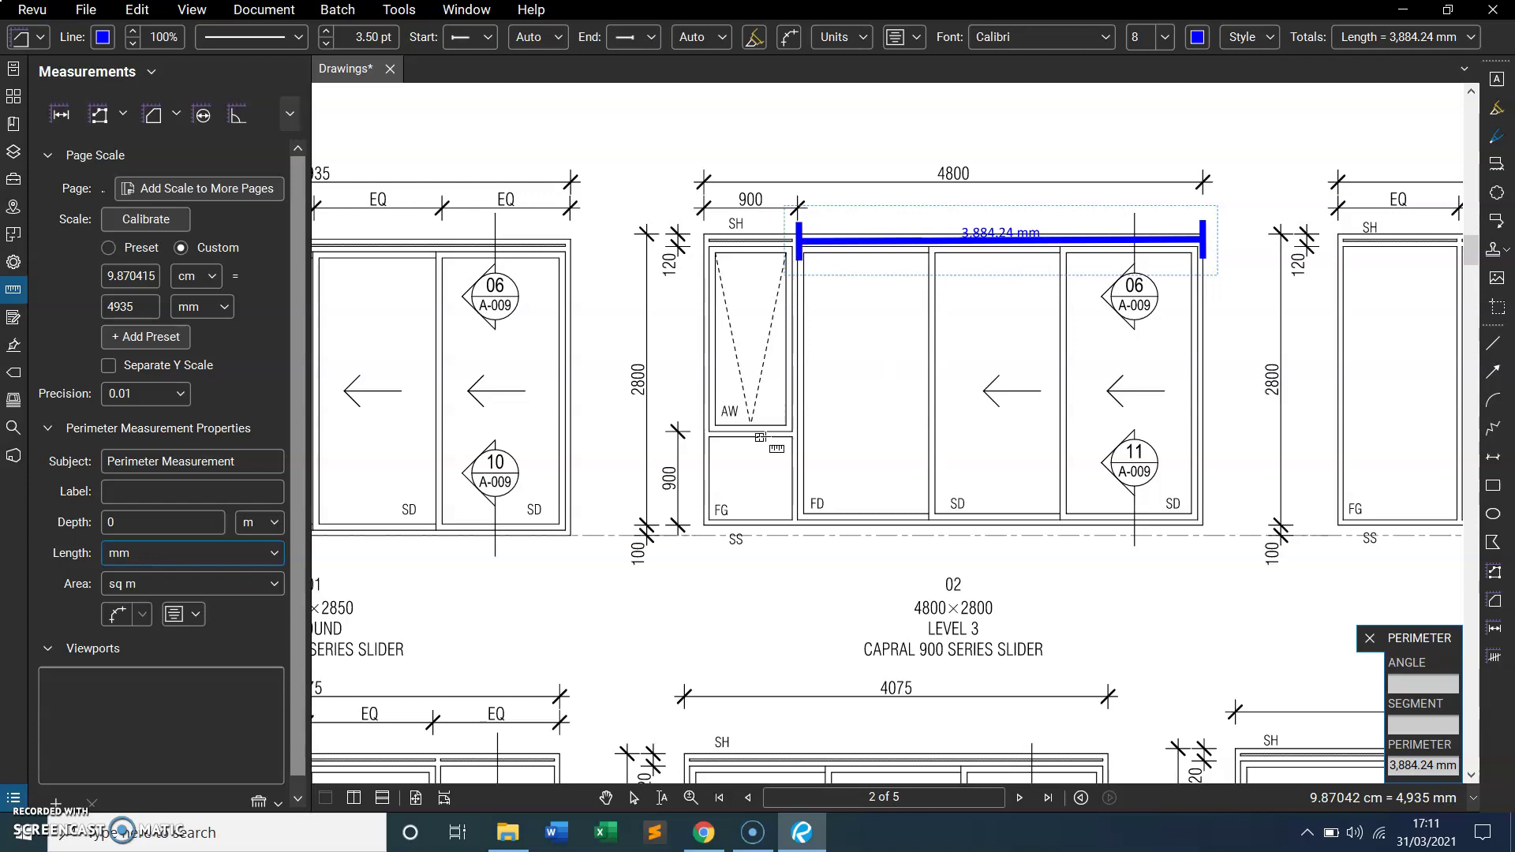
Measure the 850.19 mm transom between the AW and FG panes of window 02
left_click(705, 436)
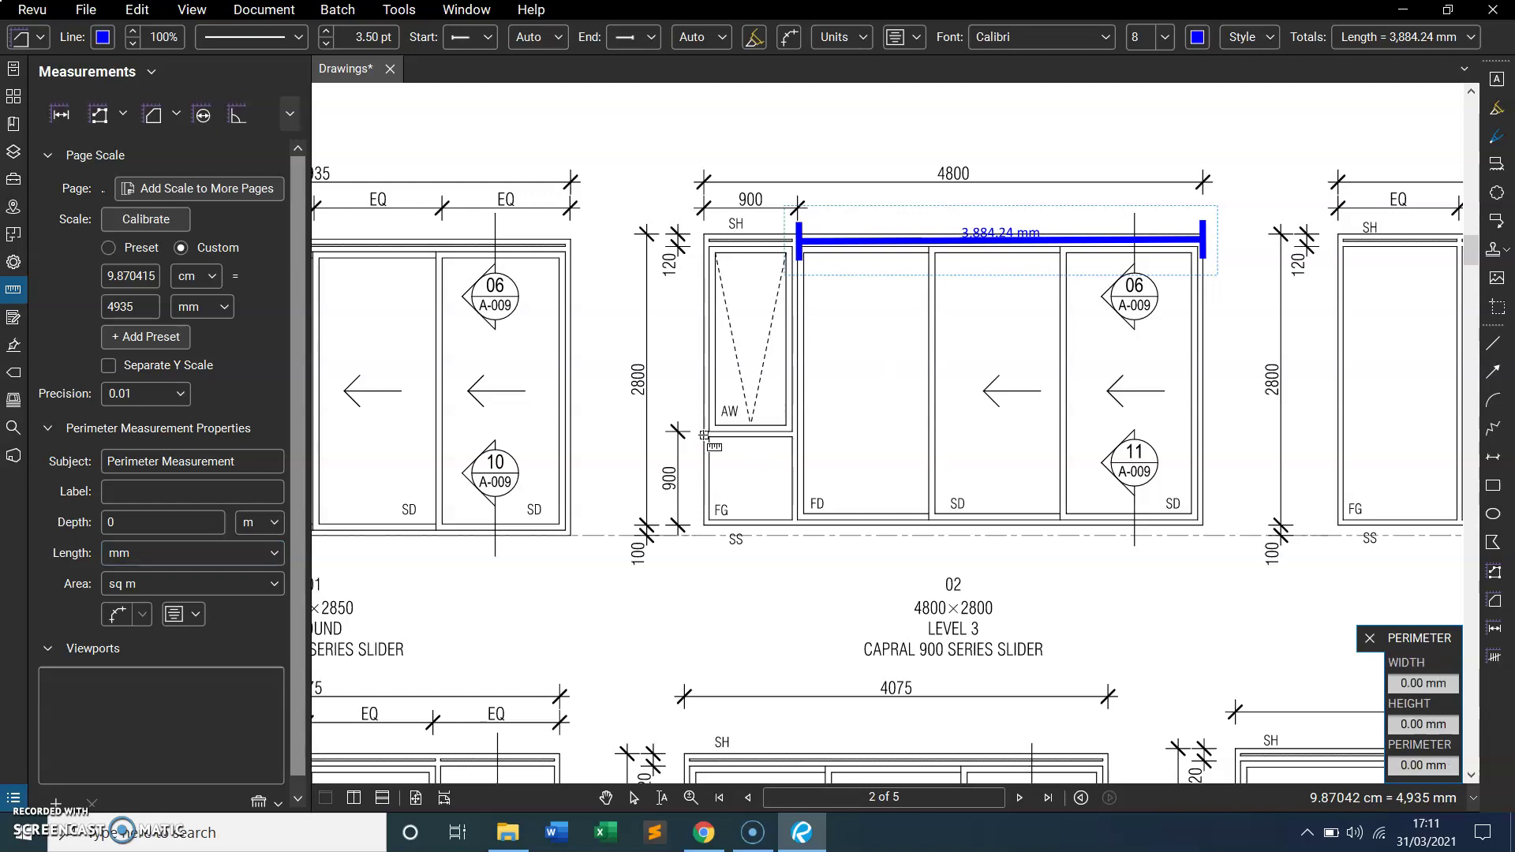
left_click(793, 437)
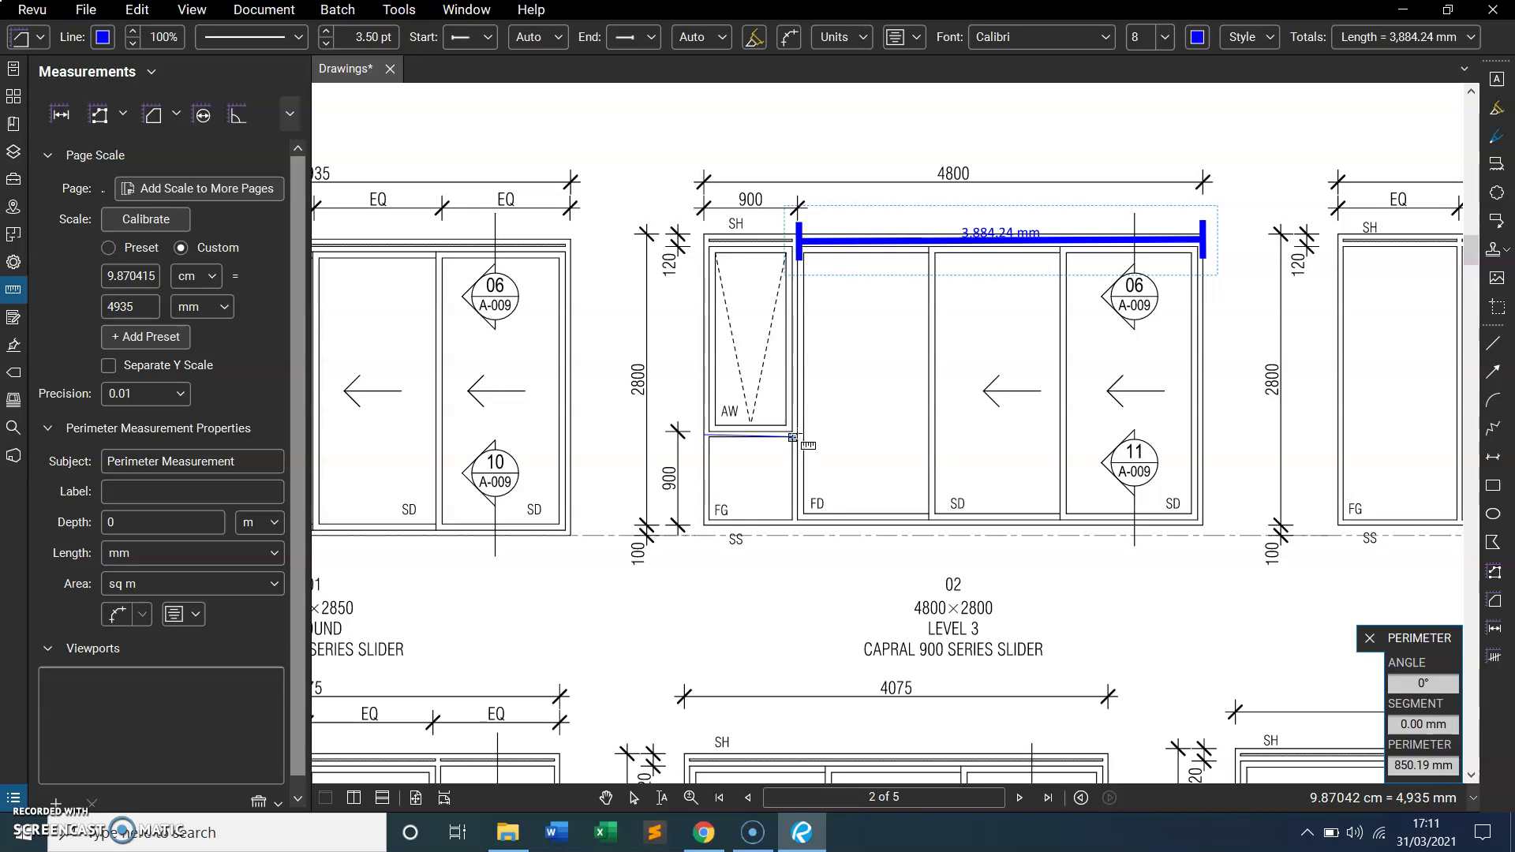
left_click(793, 437)
scroll(760, 436, "up", 2)
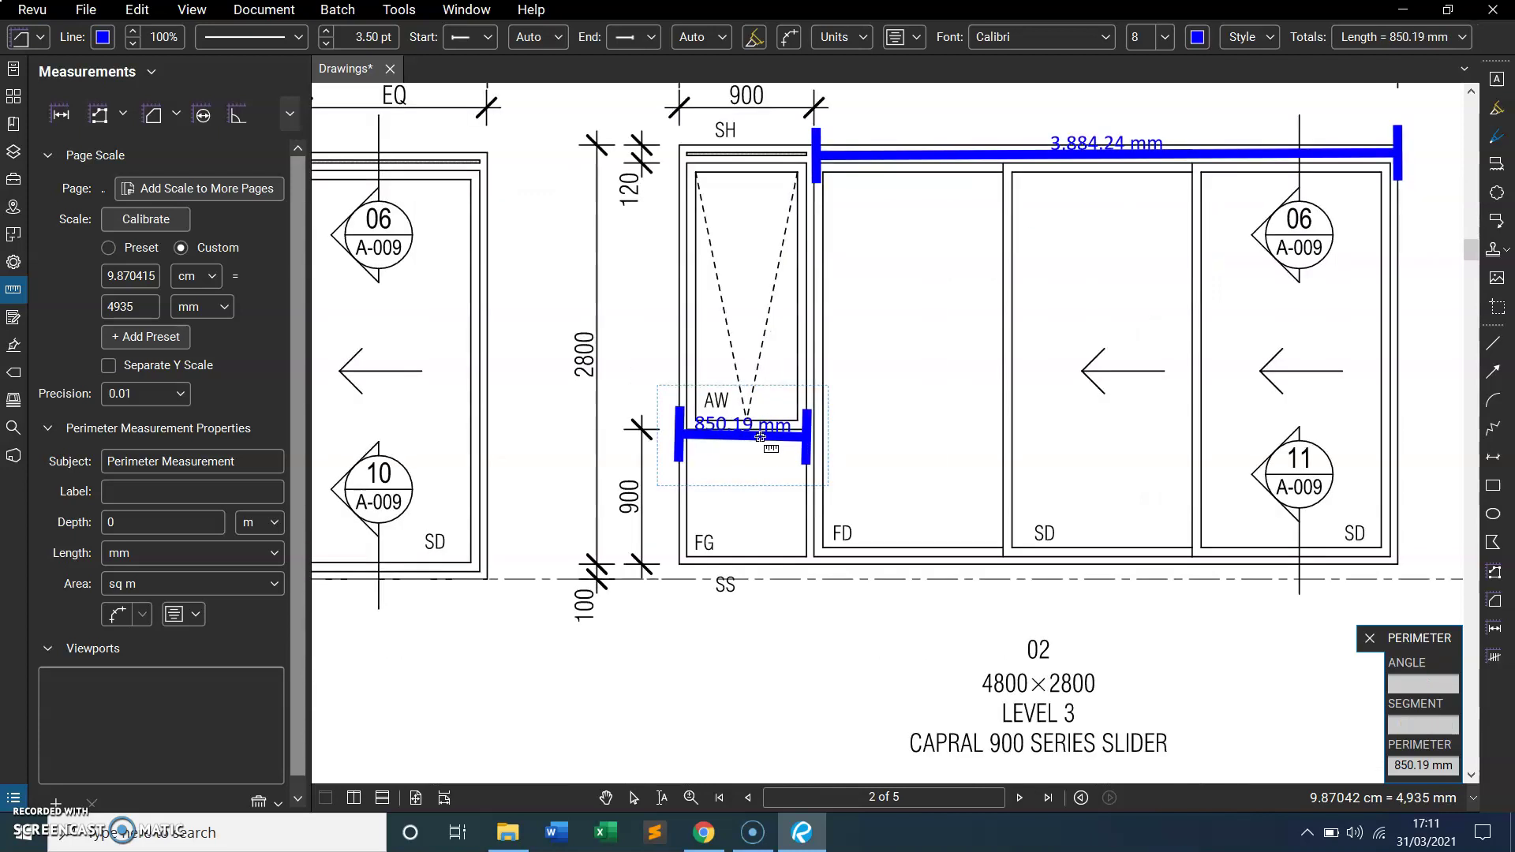
scroll(760, 436, "up", 1)
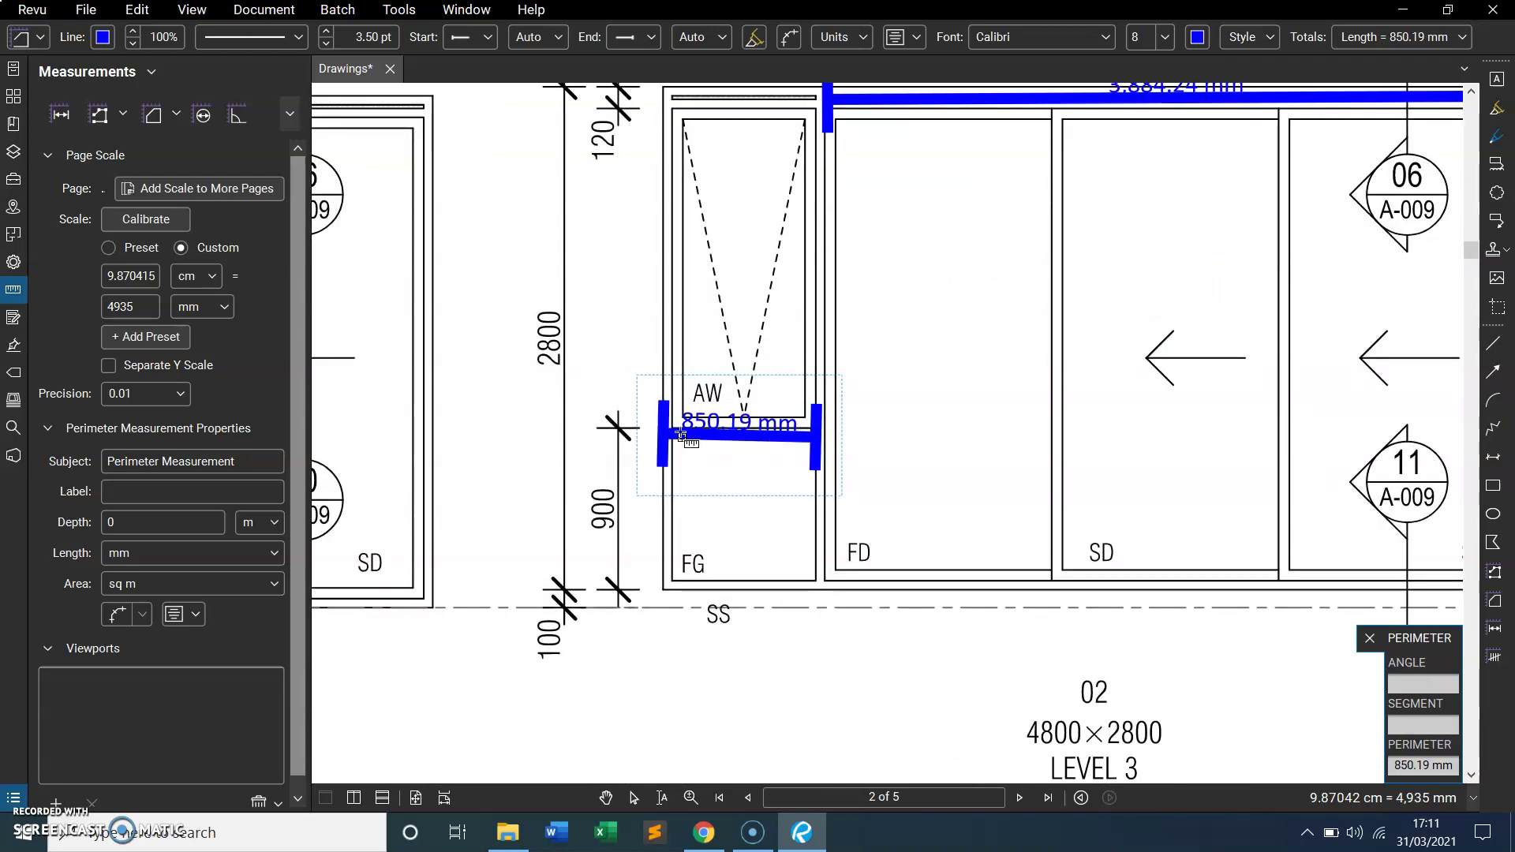
scroll(748, 426, "down", 2)
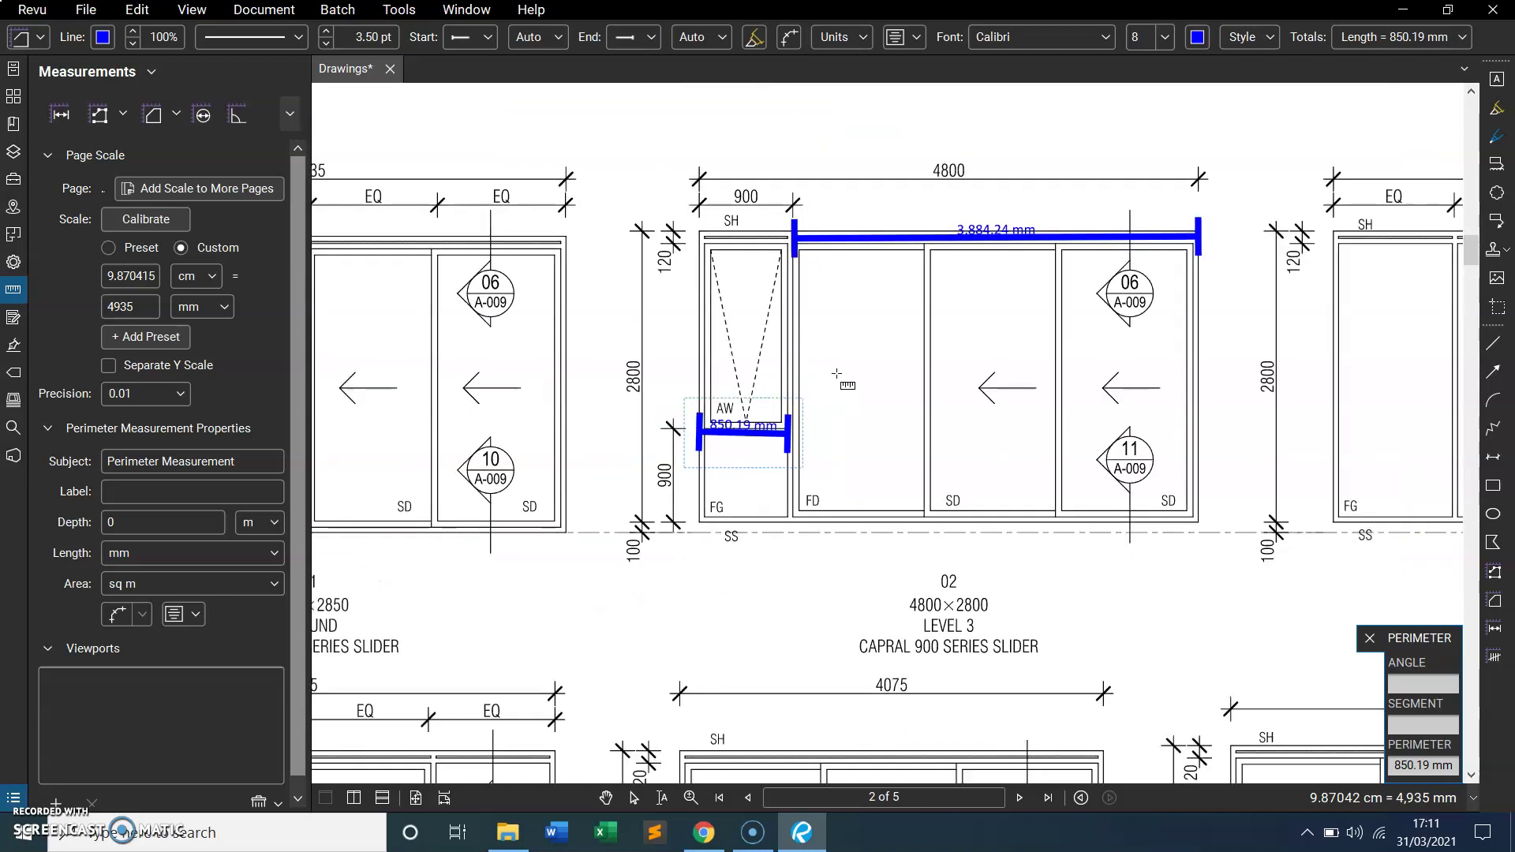
scroll(872, 371, "down", 1)
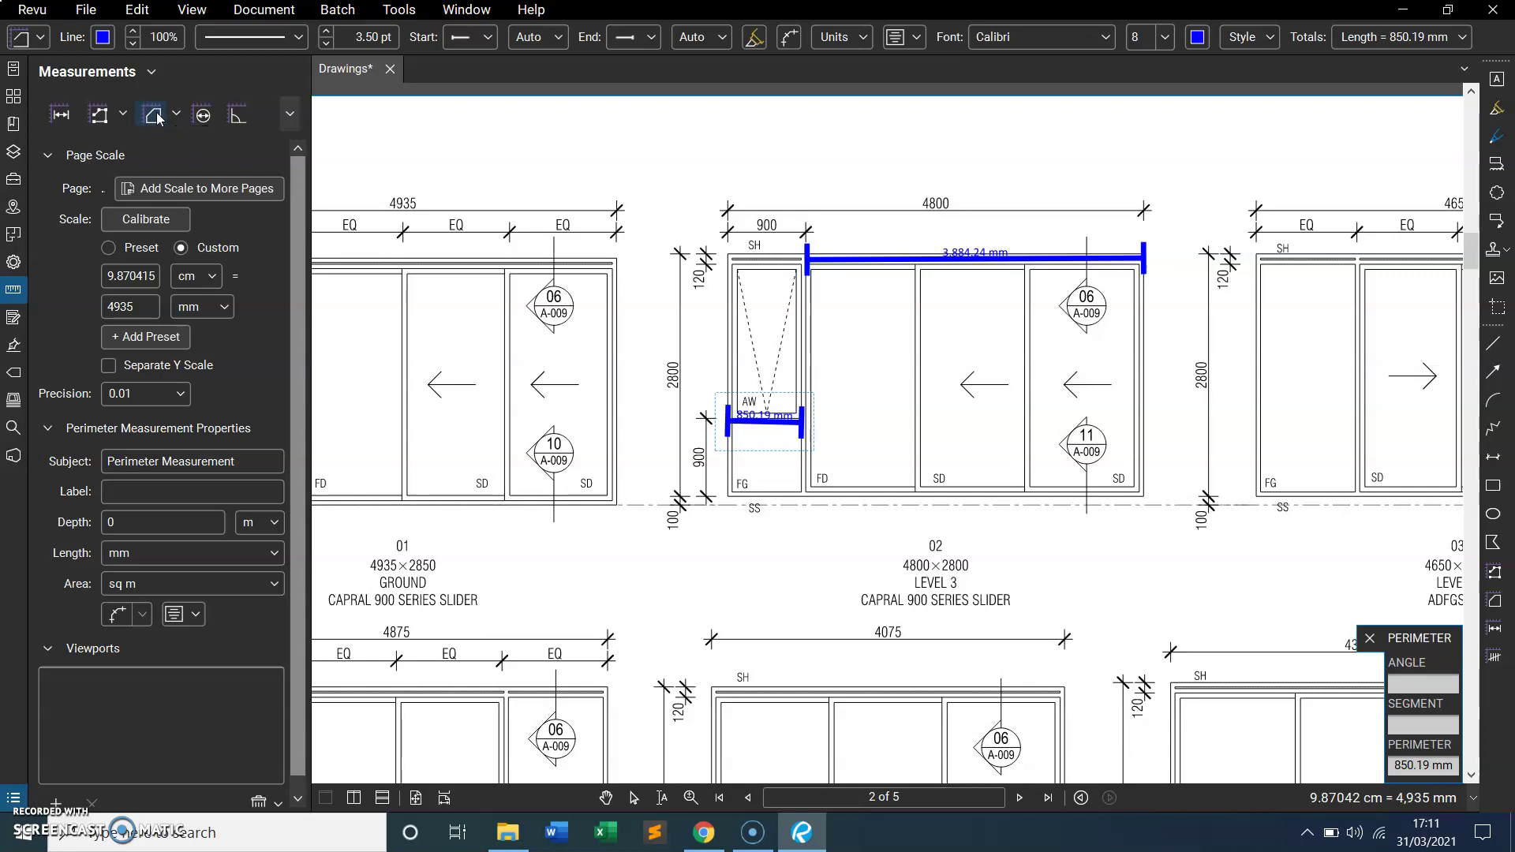
Measure window 01's left pane as a 3.31 sq m area (1,181.70 × 2,799.89 mm)
left_click(154, 118)
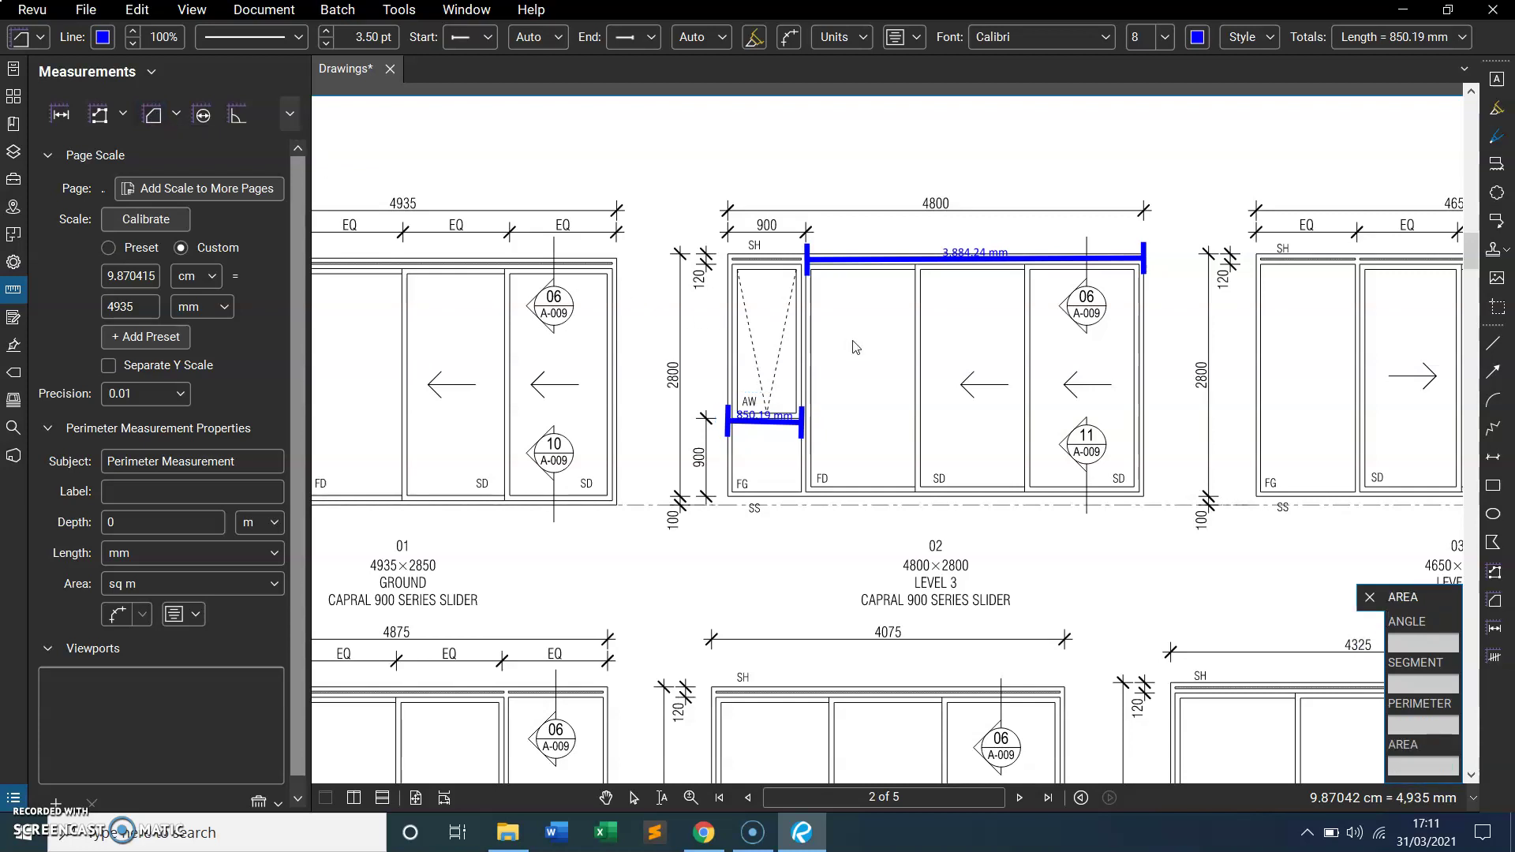
scroll(876, 340, "down", 2)
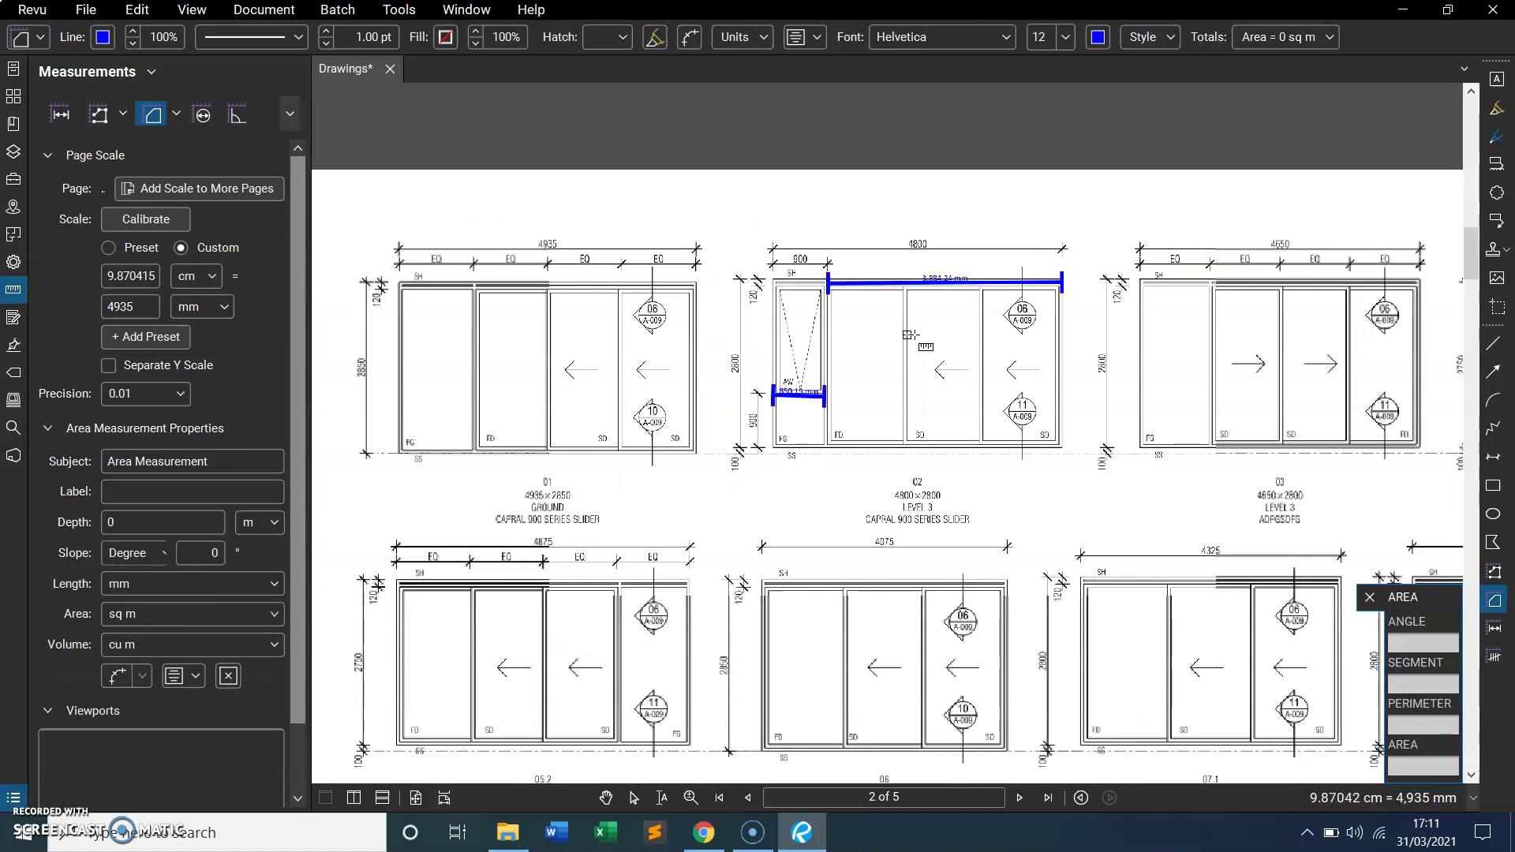
scroll(474, 250, "up", 3)
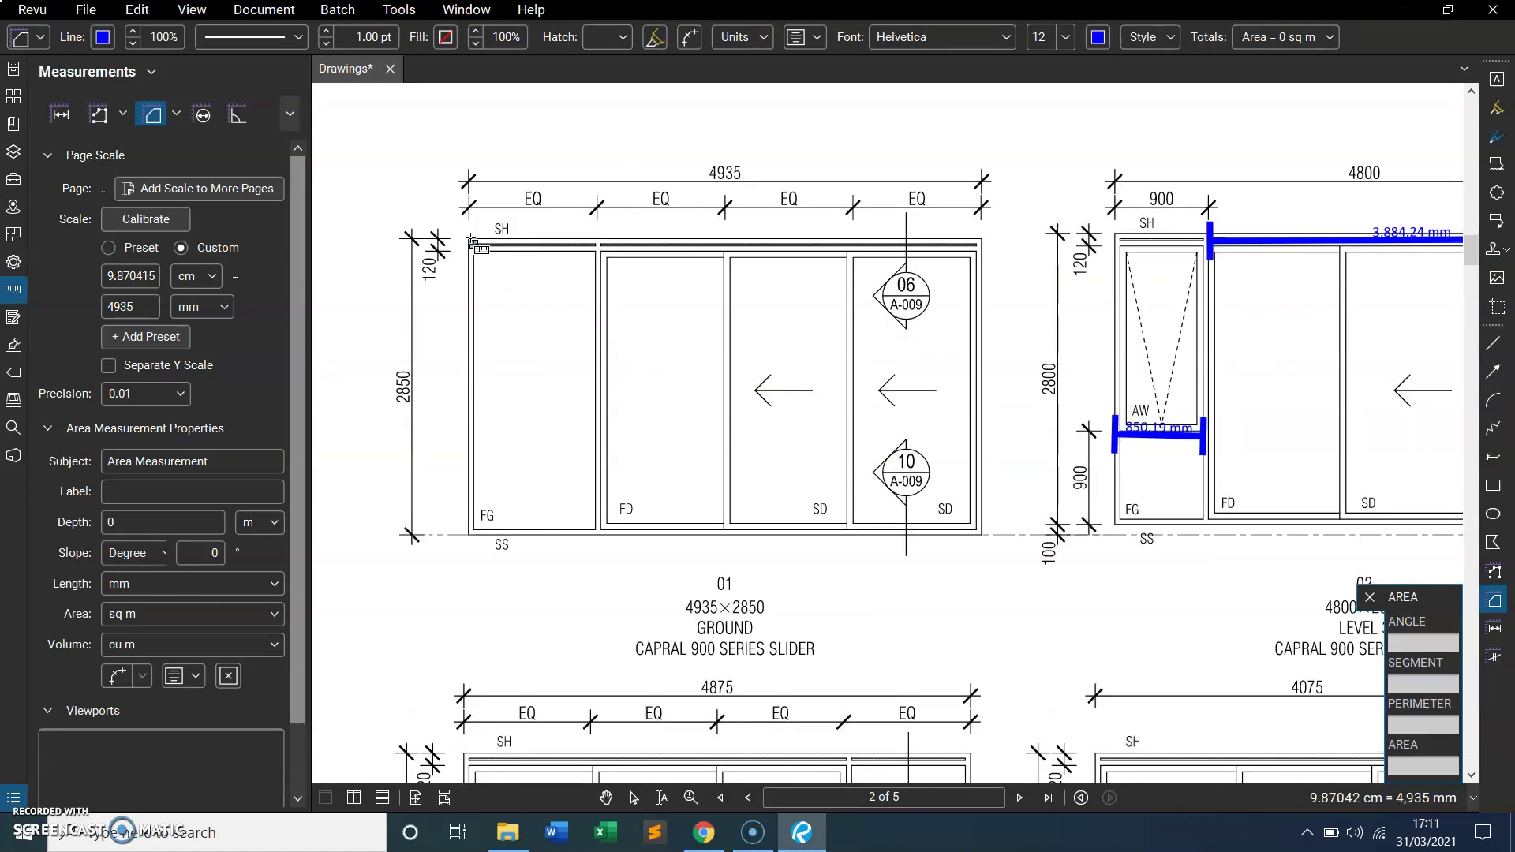
left_click_drag(473, 244, 597, 537)
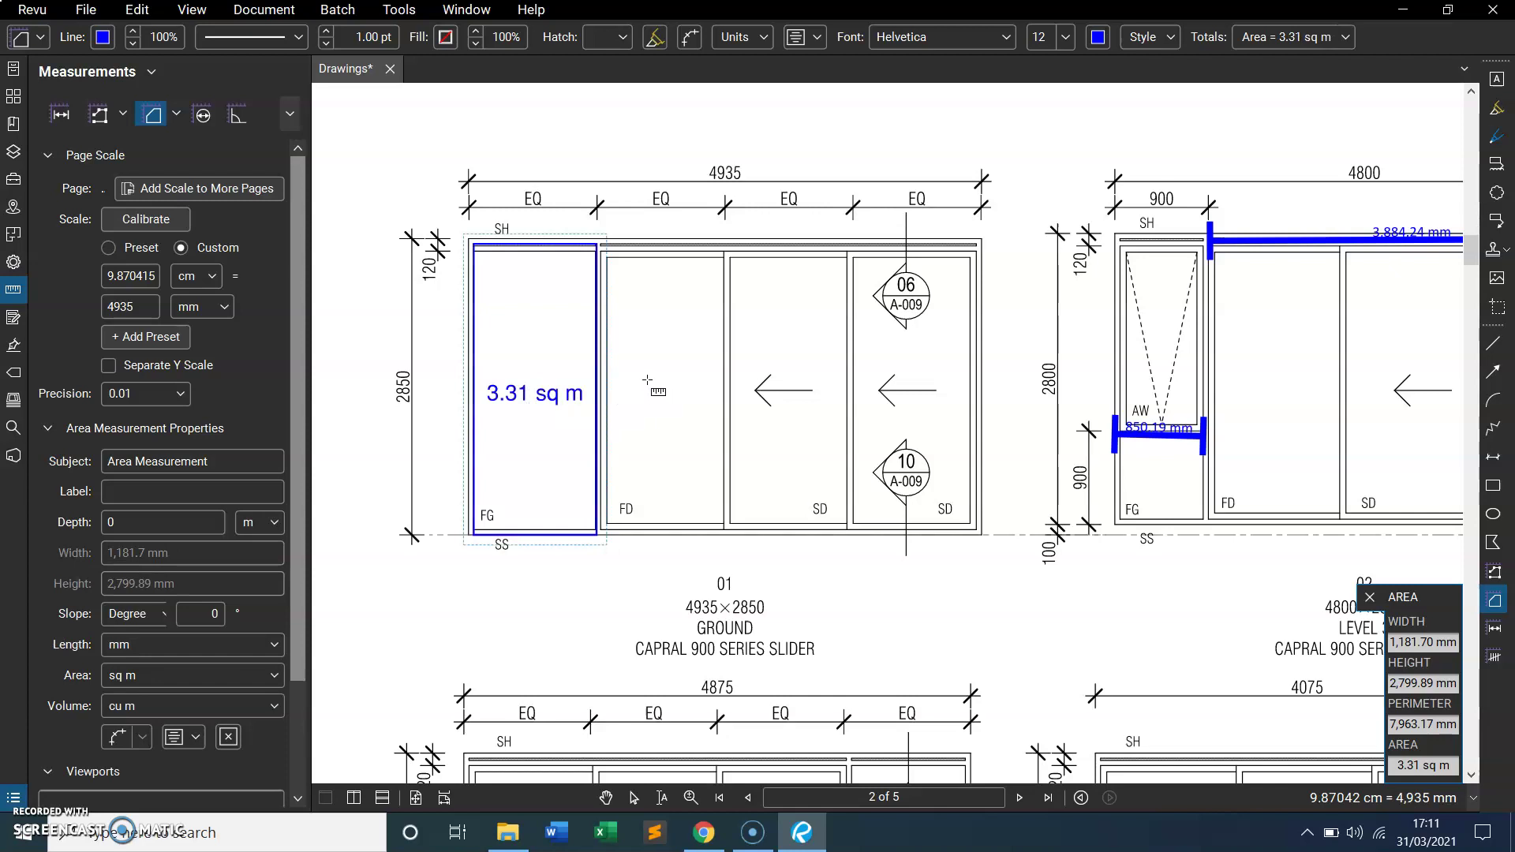
scroll(654, 395, "down", 2)
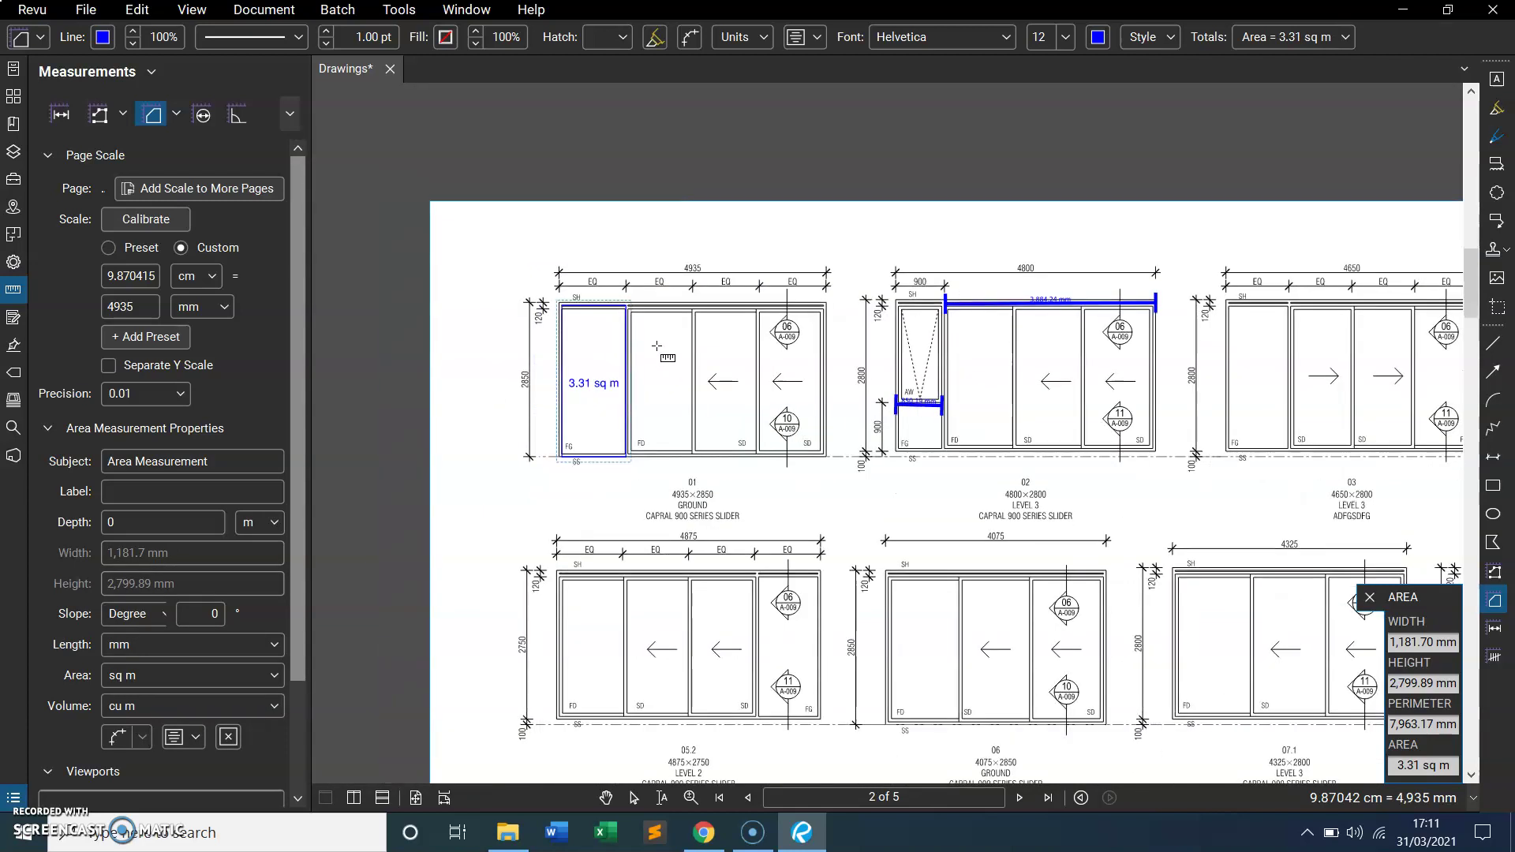
scroll(667, 356, "down", 3)
scroll(640, 319, "up", 2)
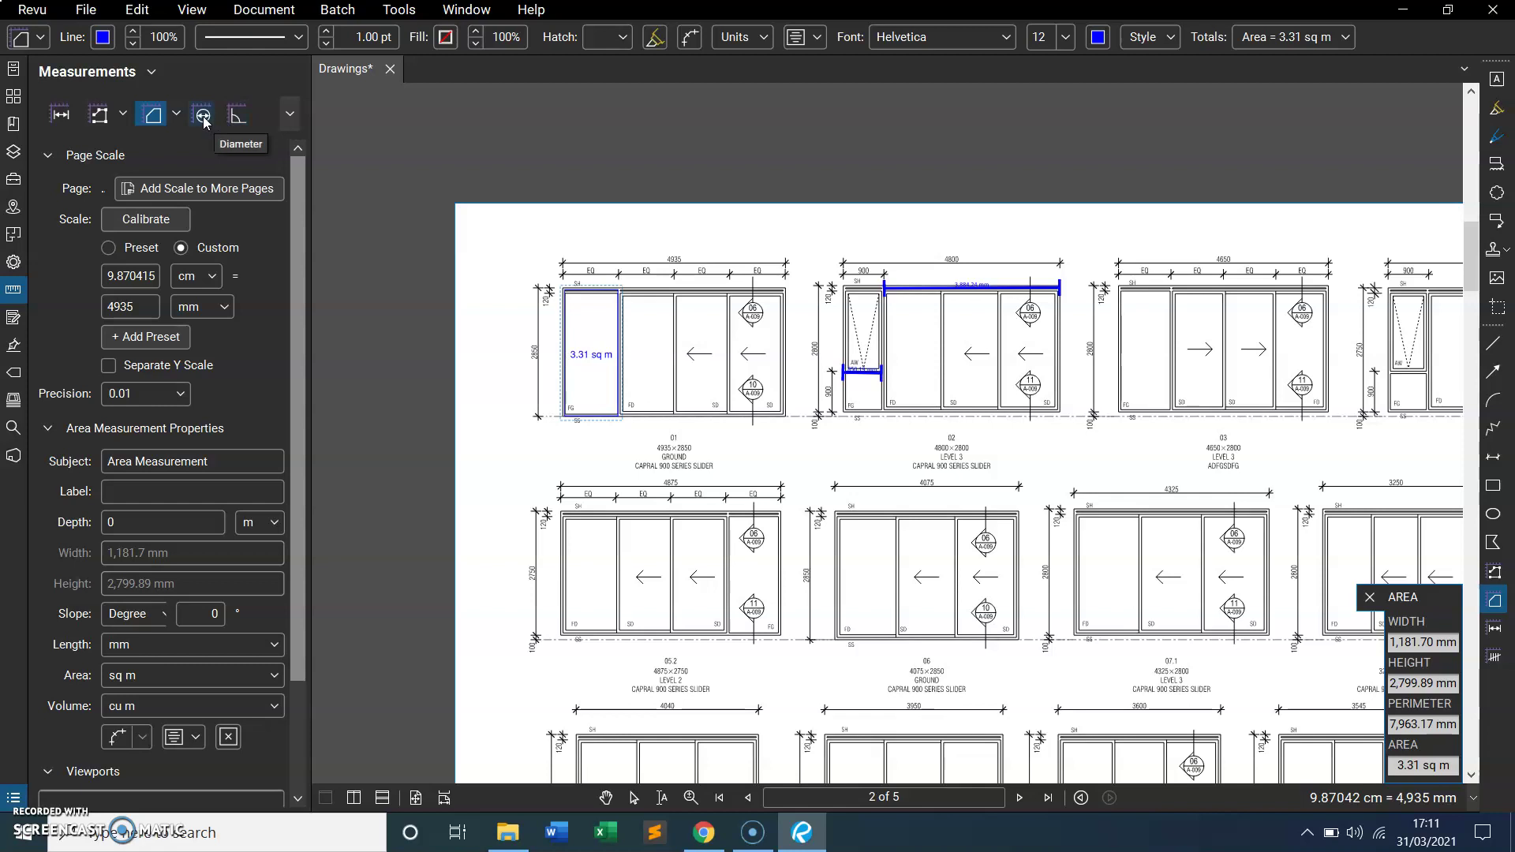
Reveal the Perimeter option under the Polylength dropdown, then zoom out to show the full sheet
left_click(121, 115)
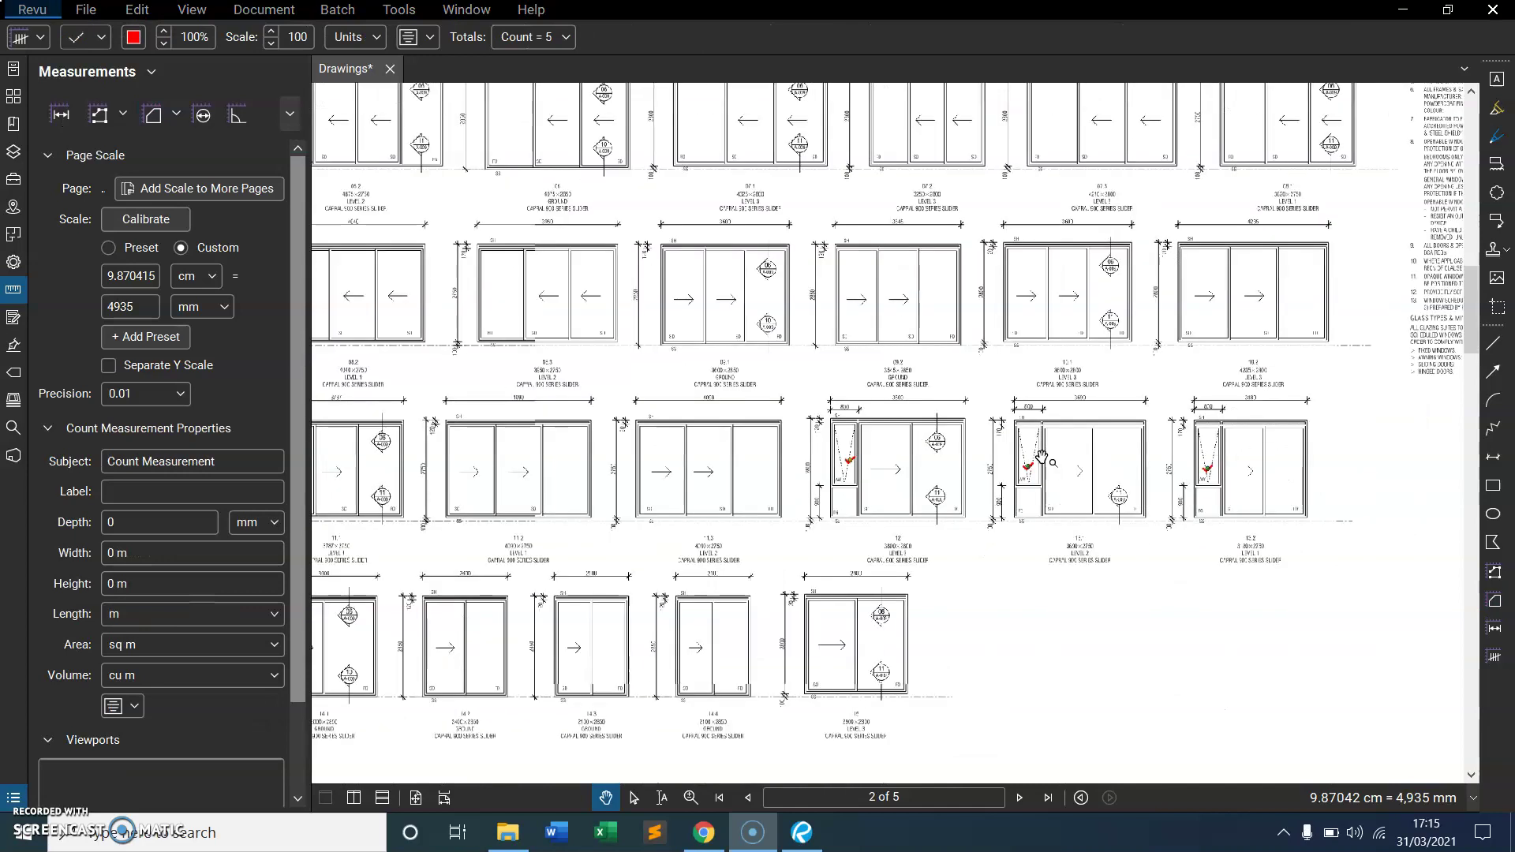
scroll(1042, 458, "down", 1)
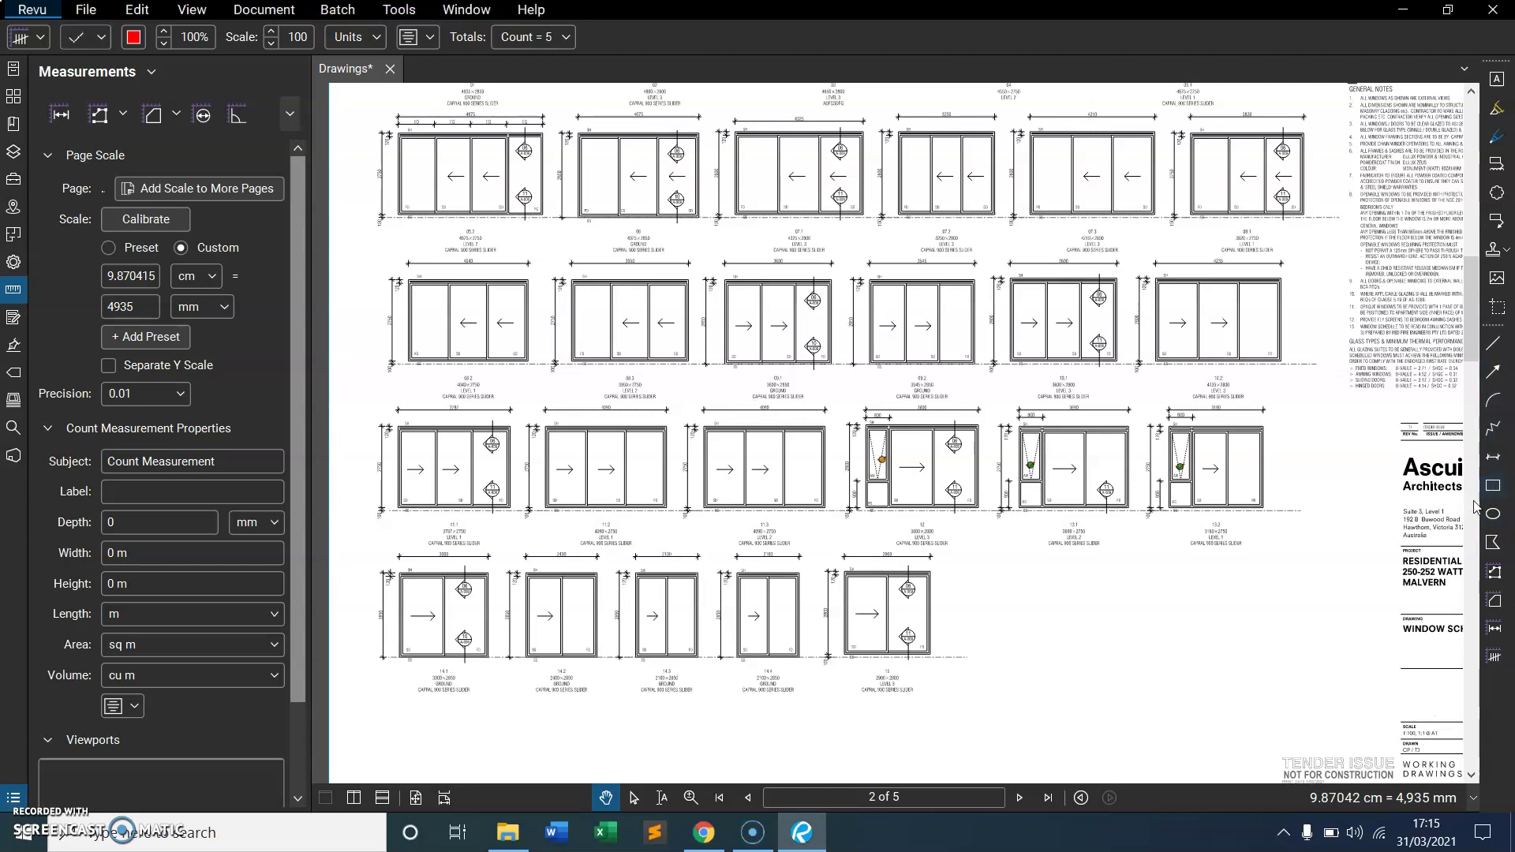
Draw a rectangle over window 05.2's left two panes, filled yellow at 70% opacity
key("r")
scroll(734, 319, "up", 3)
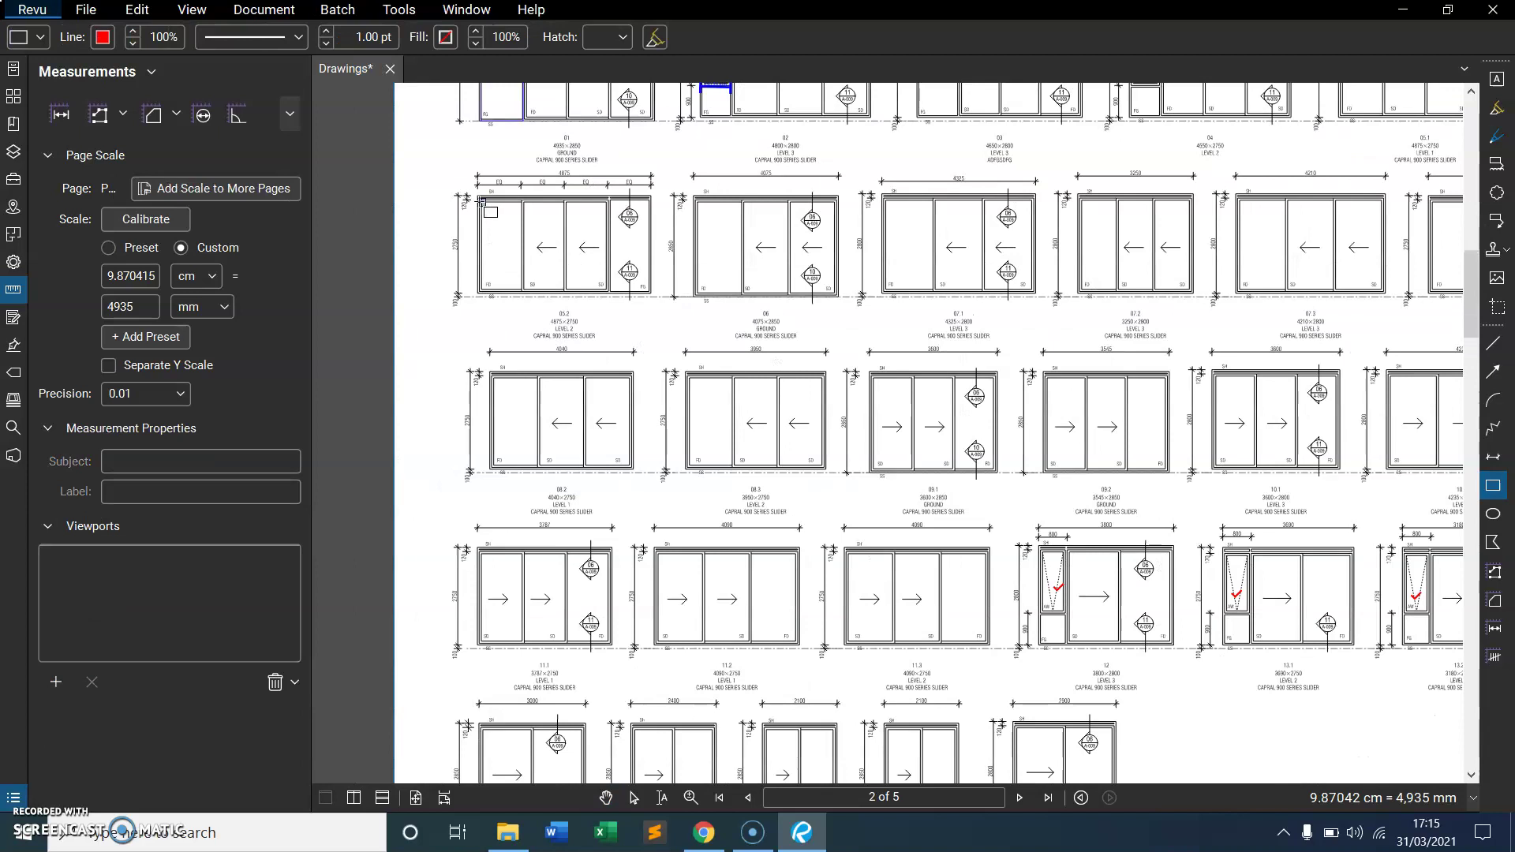
left_click_drag(482, 202, 564, 289)
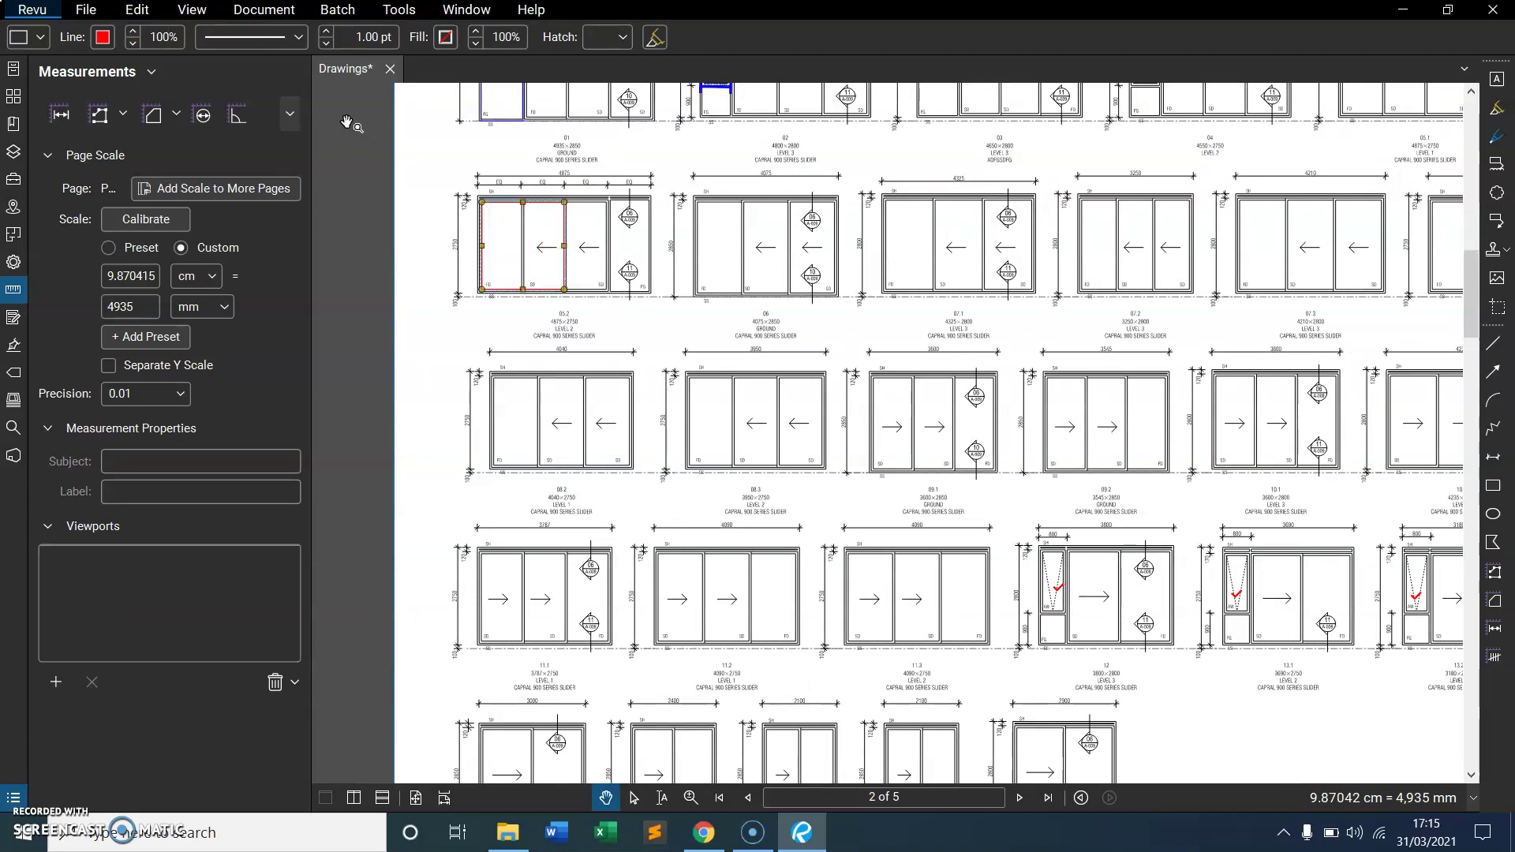
left_click(446, 40)
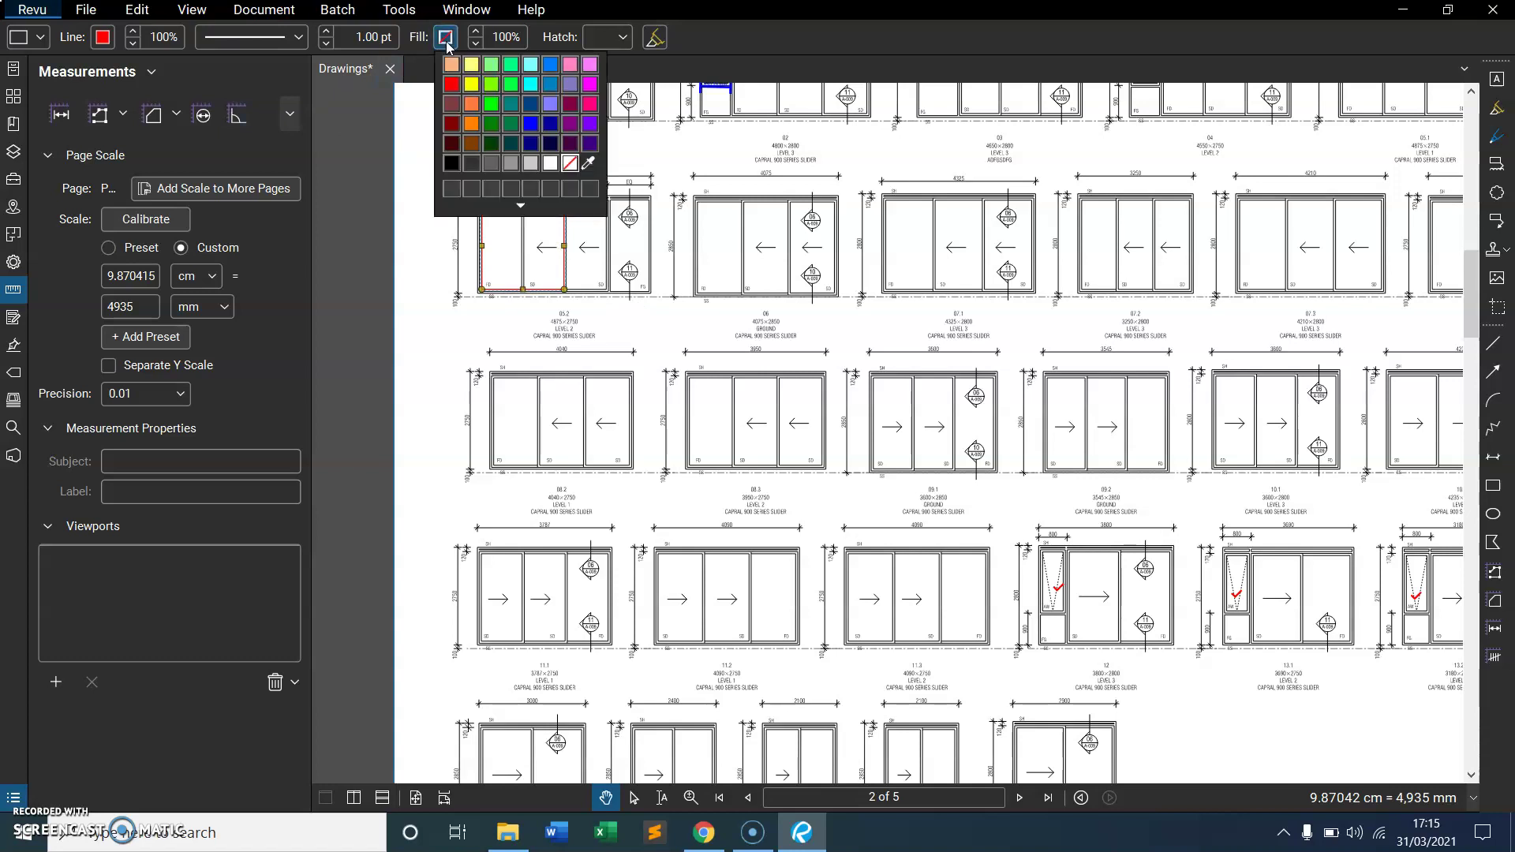
left_click(472, 70)
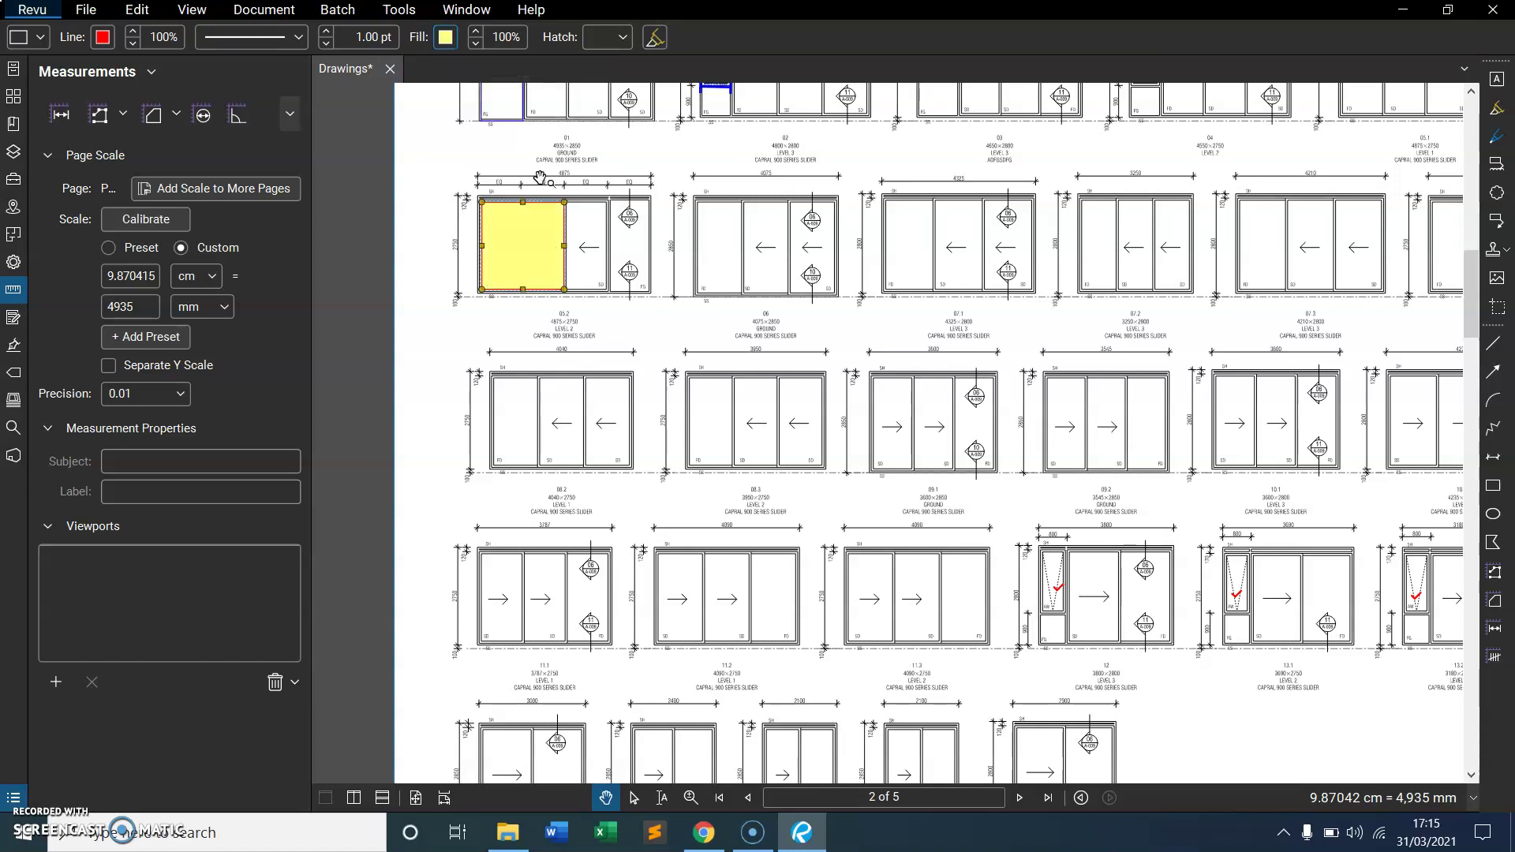
double_click(476, 45)
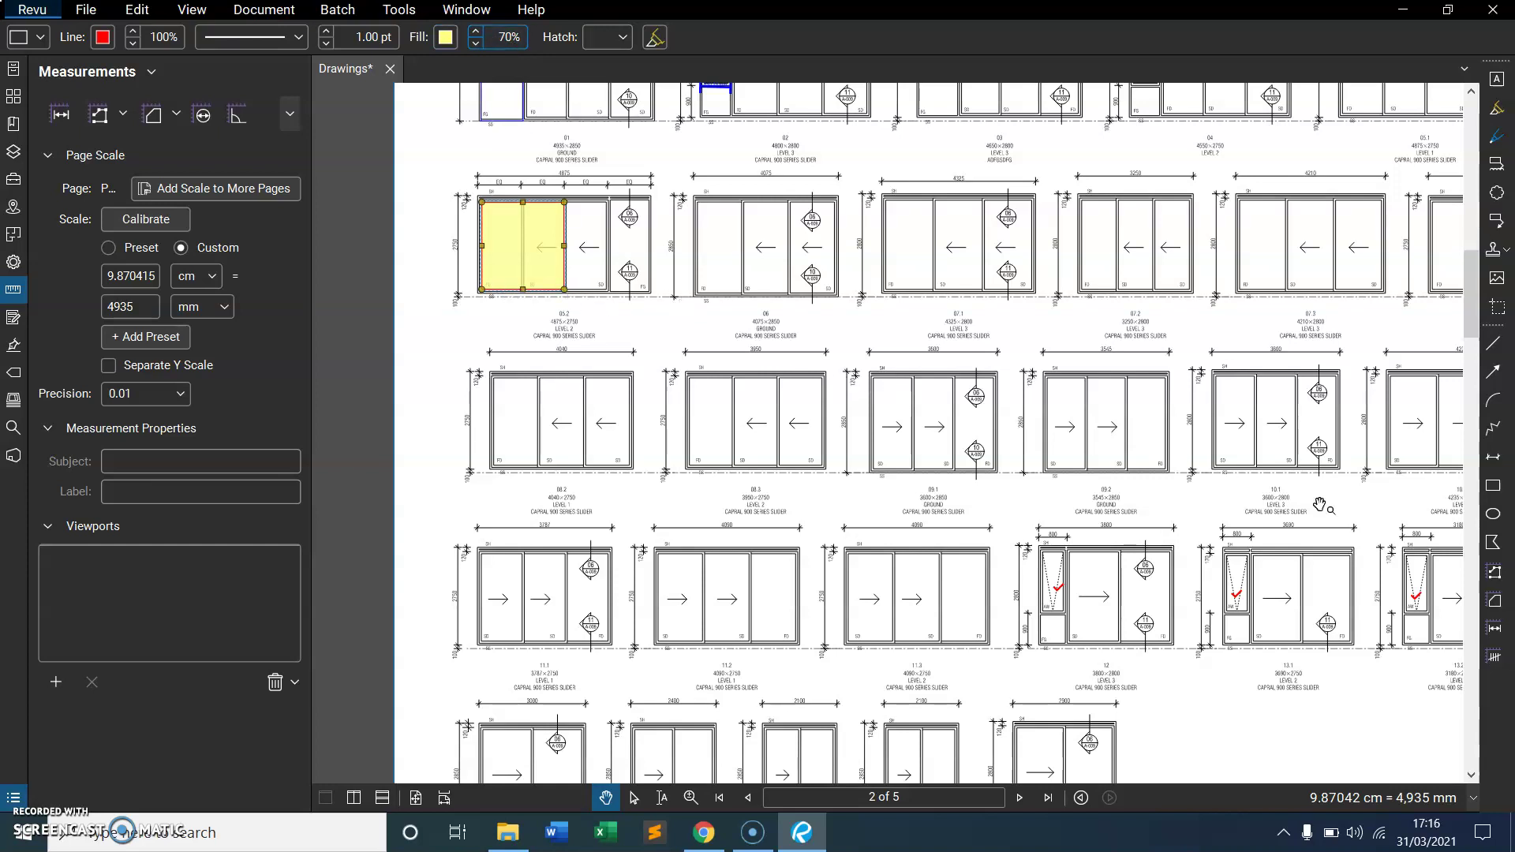
Trace a polygon around window 06's left pane and fill it blue at 70% opacity
left_click(1493, 543)
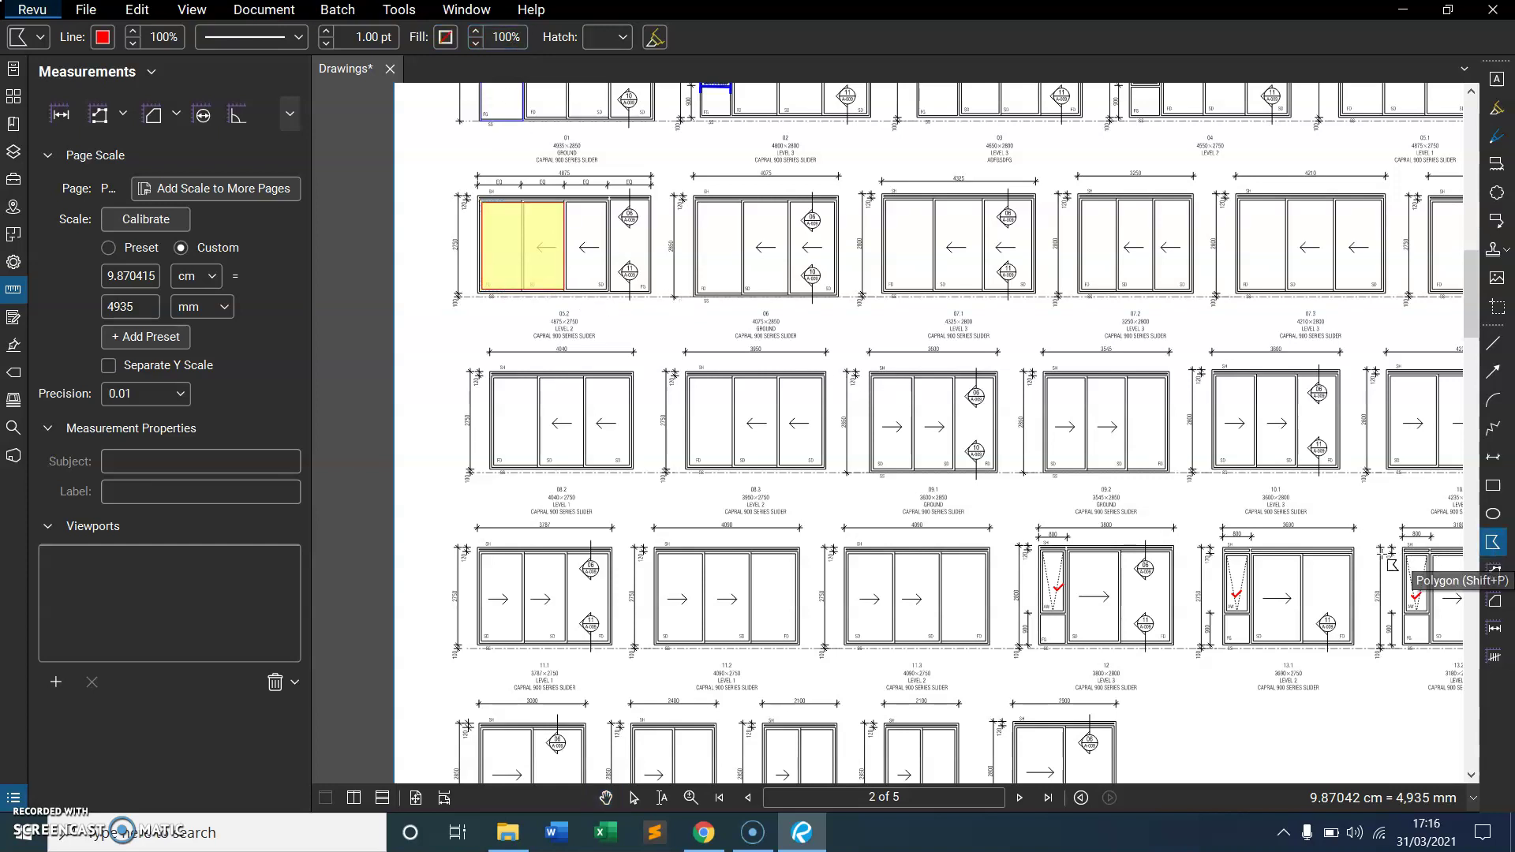
left_click(696, 202)
left_click(741, 201)
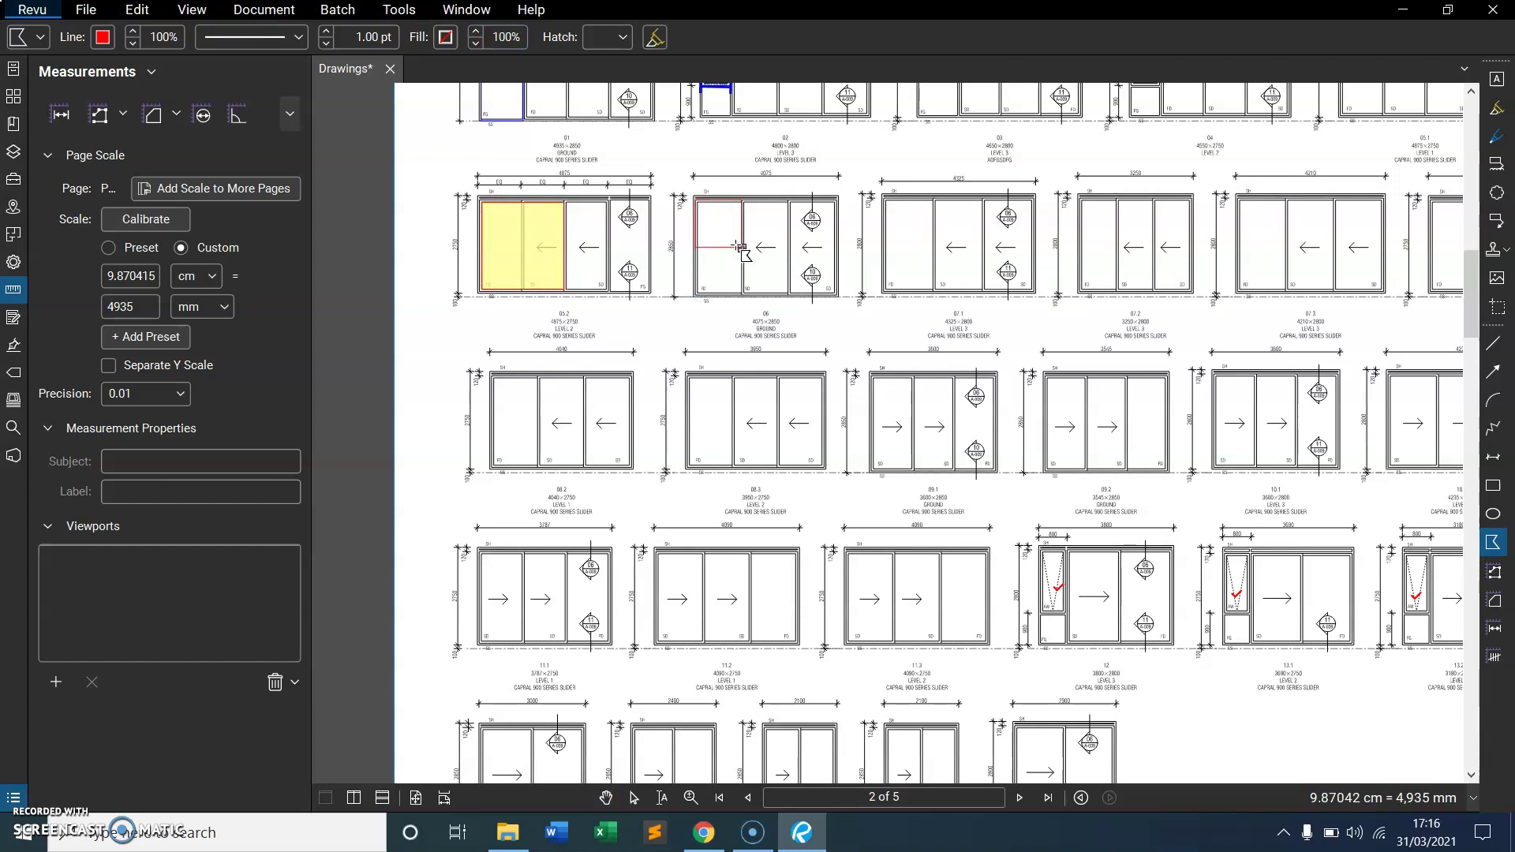
double_click(773, 297)
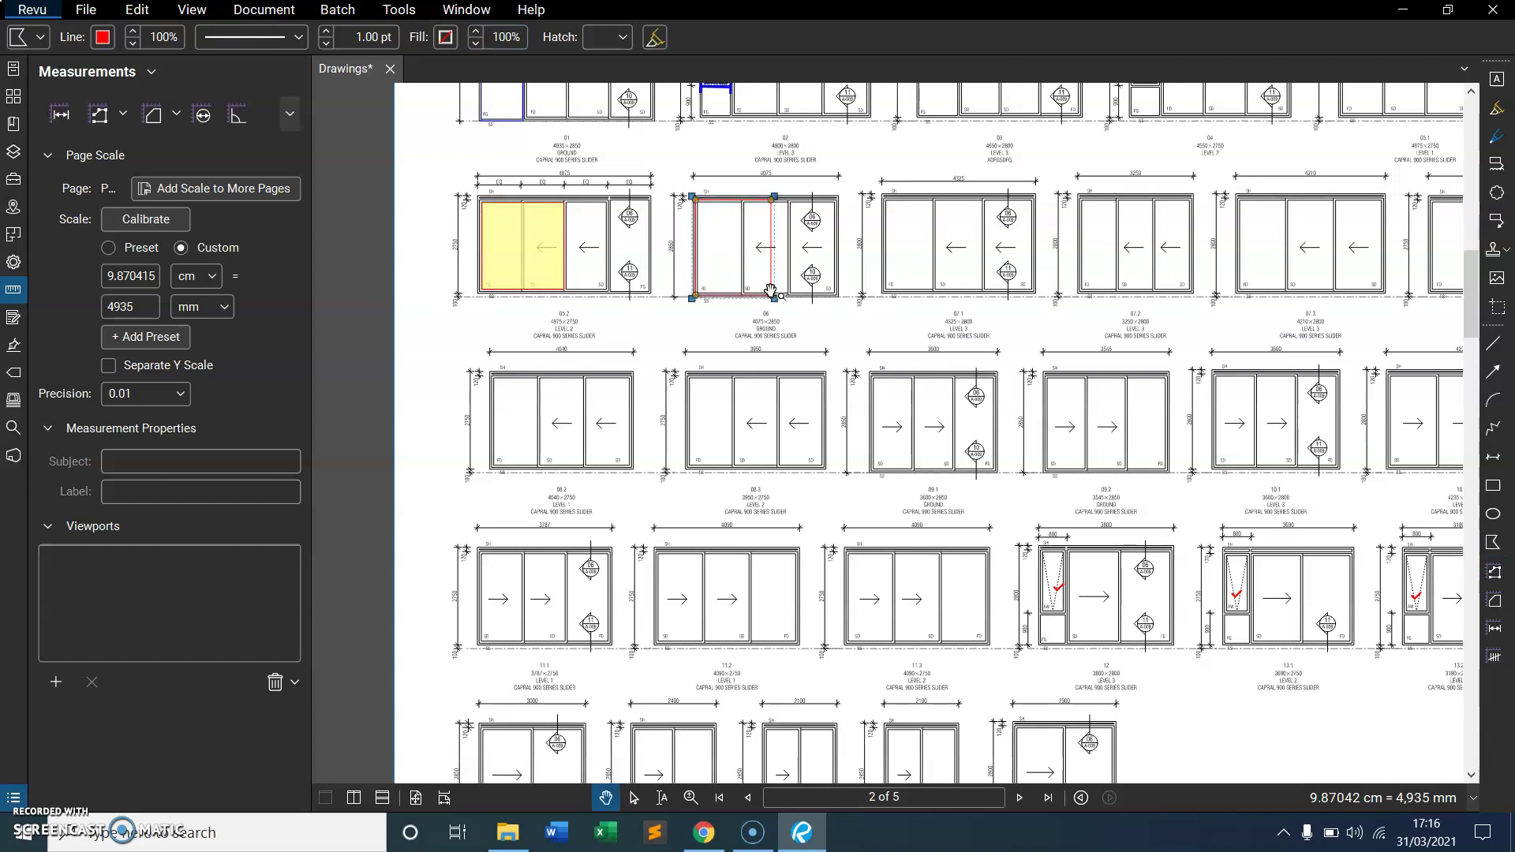
left_click(447, 40)
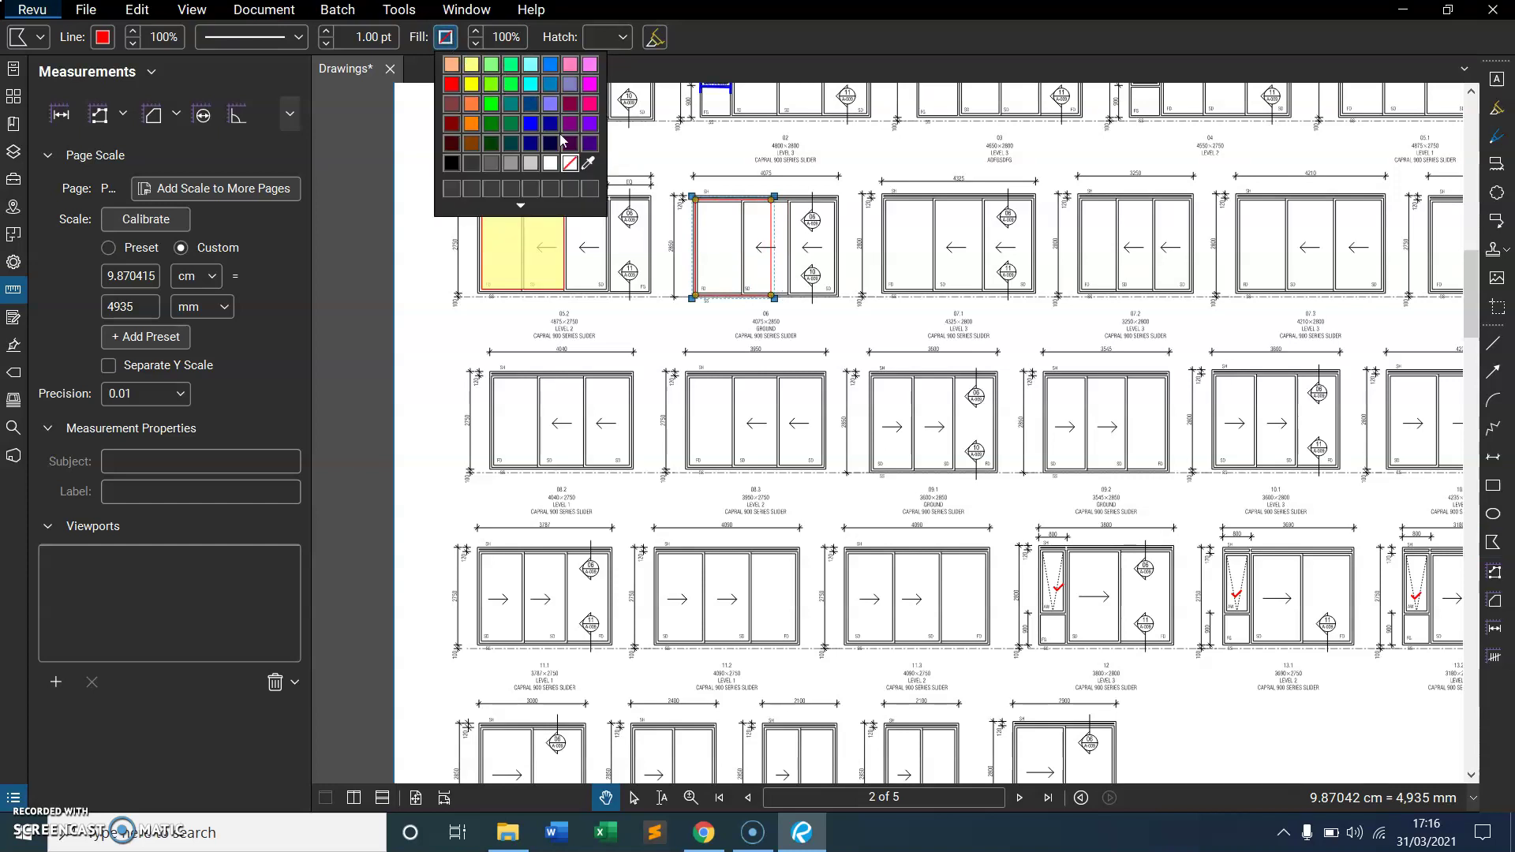
left_click(530, 124)
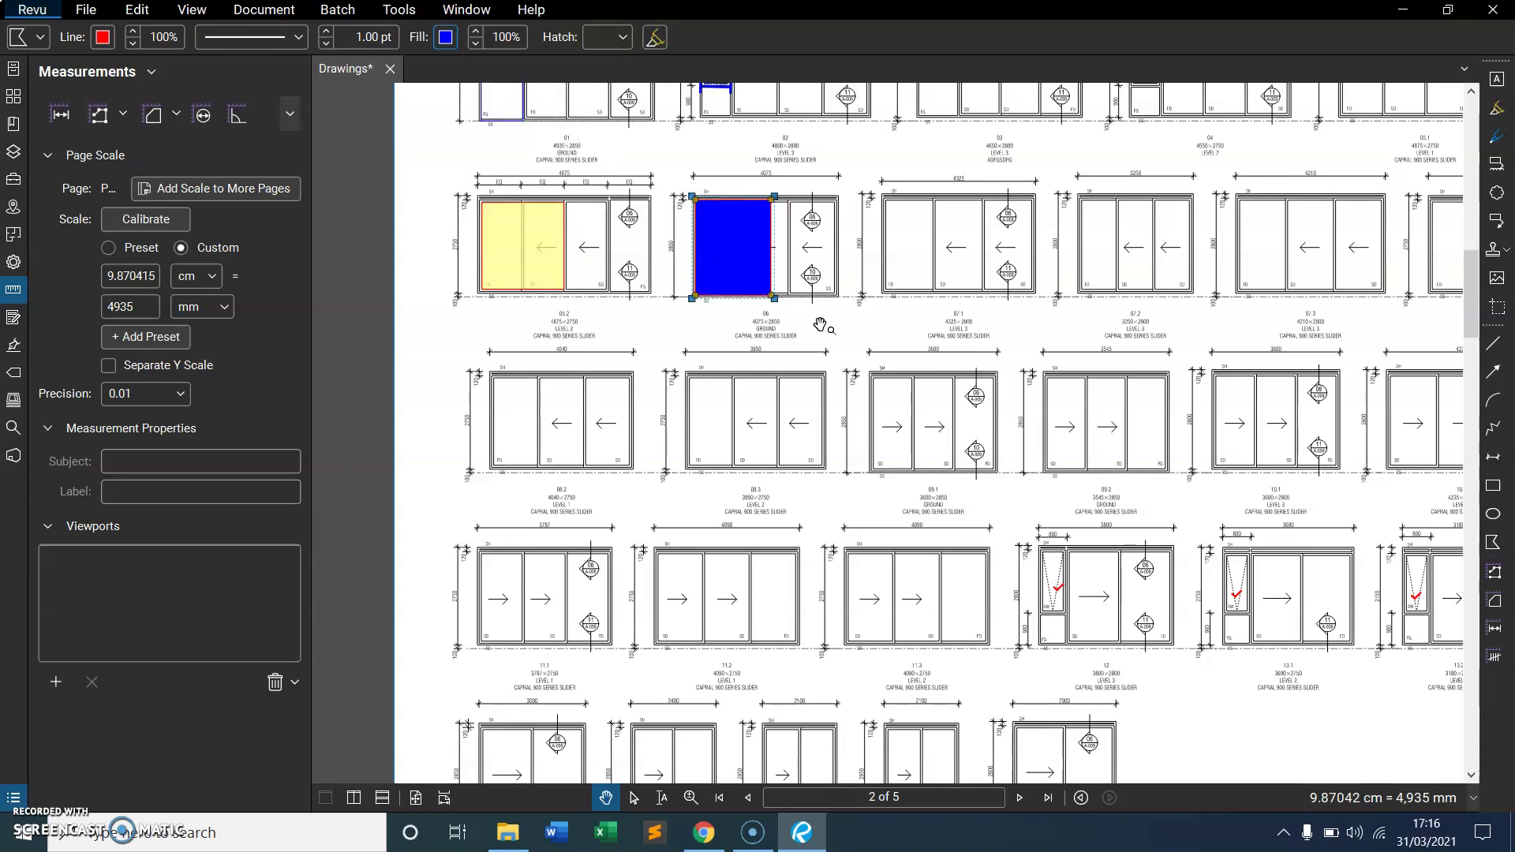
left_click(477, 43)
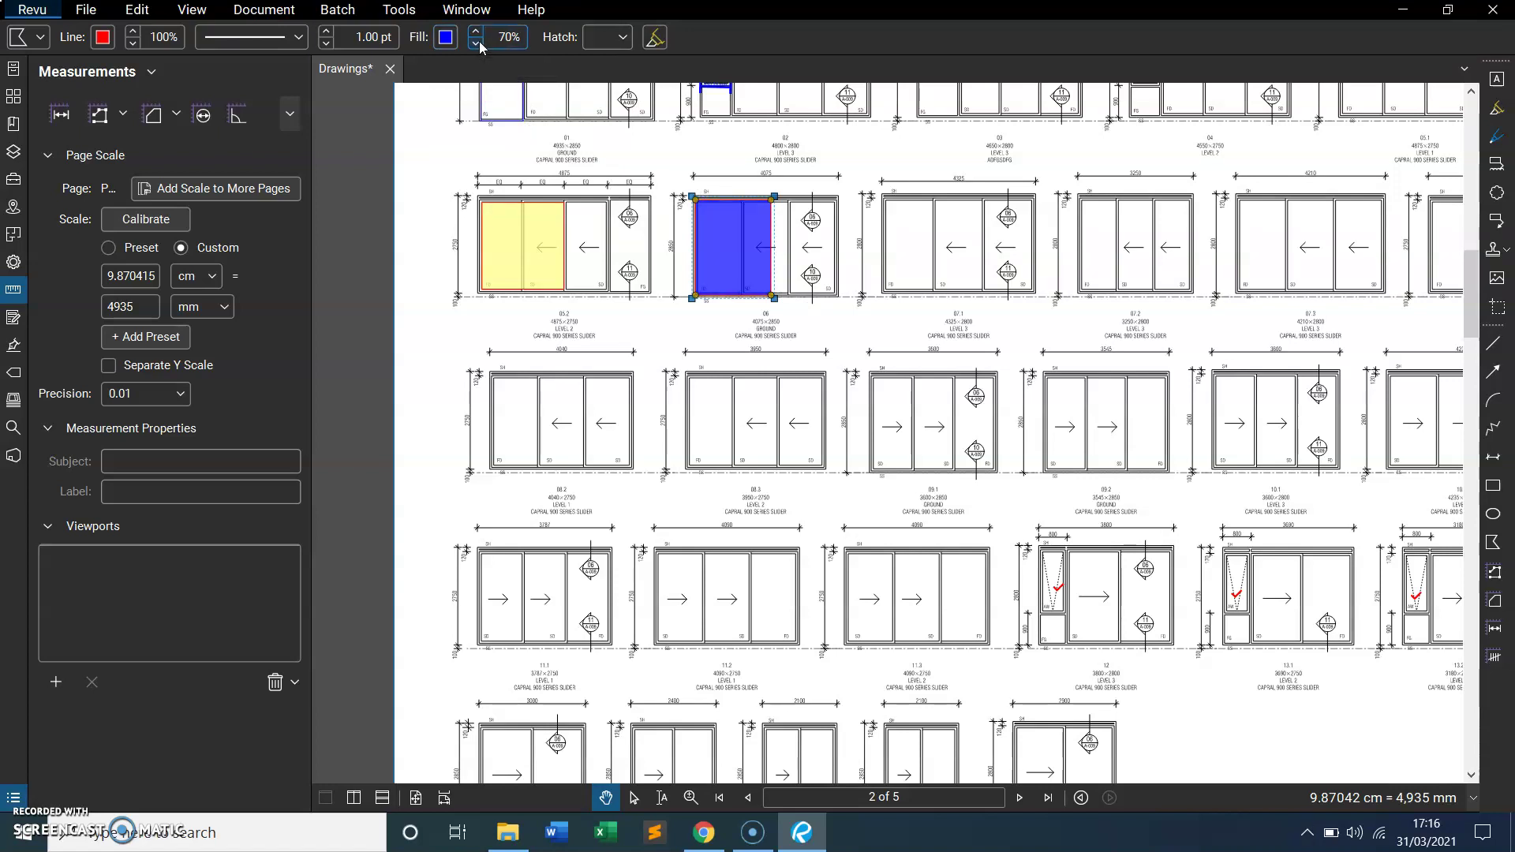
Draw a red Cloud+ markup around window 07.1
left_click(855, 321)
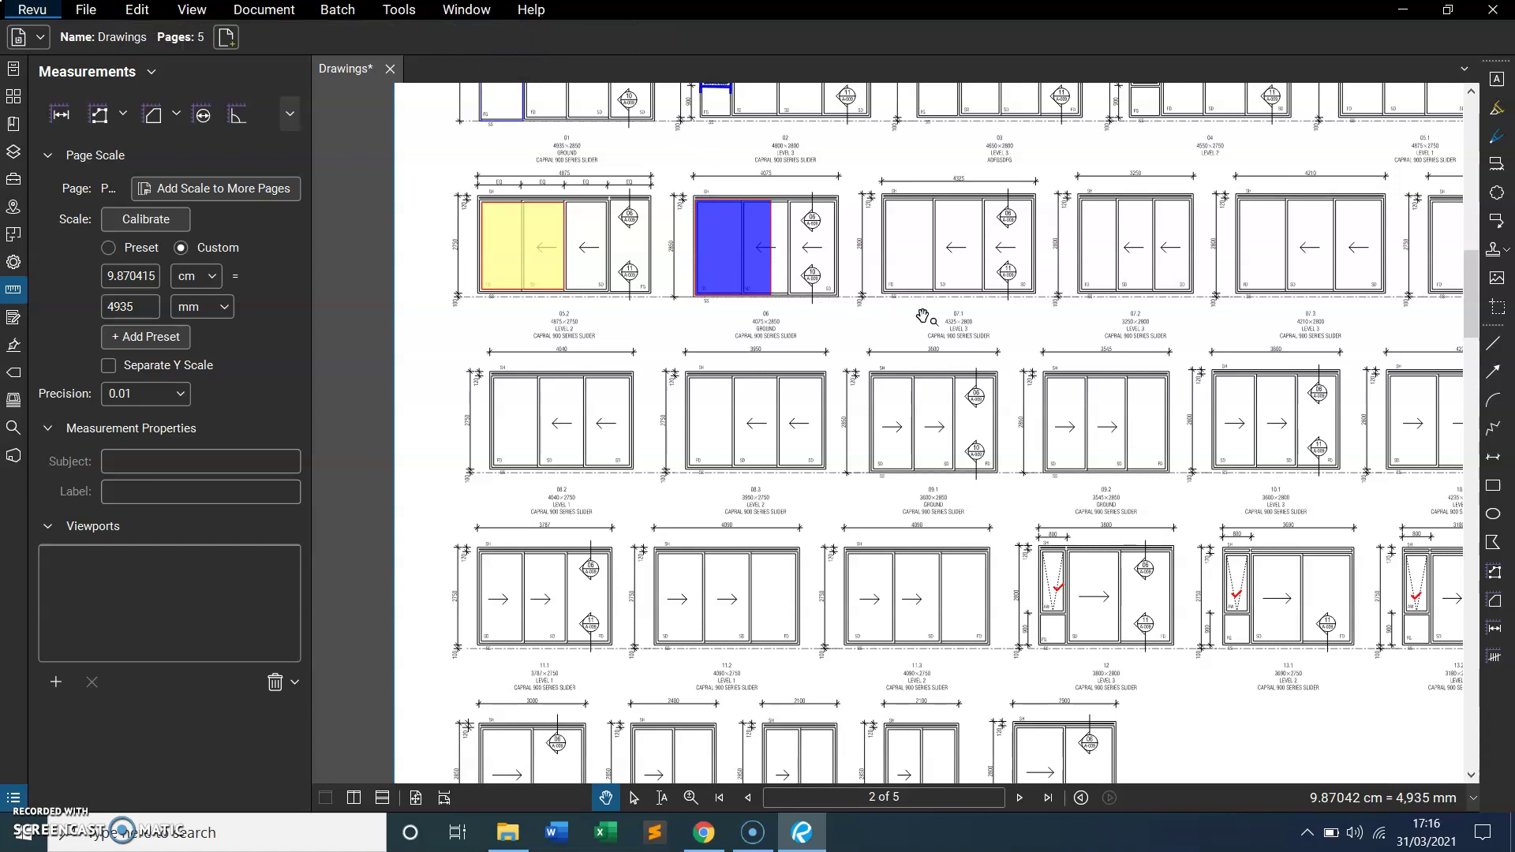
scroll(924, 322, "down", 1)
scroll(923, 323, "up", 1)
scroll(920, 336, "down", 1)
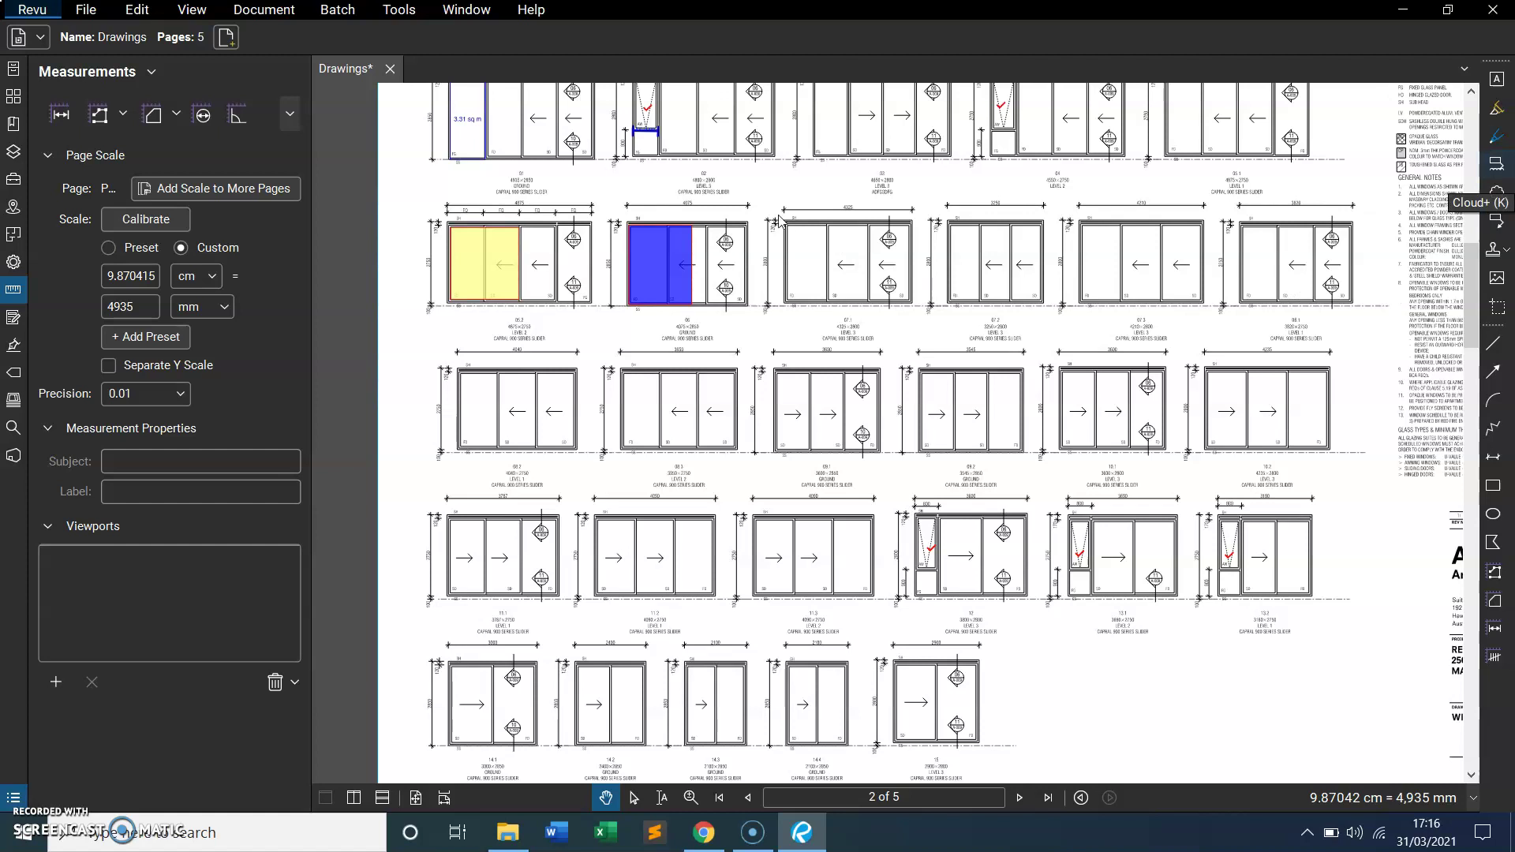
key("k")
left_click_drag(776, 219, 917, 320)
Attach a callout leader to the cloud with a short text note beside it
left_click(967, 337)
left_click_drag(966, 338, 905, 277)
scroll(935, 272, "up", 2)
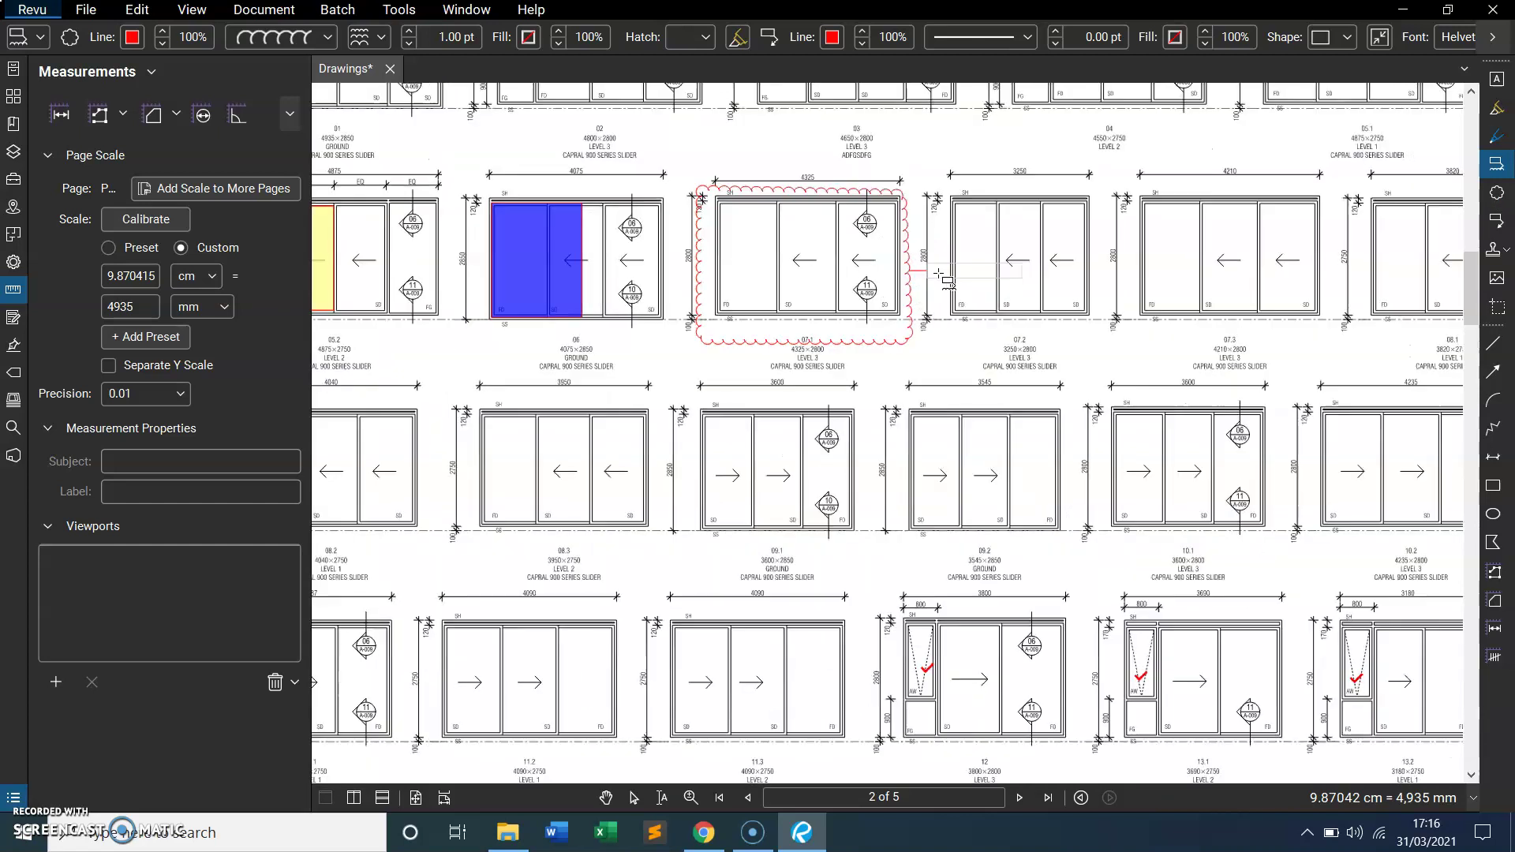
left_click(1044, 361)
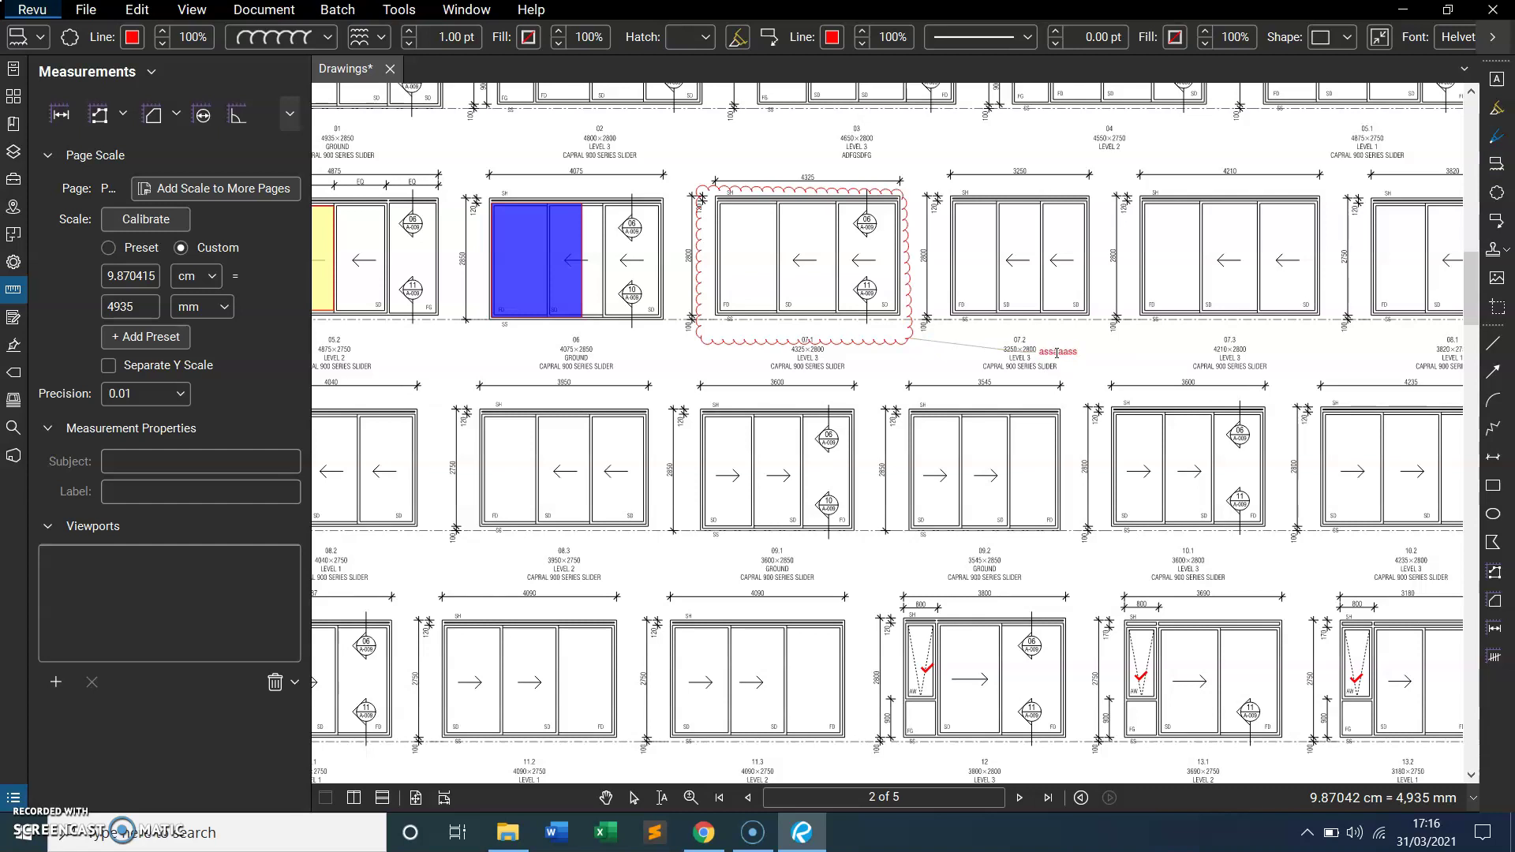
key("Escape")
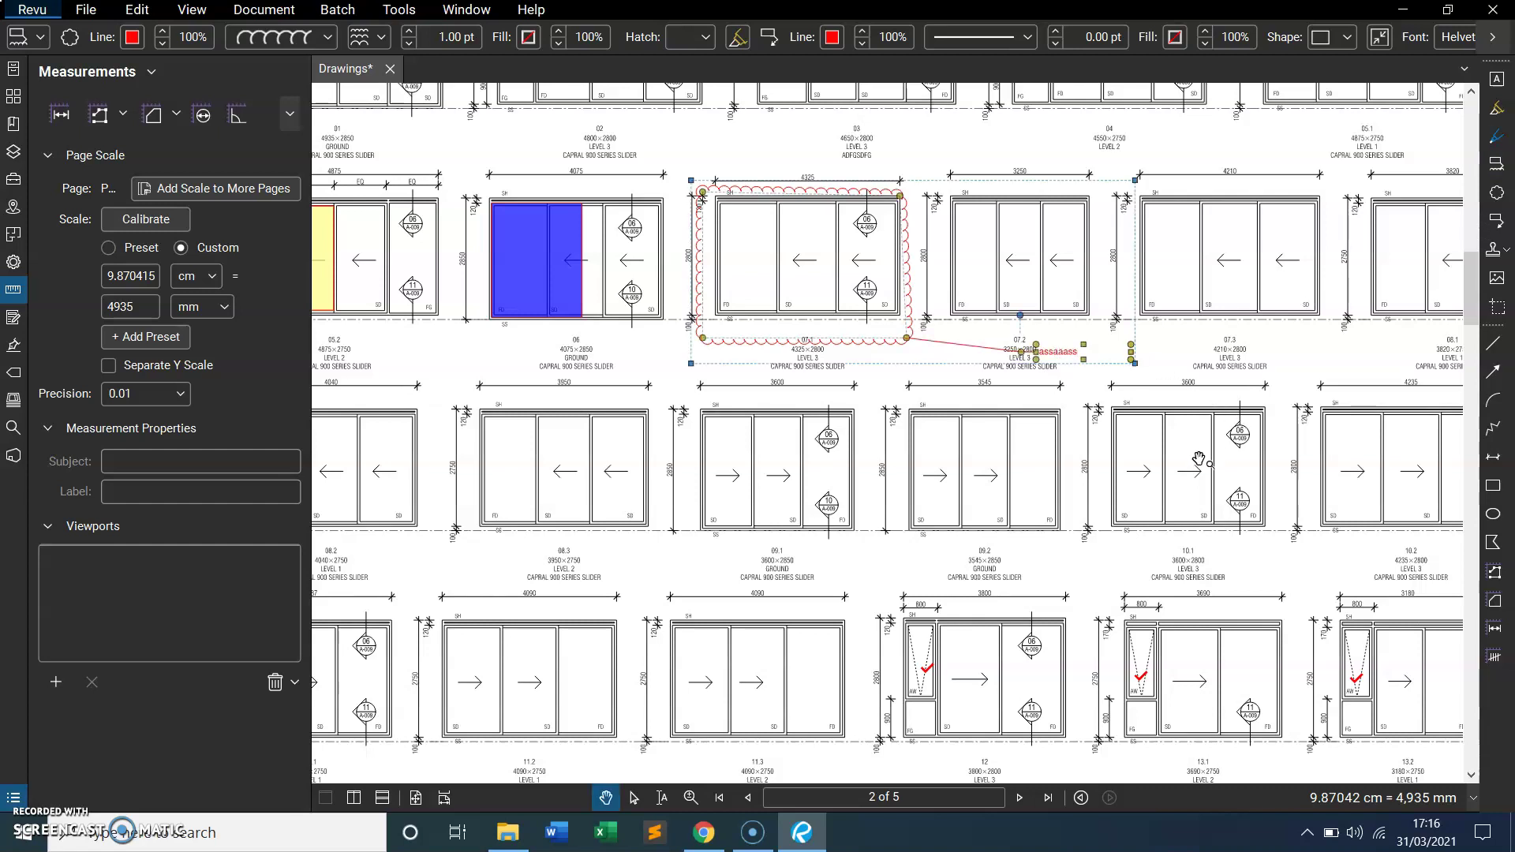
left_click(1182, 463)
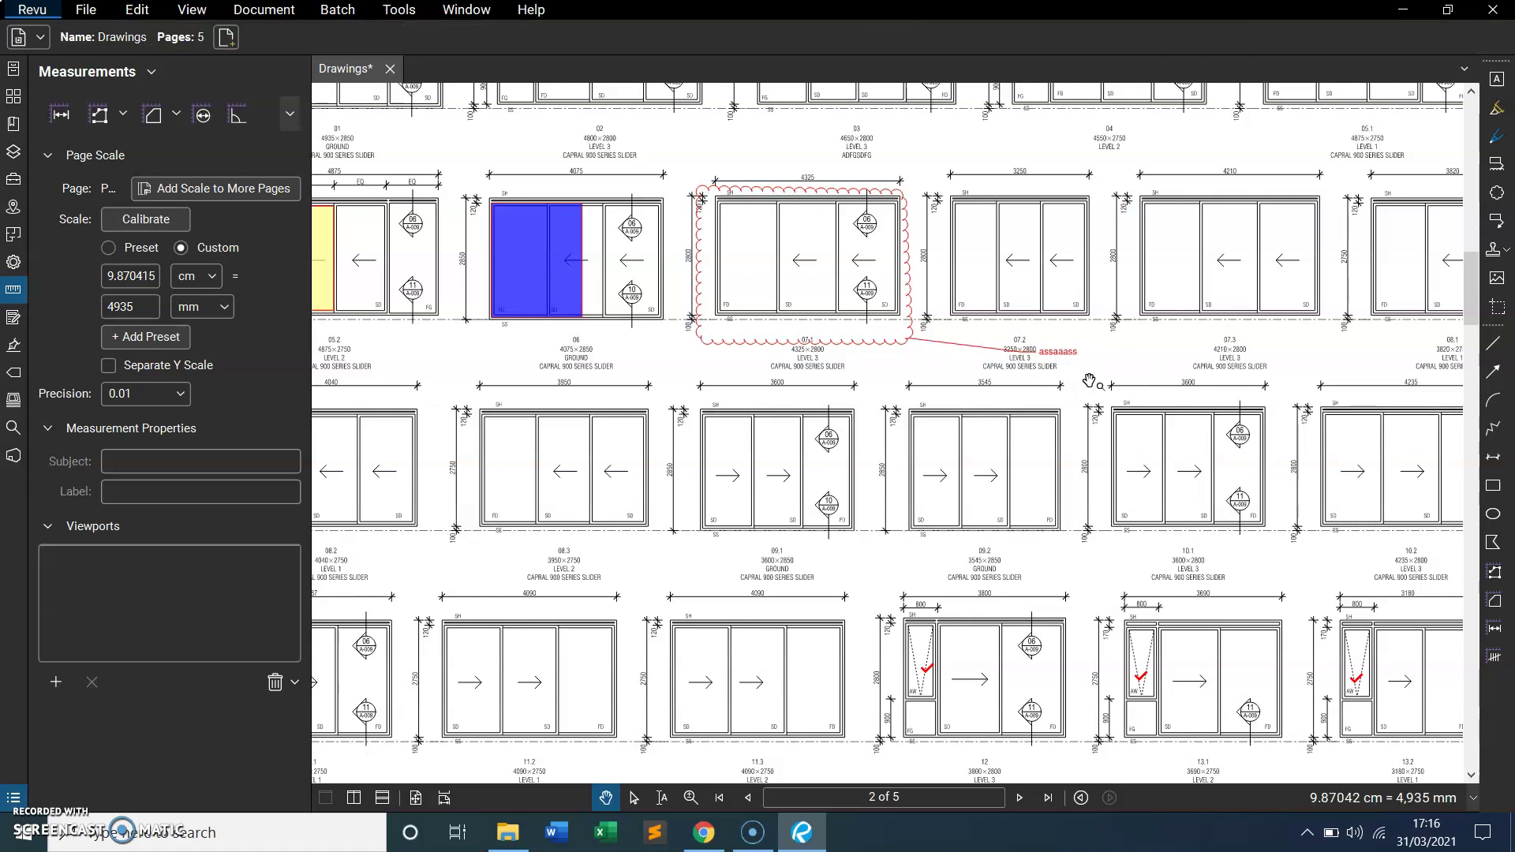
scroll(1092, 378, "up", 1)
scroll(1095, 380, "down", 2)
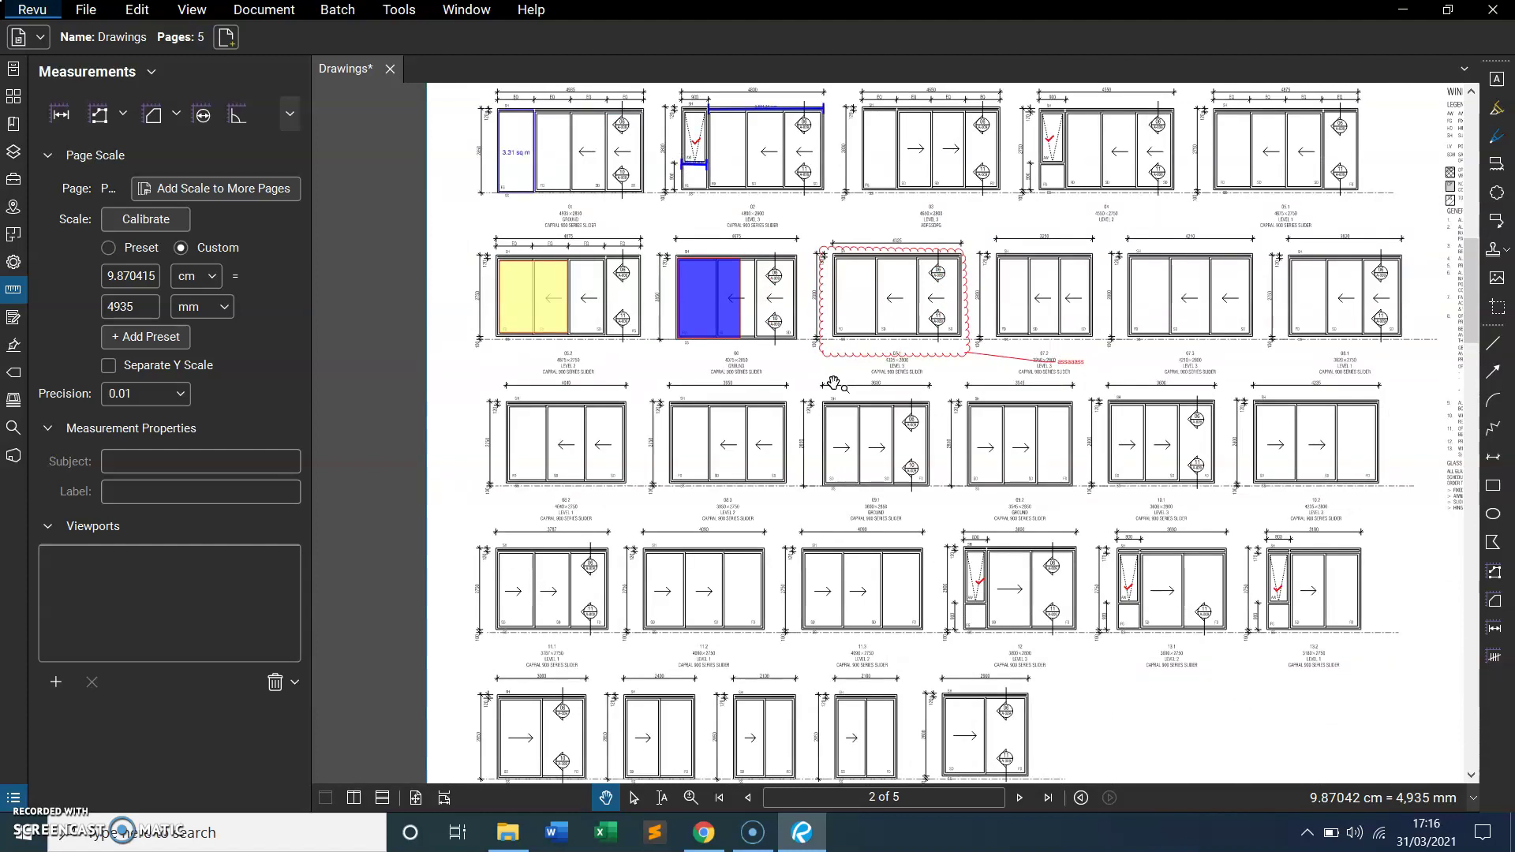
left_click(86, 11)
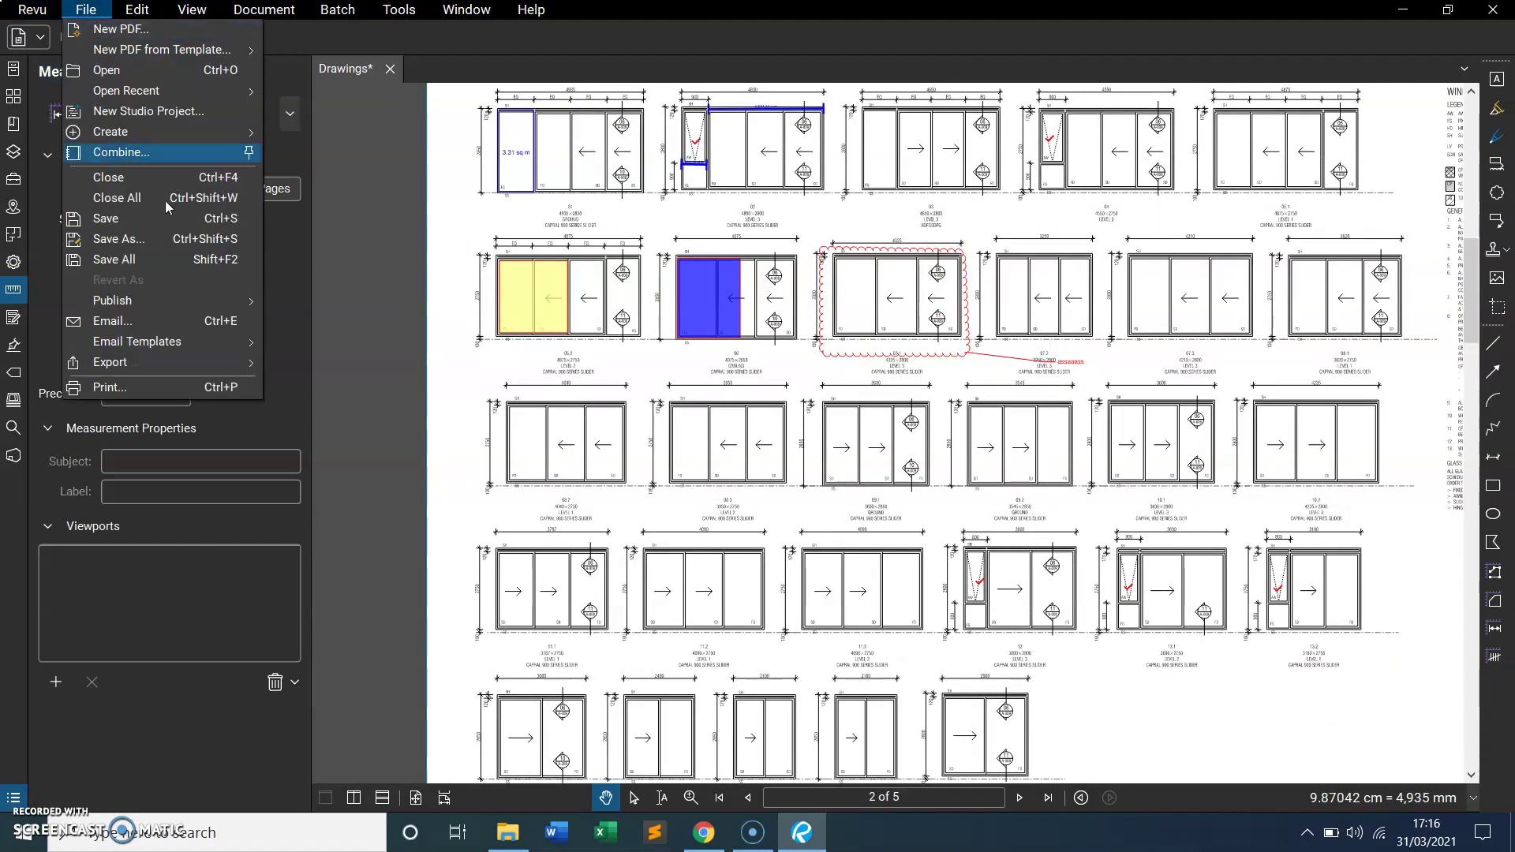
mouse_move(139, 363)
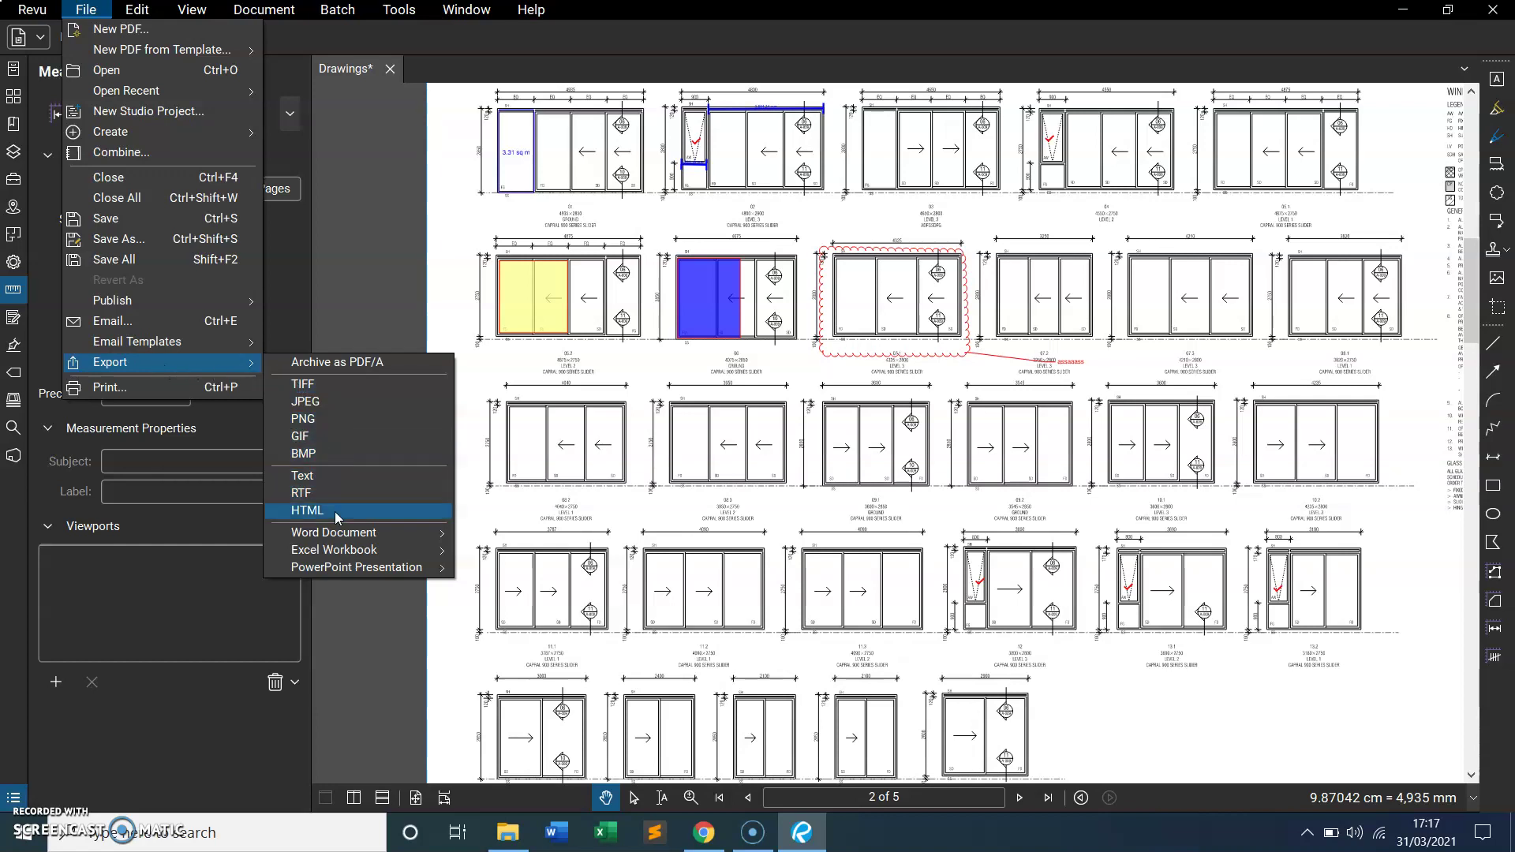
mouse_move(369, 542)
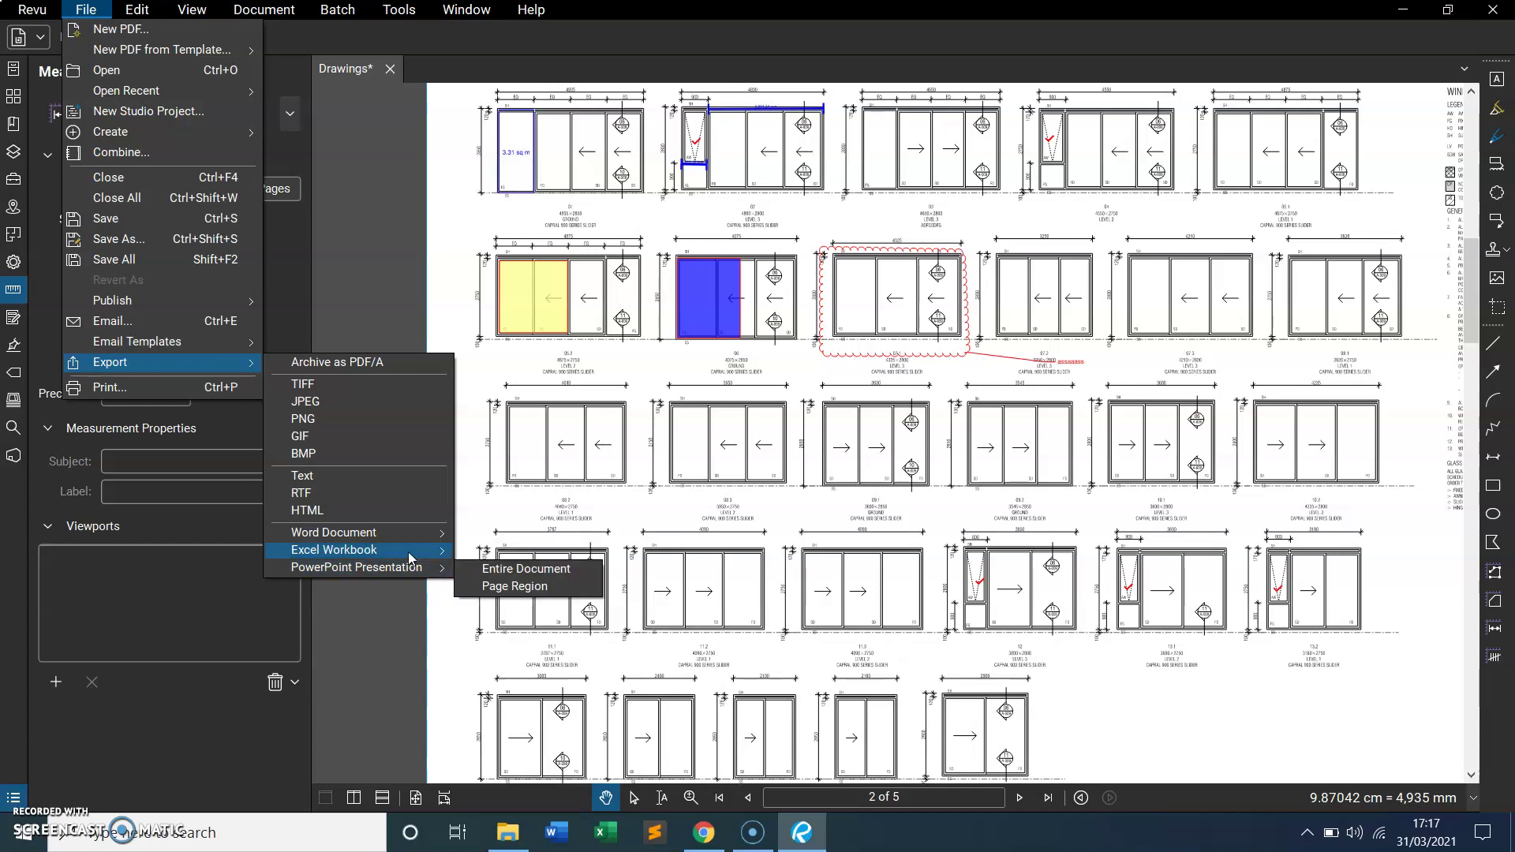
left_click(815, 426)
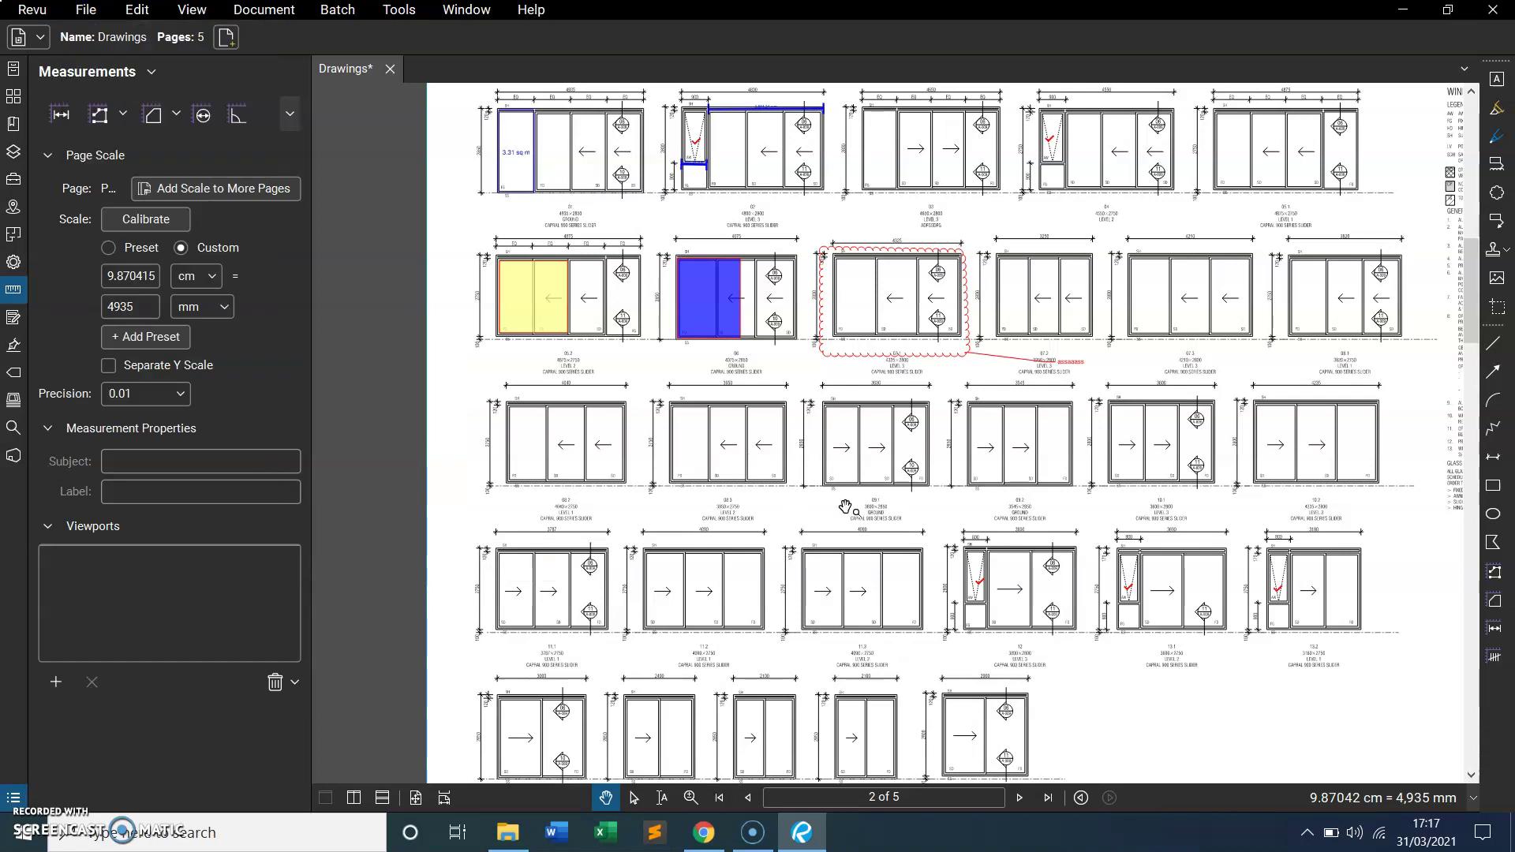